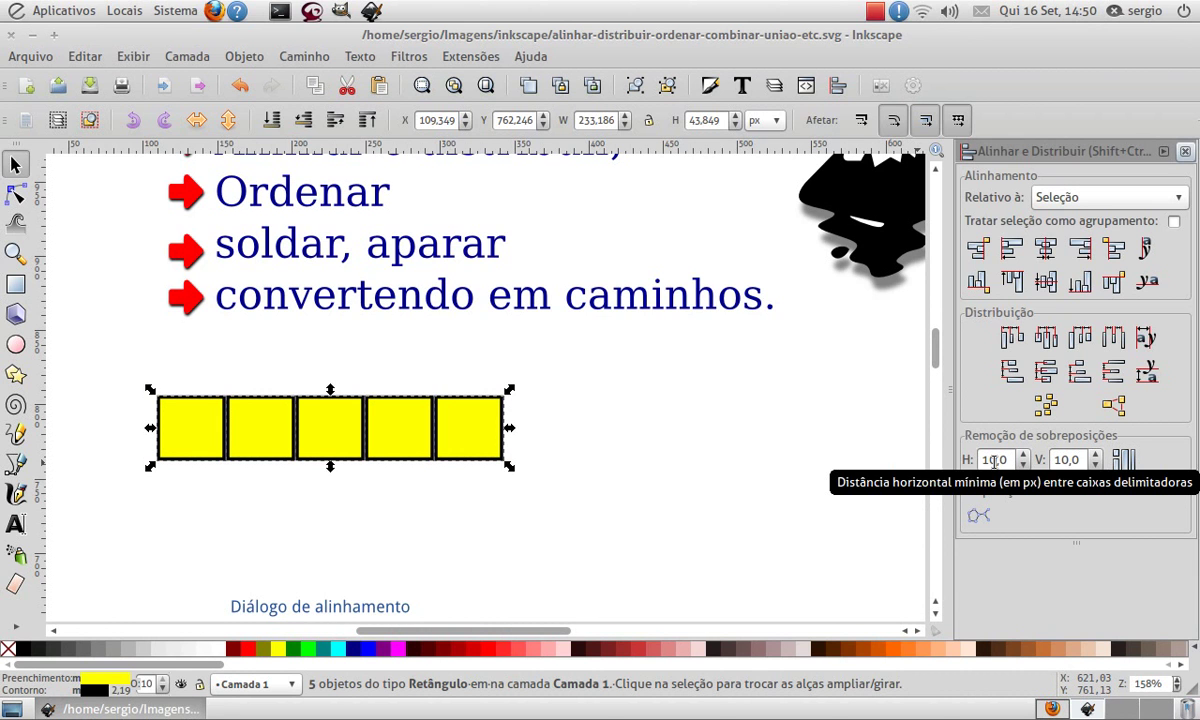
Spread the five yellow squares apart by removing overlaps with 10 px minimum horizontal and vertical gaps.
click(1124, 462)
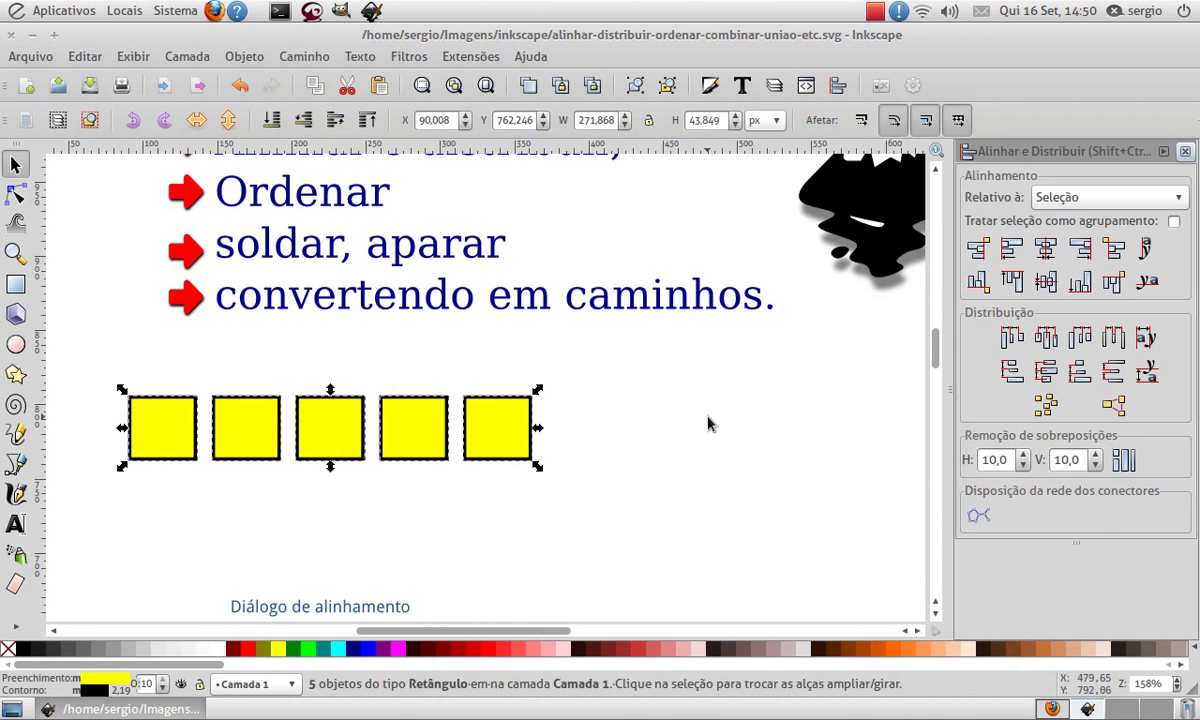
scroll(708, 424, down, 6)
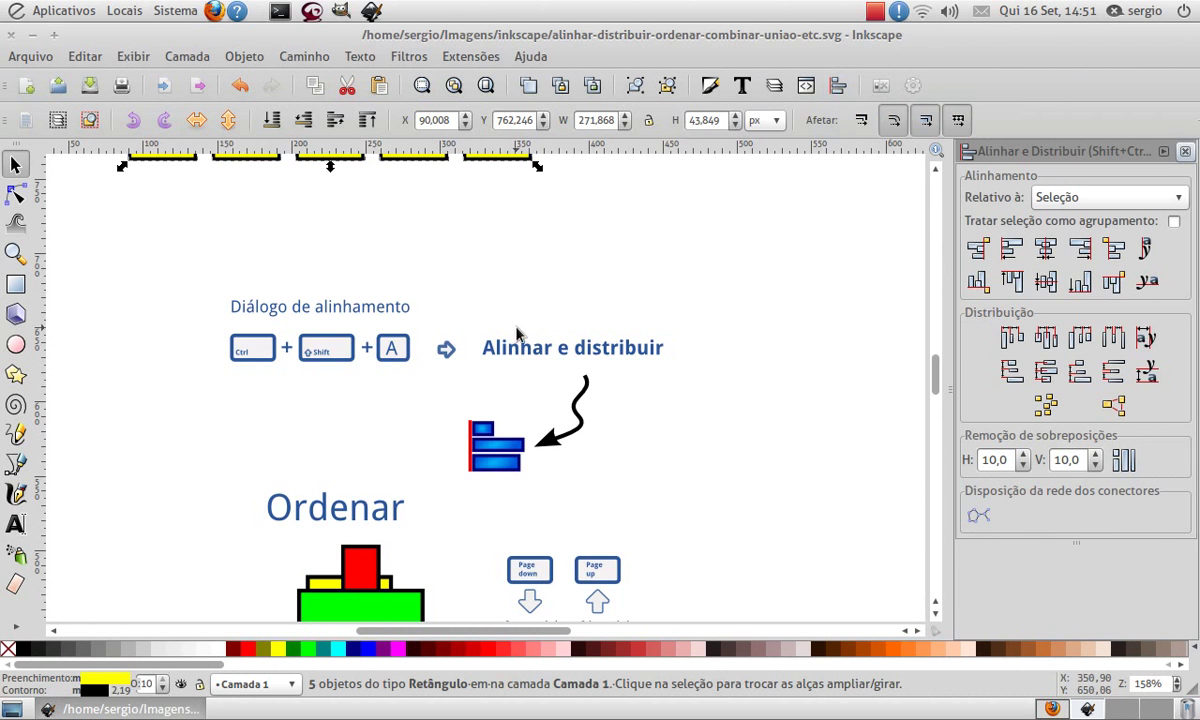
scroll(690, 385, up, 1)
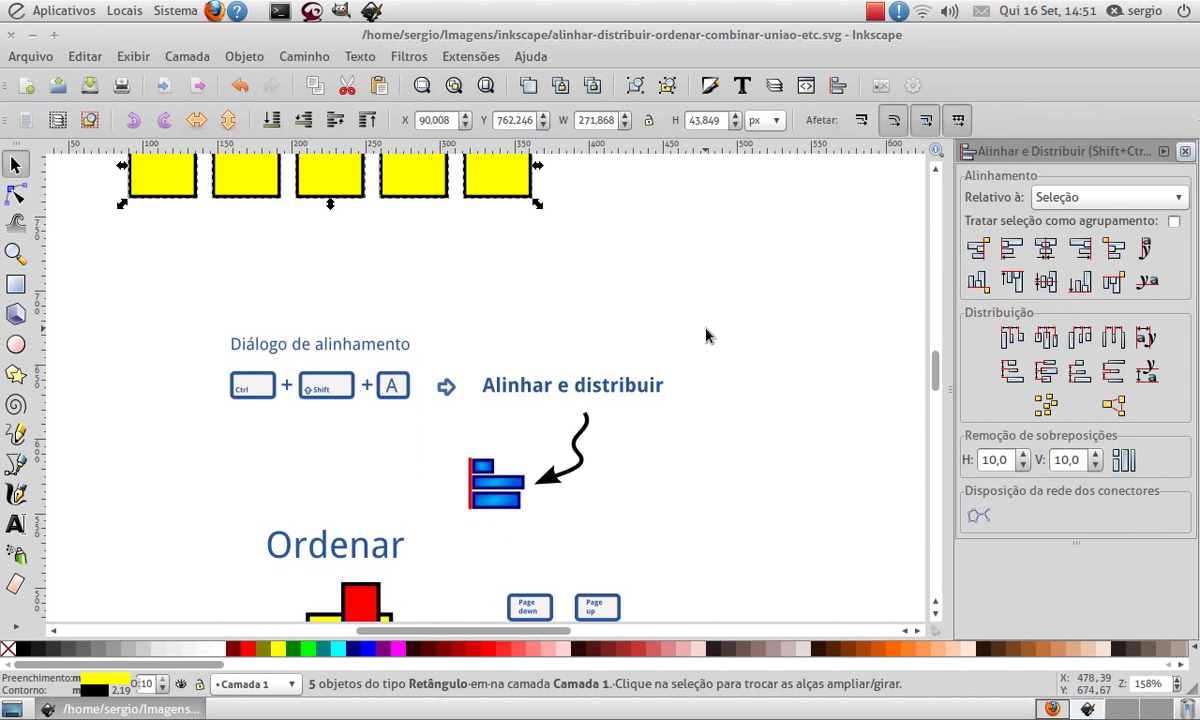
scroll(600, 315, up, 4)
click(592, 315)
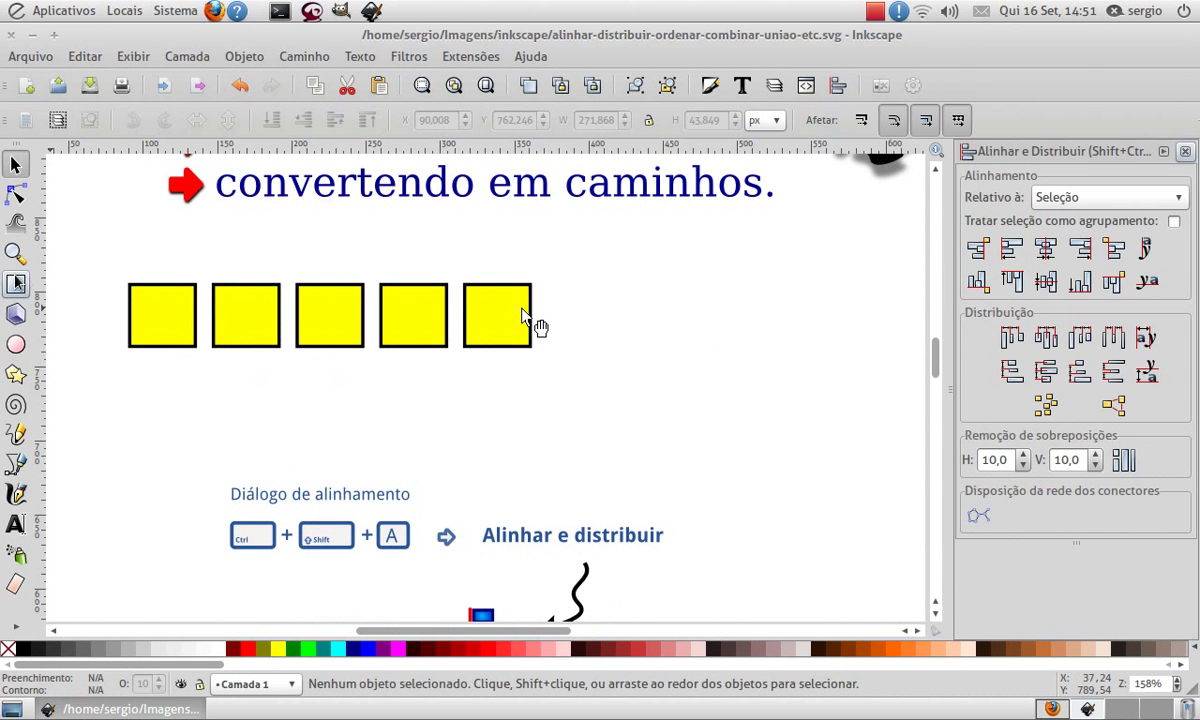
Draw a yellow rectangle about 100 by 32 px beside the squares, make two copies and turn one copy vertical.
key(r)
drag(652, 265, 796, 428)
key(s)
key(space)
key(space)
click(164, 120)
Align the top and right edges of the overlapping horizontal and vertical rectangles to form a corner.
drag(557, 295, 824, 494)
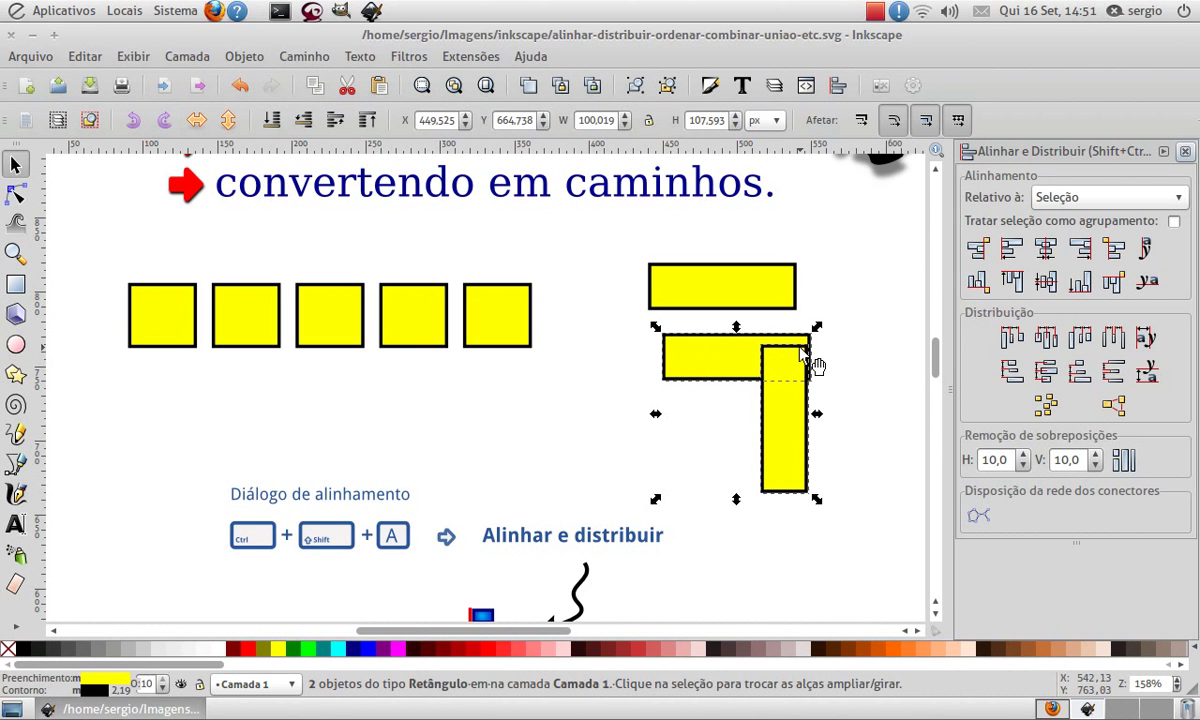
click(1045, 284)
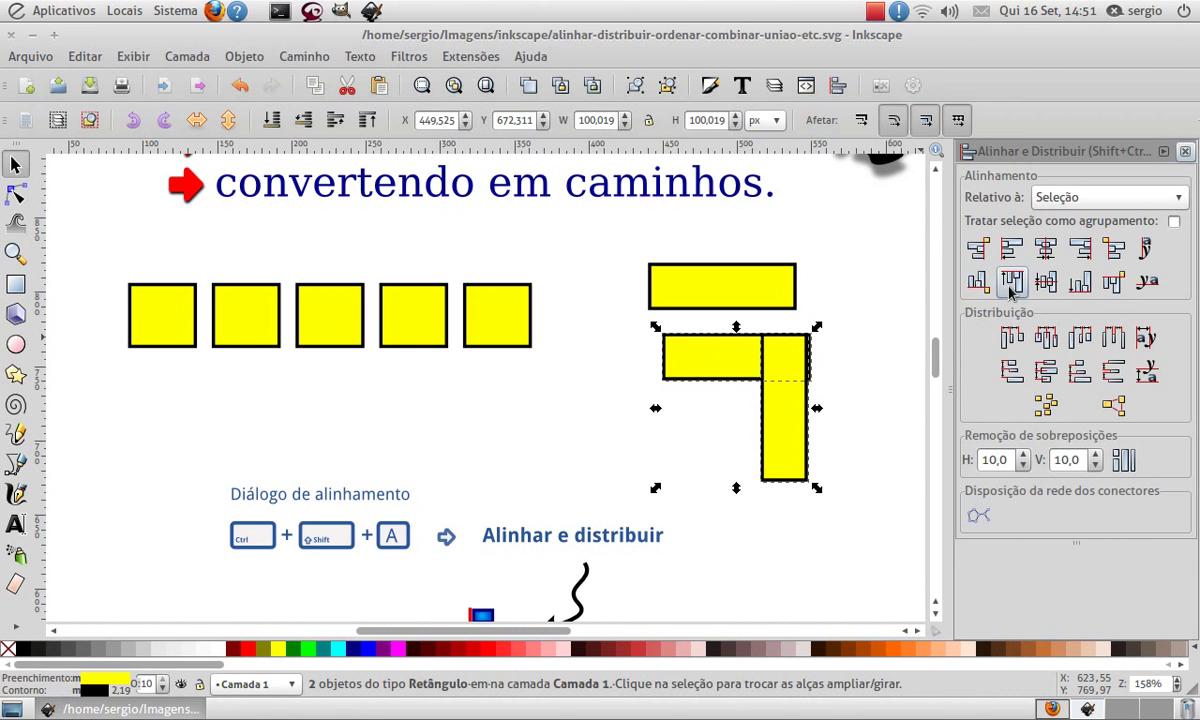
click(1090, 254)
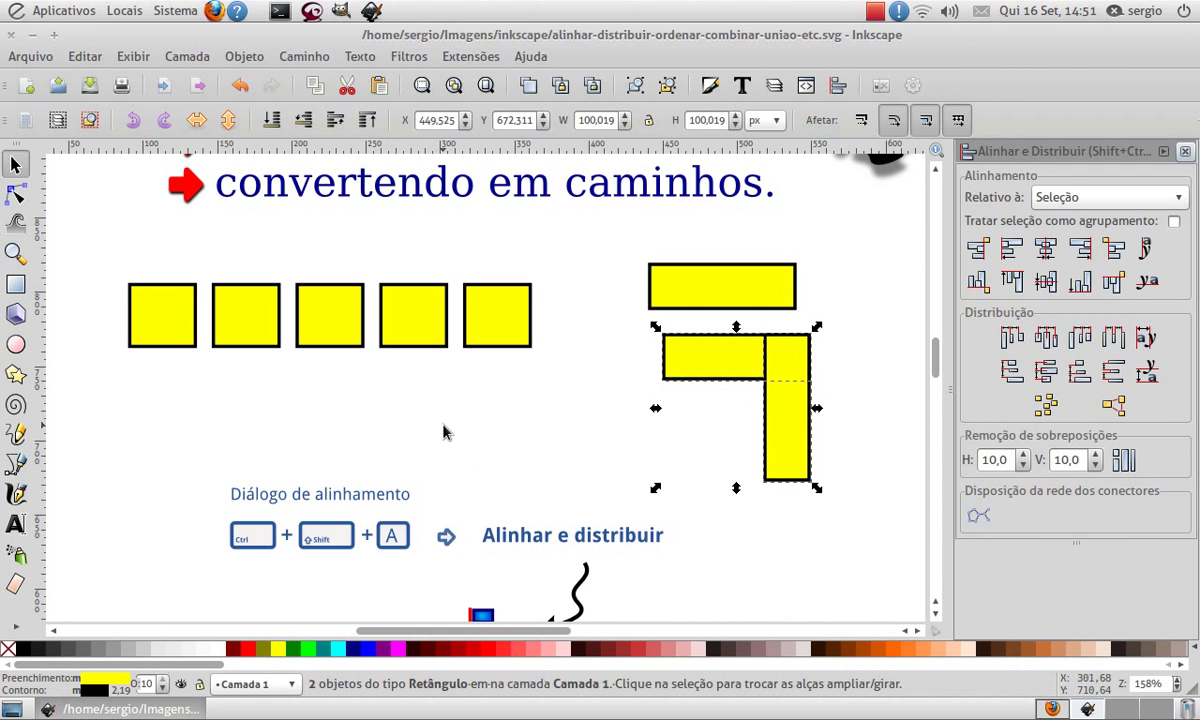
Unite the two corner-aligned rectangles into one L-shaped path with Union.
scroll(418, 452, down, 4)
scroll(455, 410, up, 3)
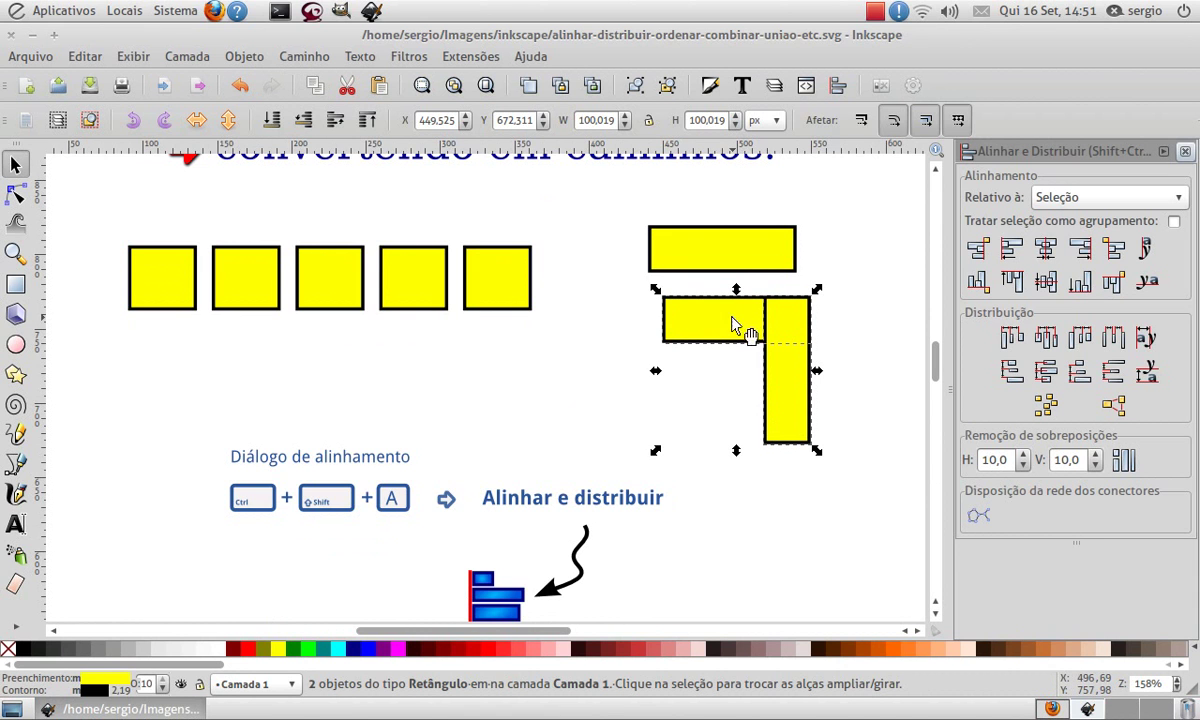
click(310, 56)
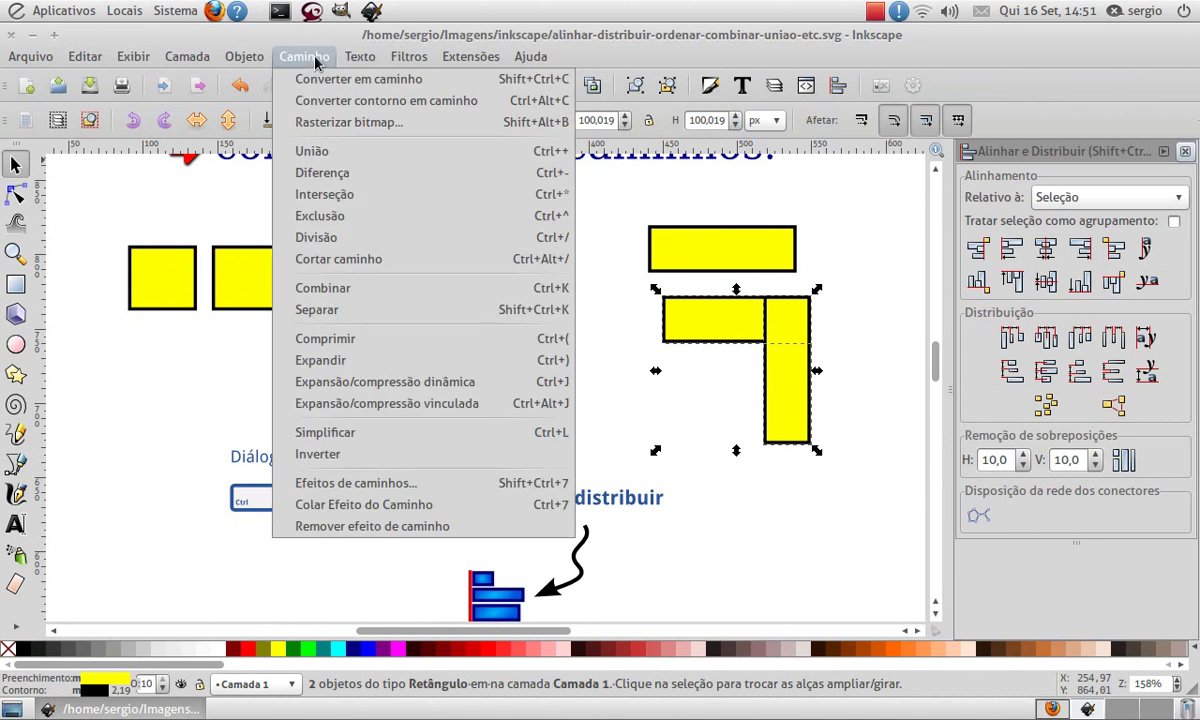
click(335, 160)
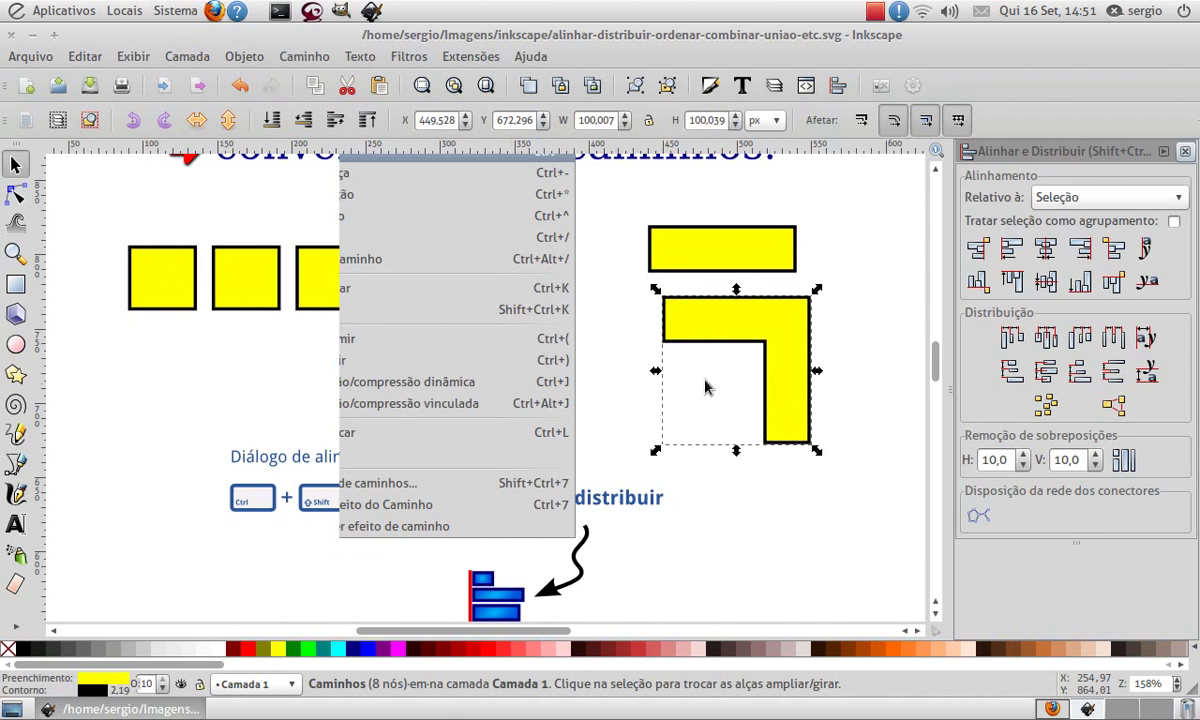
Rotate the L-shaped path into a right-pointing arrowhead and move the remaining rectangle into its middle as a shaft.
click(782, 342)
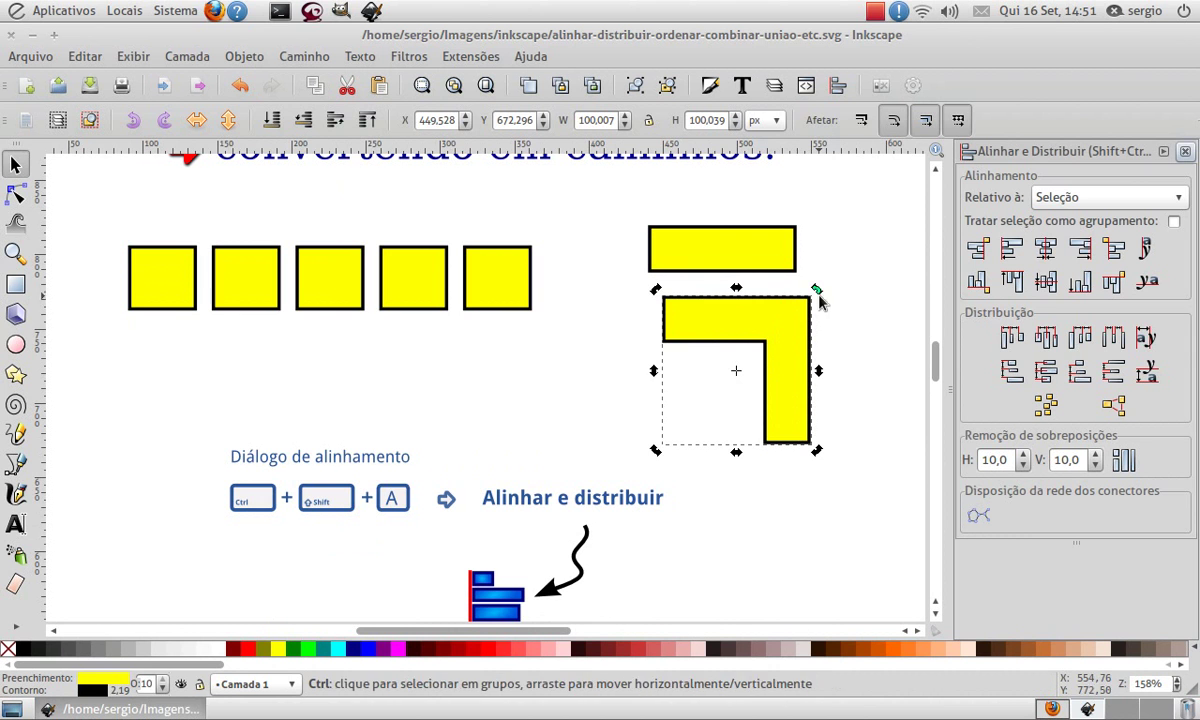
drag(821, 296, 829, 377)
drag(723, 261, 731, 378)
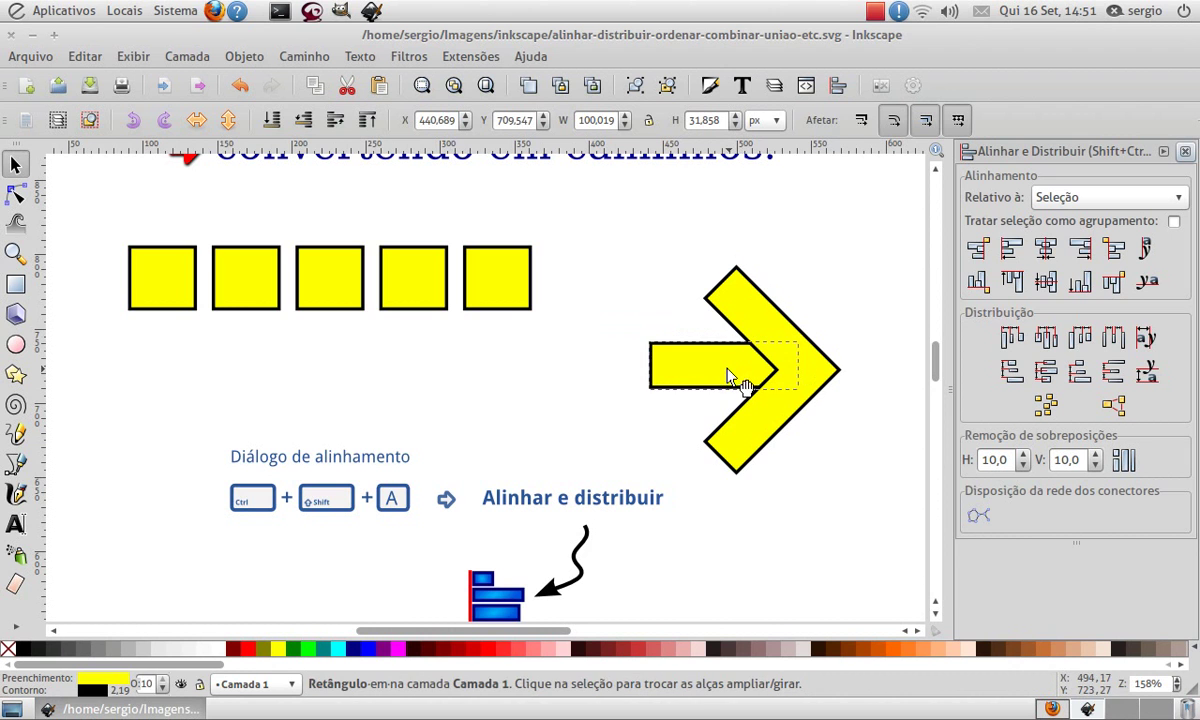
Shift the shaft slightly left and center it with the arrowhead on a common horizontal axis.
drag(564, 223, 830, 466)
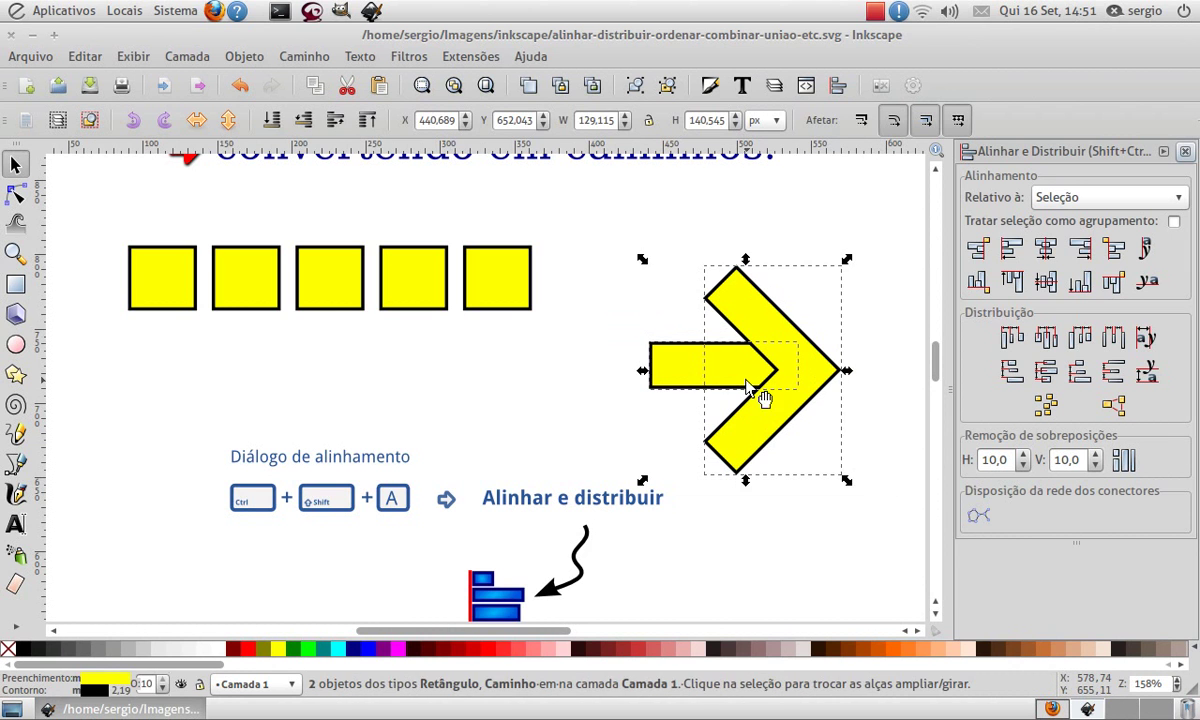
click(632, 300)
mouse_move(702, 383)
mouse_down()
mouse_move(571, 388)
mouse_move(764, 370)
mouse_move(716, 385)
mouse_up()
click(825, 373)
click(640, 232)
drag(601, 197, 872, 497)
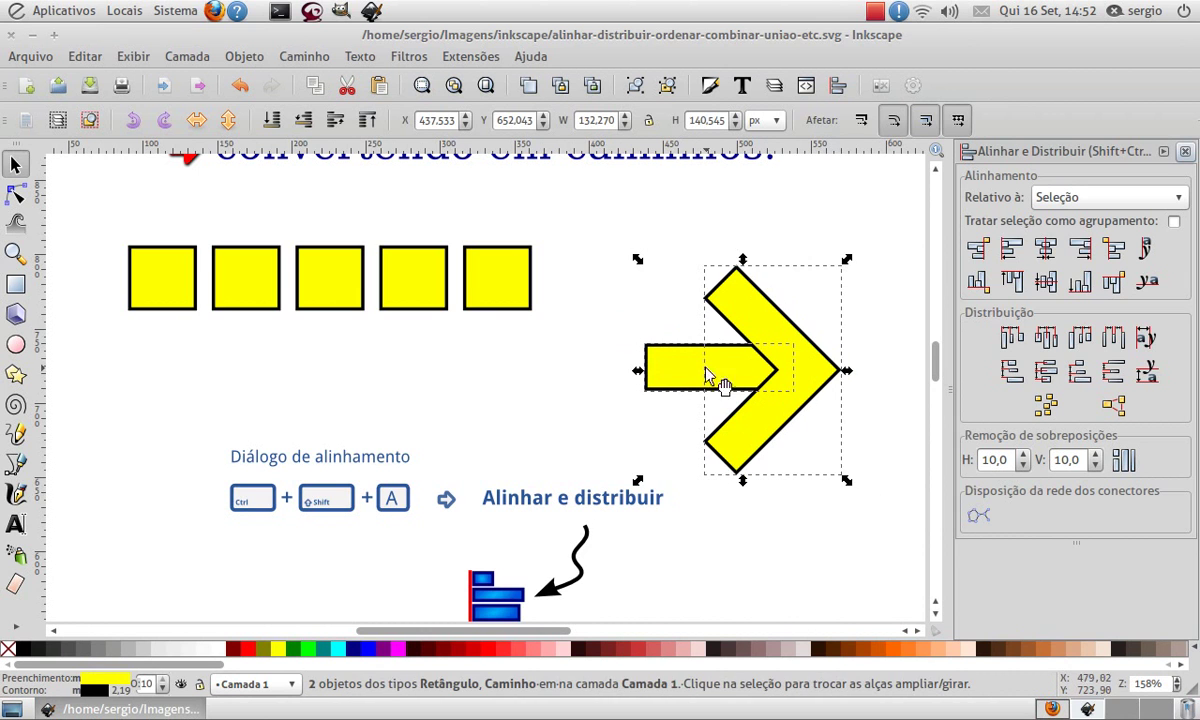
click(1185, 151)
key(ctrl+shift+a)
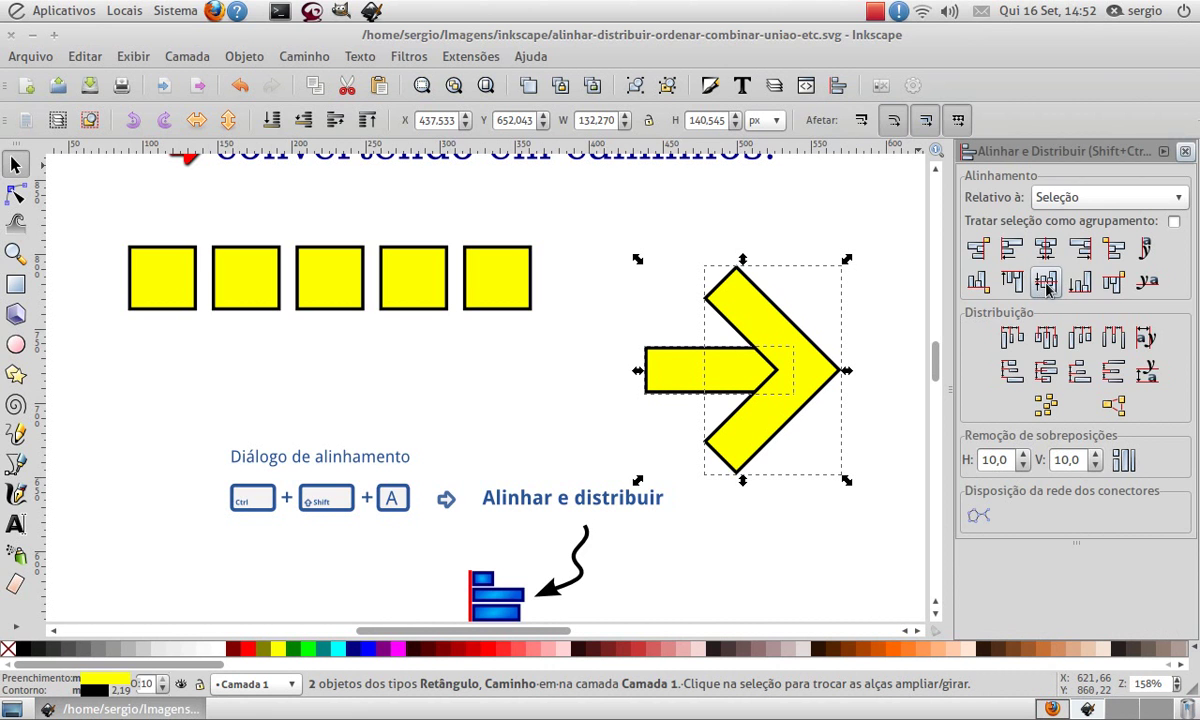
click(1185, 151)
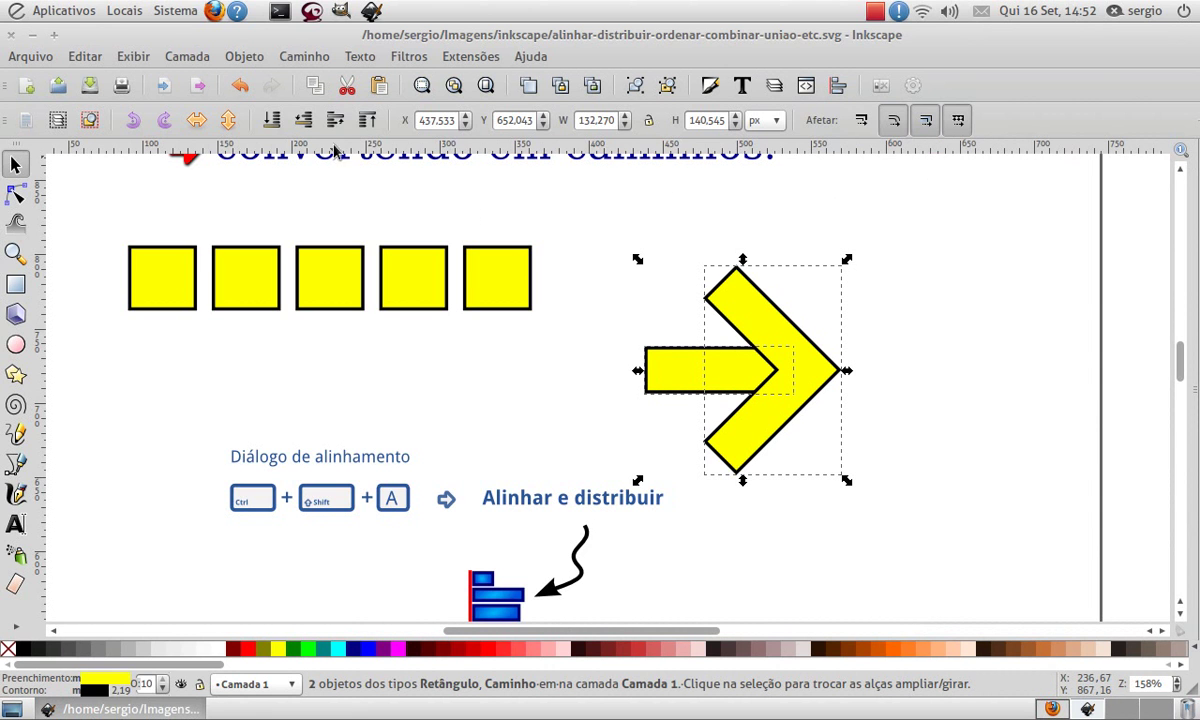
Unite the shaft and arrowhead into a single arrow path and move it closer to the row of squares.
click(305, 57)
click(315, 150)
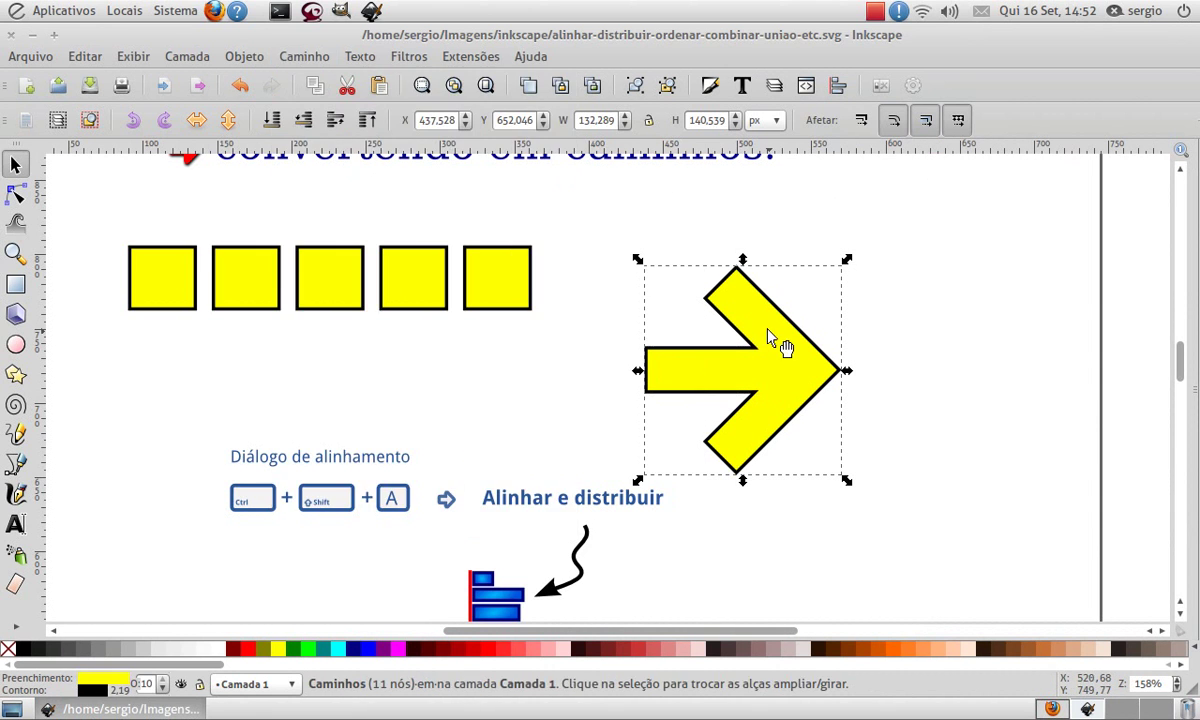
drag(783, 366, 730, 304)
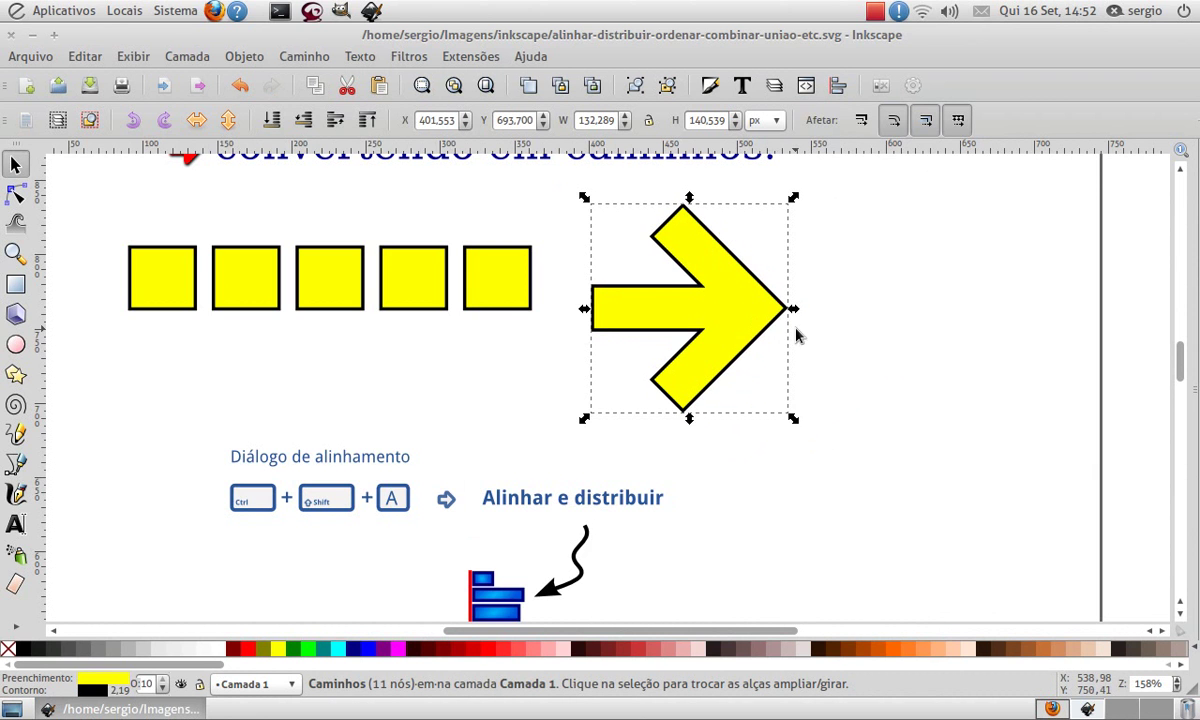
scroll(787, 325, up, 2)
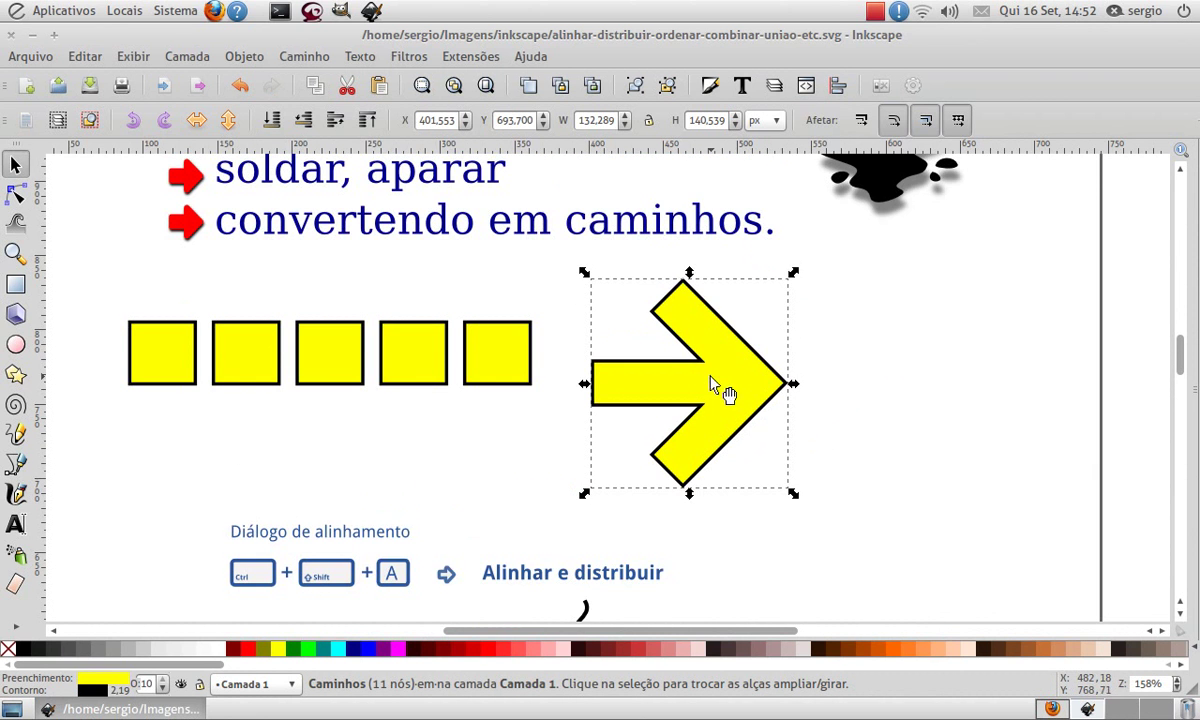
scroll(716, 389, down, 4)
drag(738, 268, 738, 325)
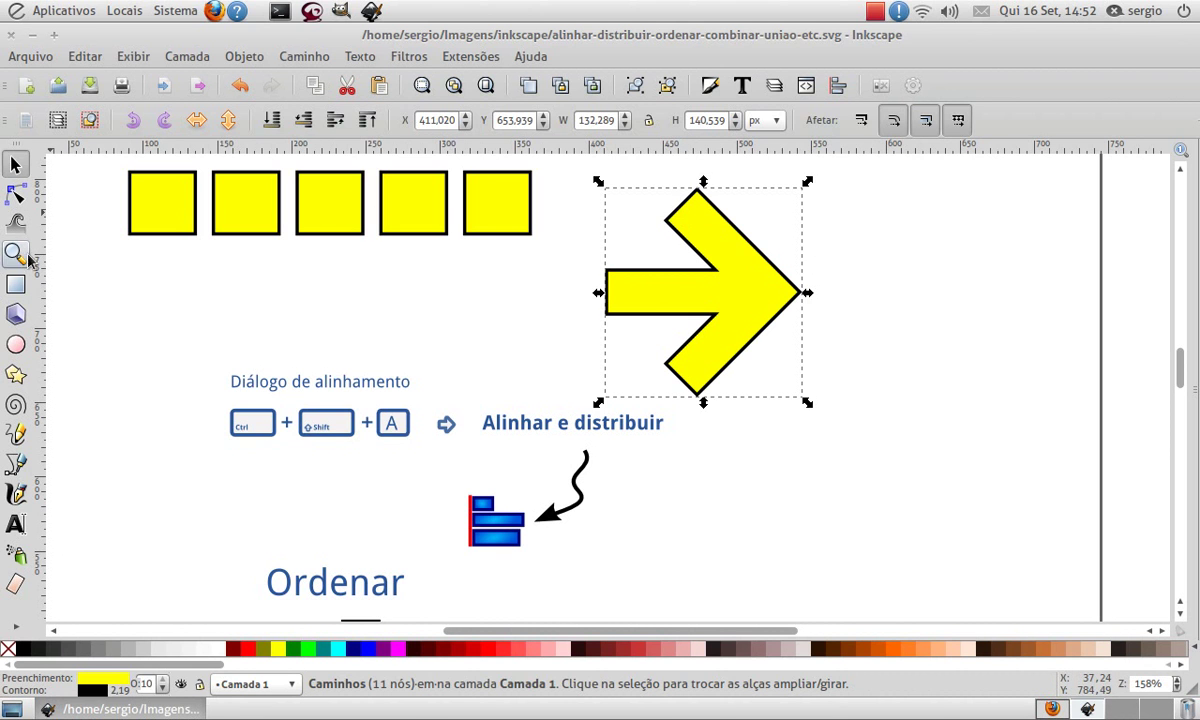
Draw a rectangle about 174 by 95 px over the arrow and remove its fill.
click(16, 284)
drag(591, 219, 851, 360)
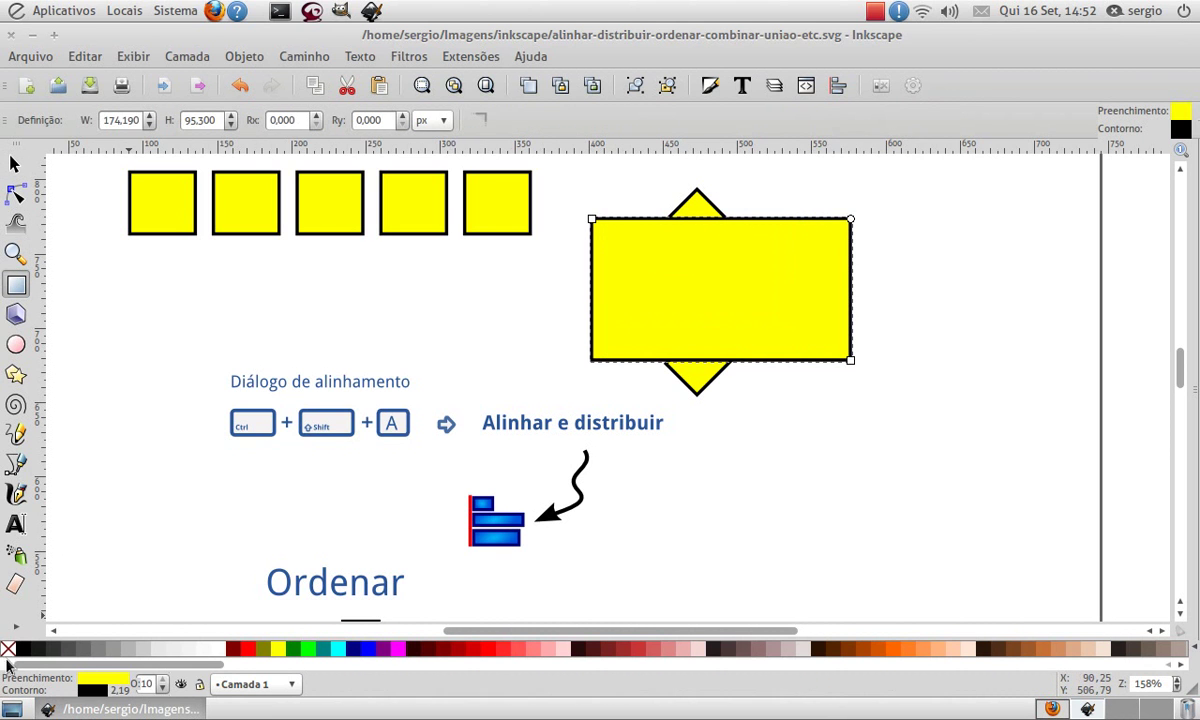
click(6, 652)
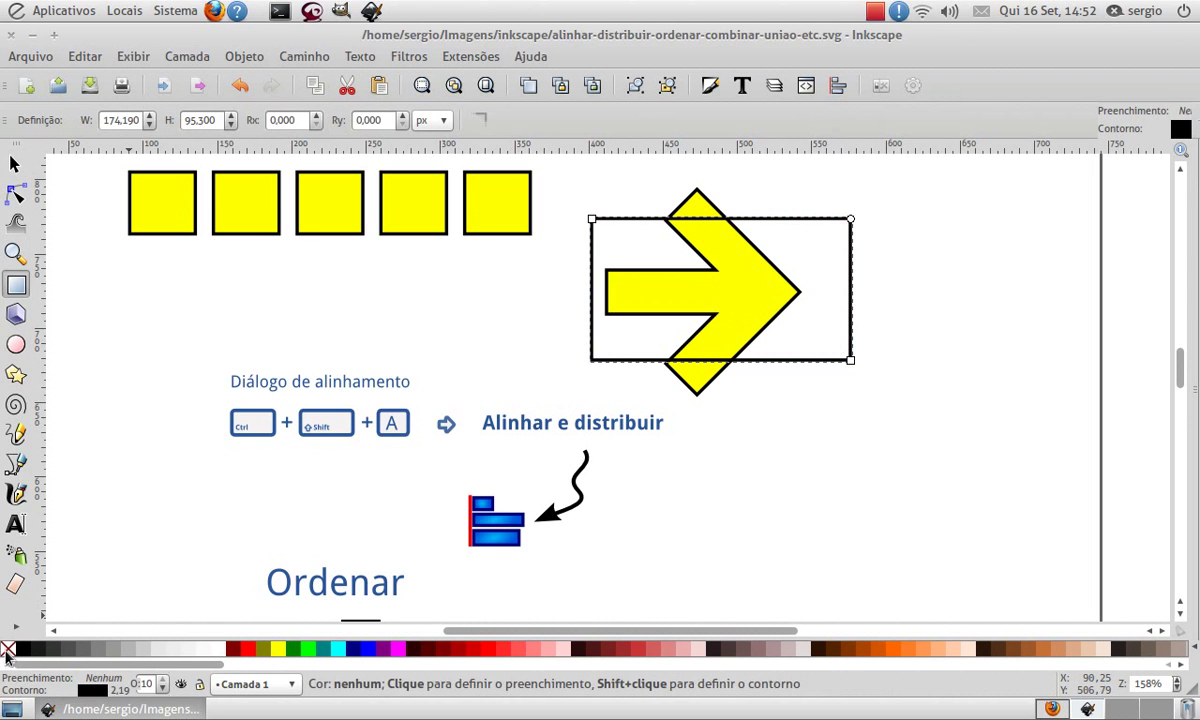
key(s)
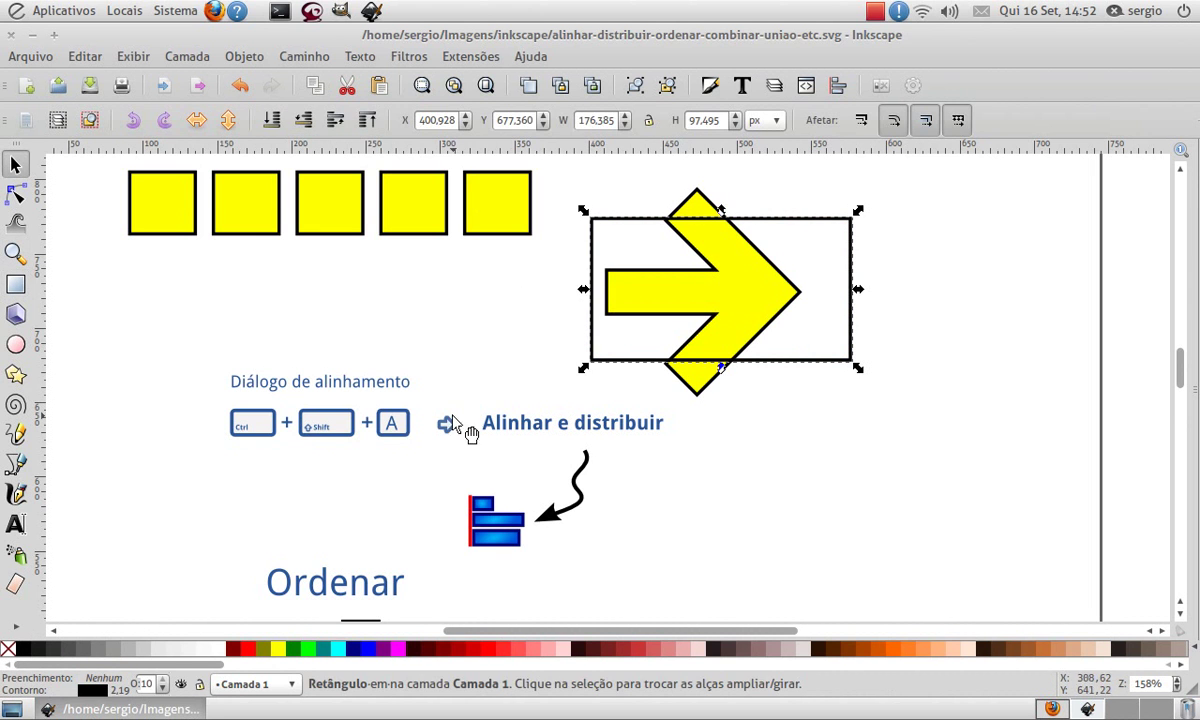
Reposition the unfilled rectangle and the arrow so that the rectangle extends well past the arrow's tip.
click(564, 168)
drag(564, 168, 905, 407)
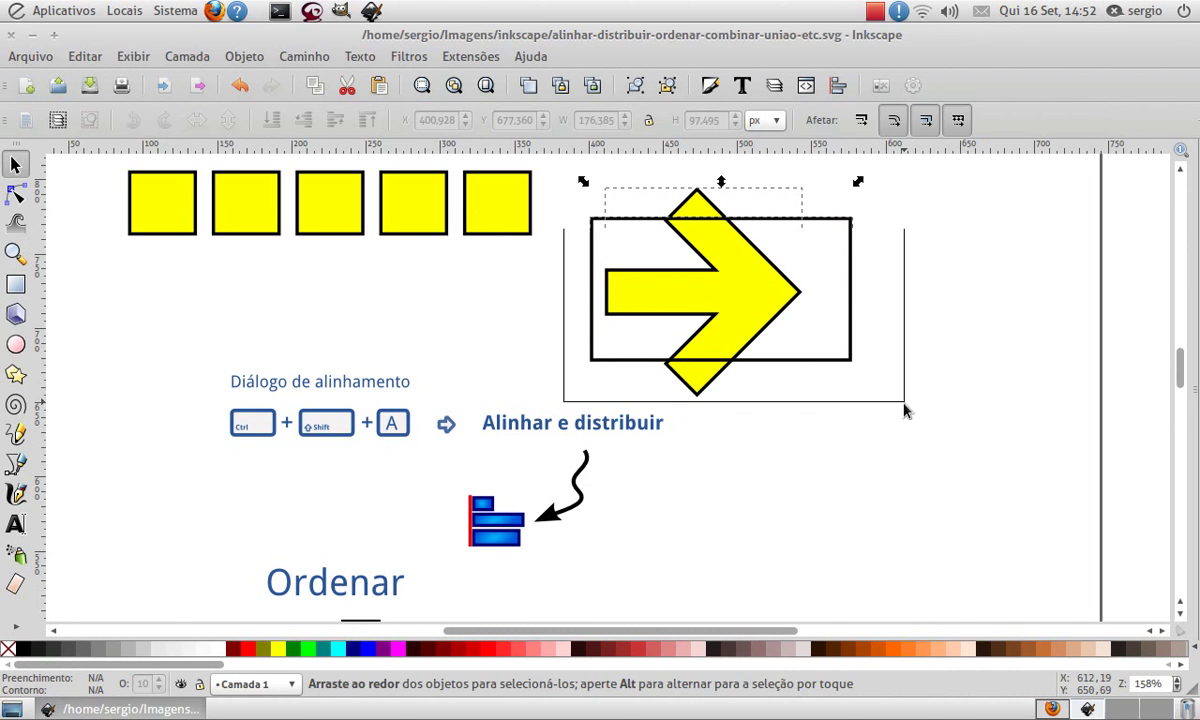
click(817, 308)
drag(852, 287, 884, 301)
drag(746, 290, 674, 304)
key(Escape)
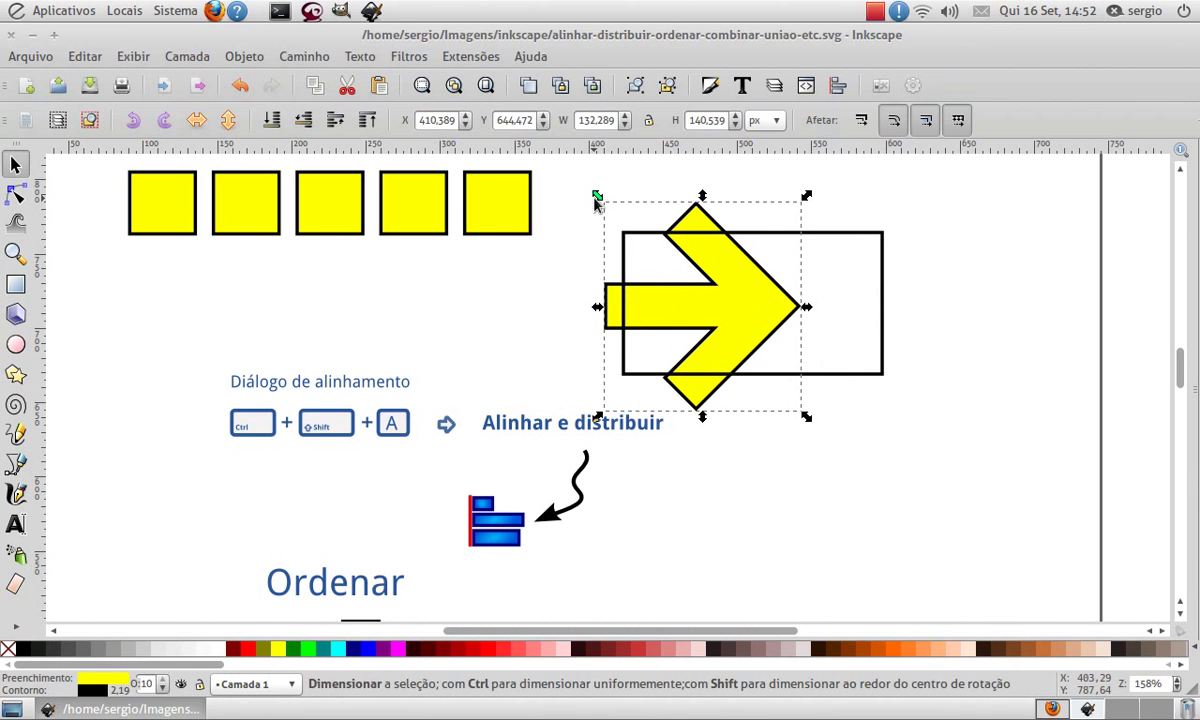
Center the arrow and unfilled rectangle on a common horizontal axis, and shift the rectangle left to the arrow's tail.
click(573, 183)
drag(573, 182, 906, 418)
click(838, 85)
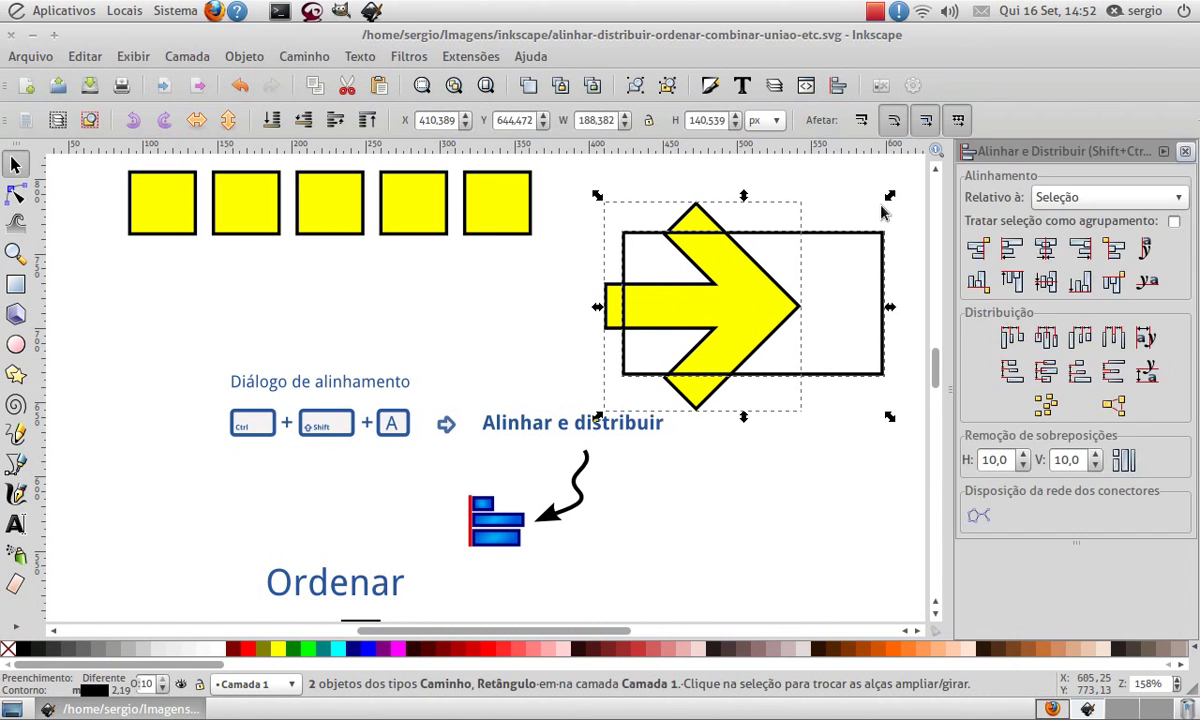
click(1050, 285)
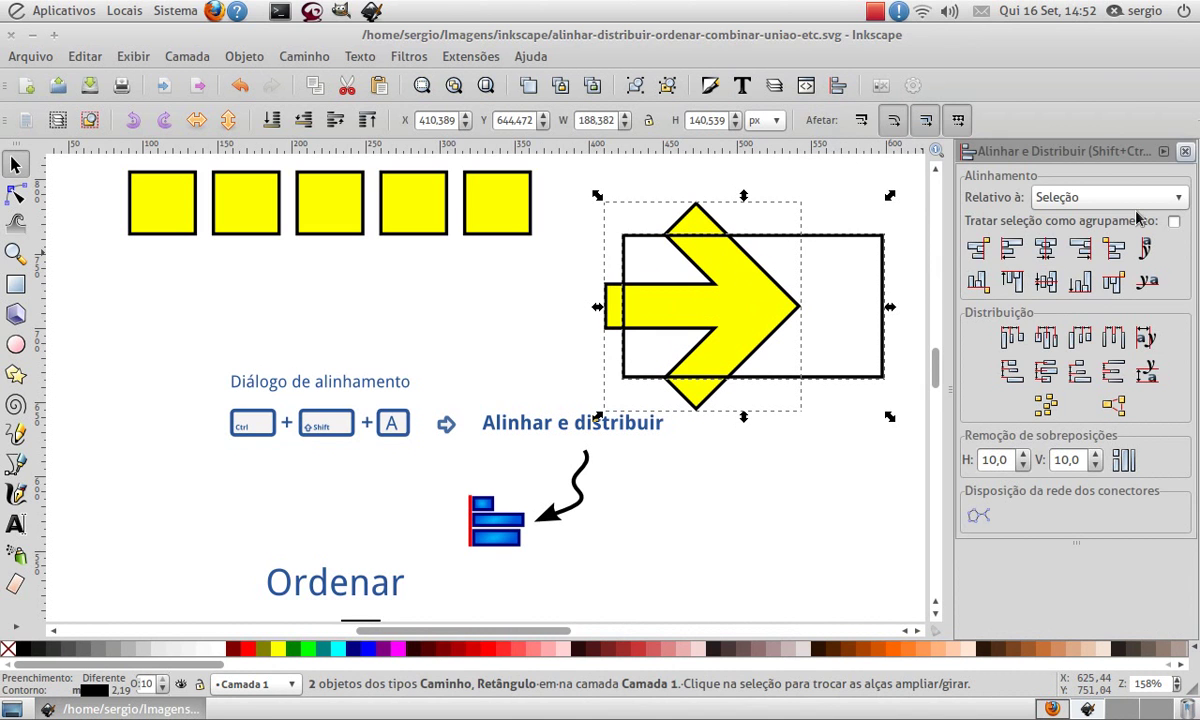
click(1185, 151)
click(871, 327)
drag(884, 334, 866, 330)
Try intersecting the arrow with the unfilled rectangle and moving the arrow, and undo these changes.
drag(578, 172, 930, 420)
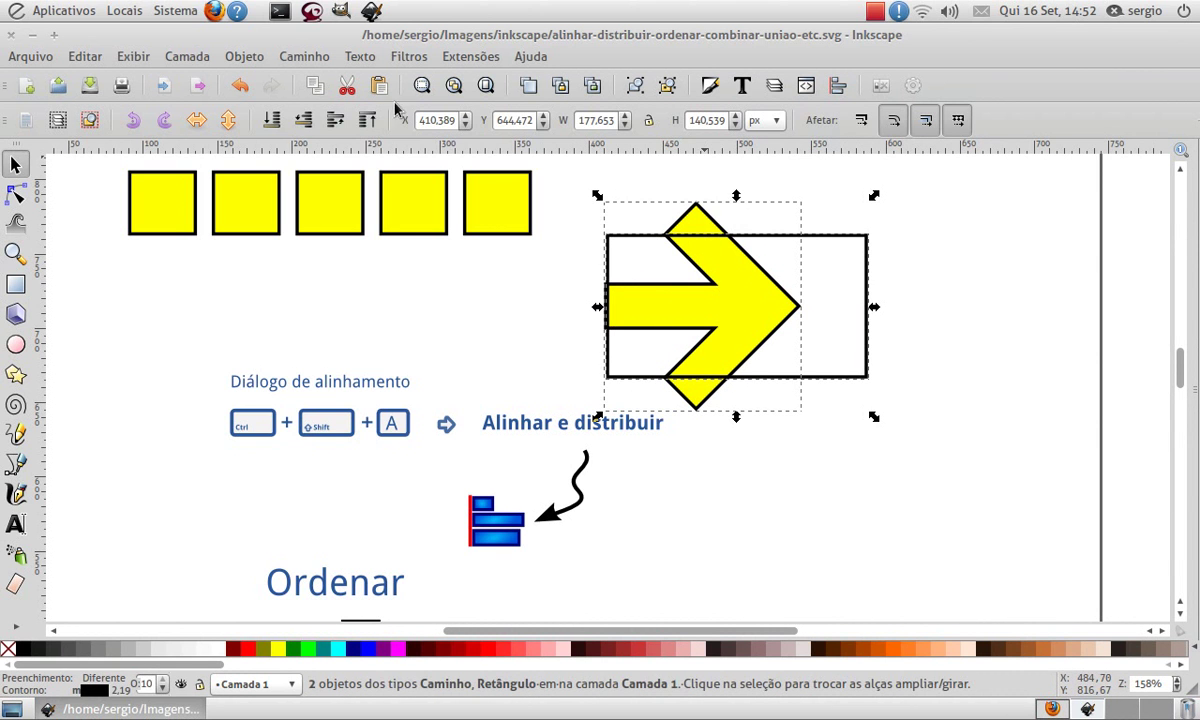
click(302, 57)
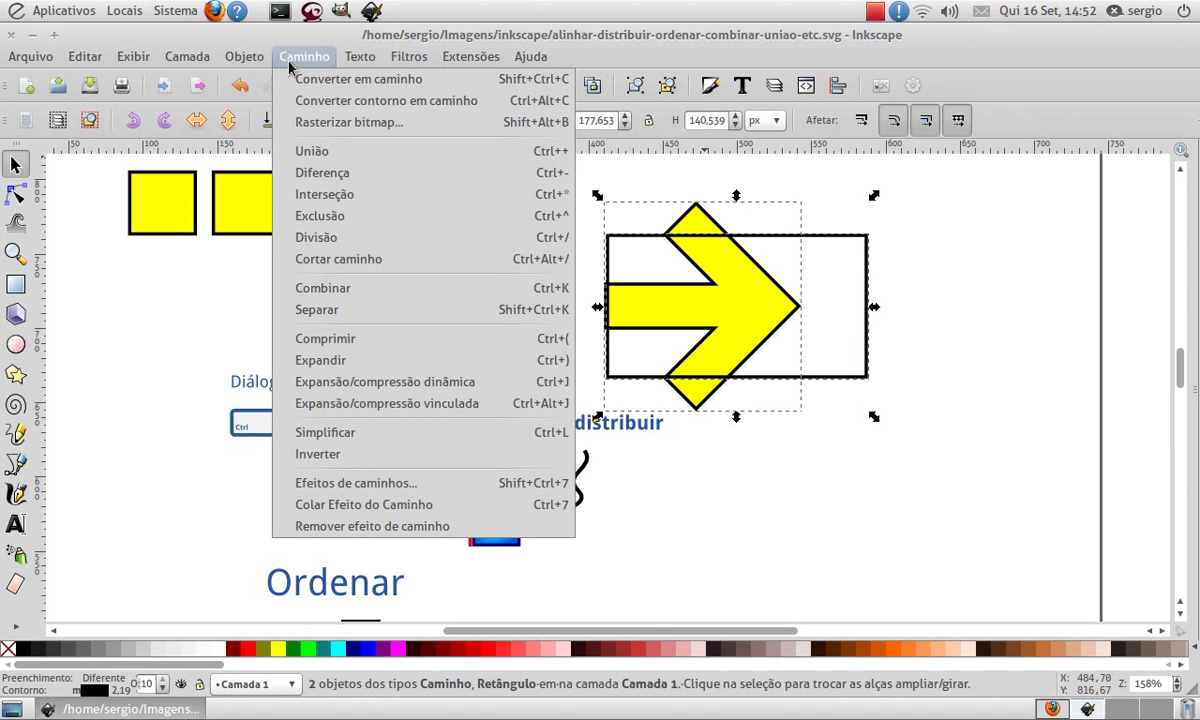
click(334, 196)
click(798, 281)
drag(769, 324, 815, 297)
key(ctrl)
key(ctrl+z)
key(ctrl+z)
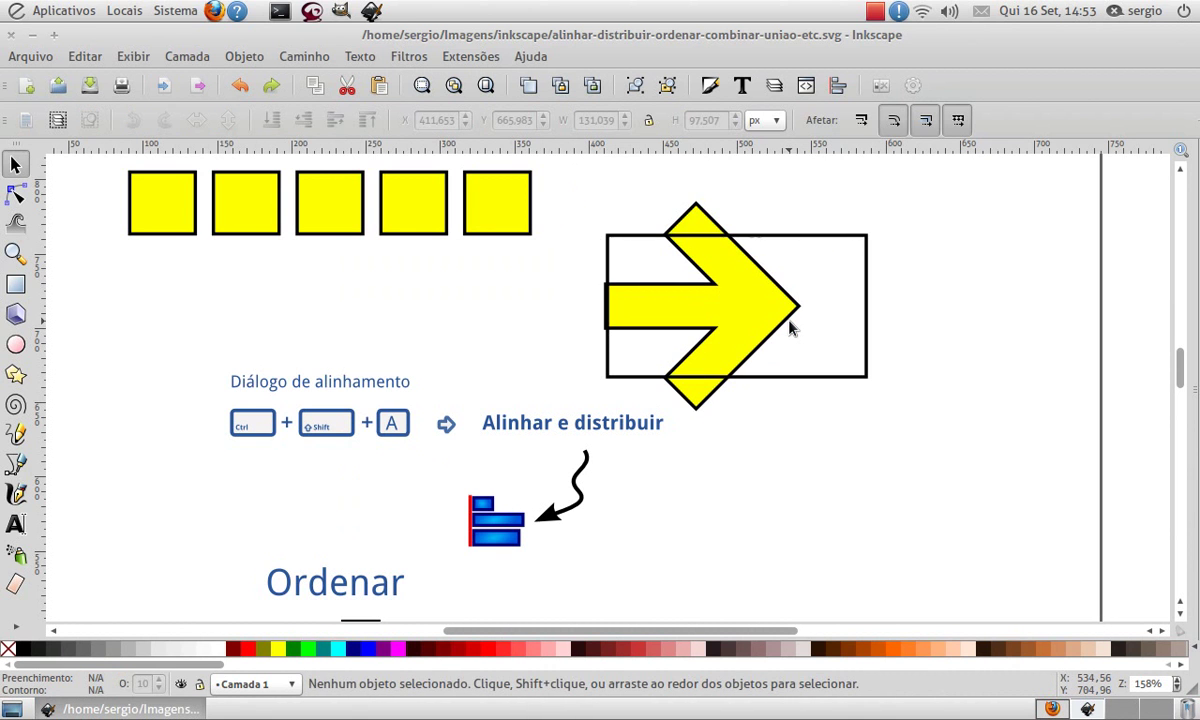
drag(757, 280, 508, 312)
key(ctrl+z)
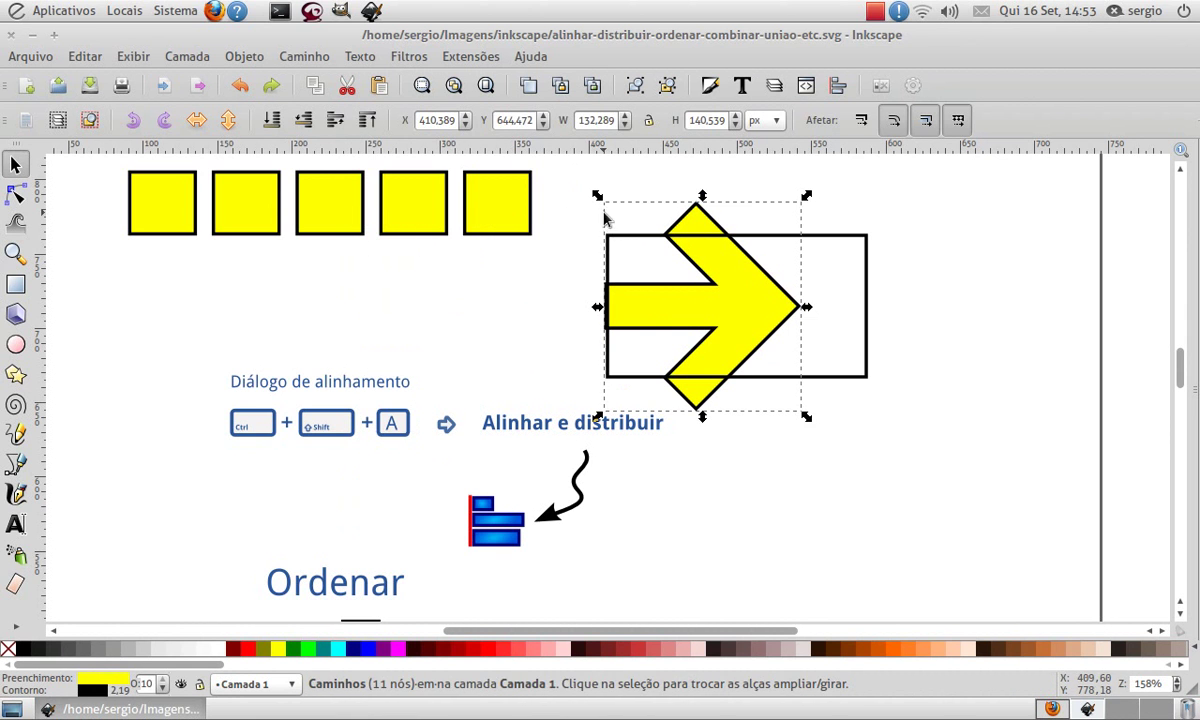
Move the arrow and unfilled rectangle further right, crop the arrow with Intersection and nudge the cropped arrow left.
drag(584, 185, 916, 428)
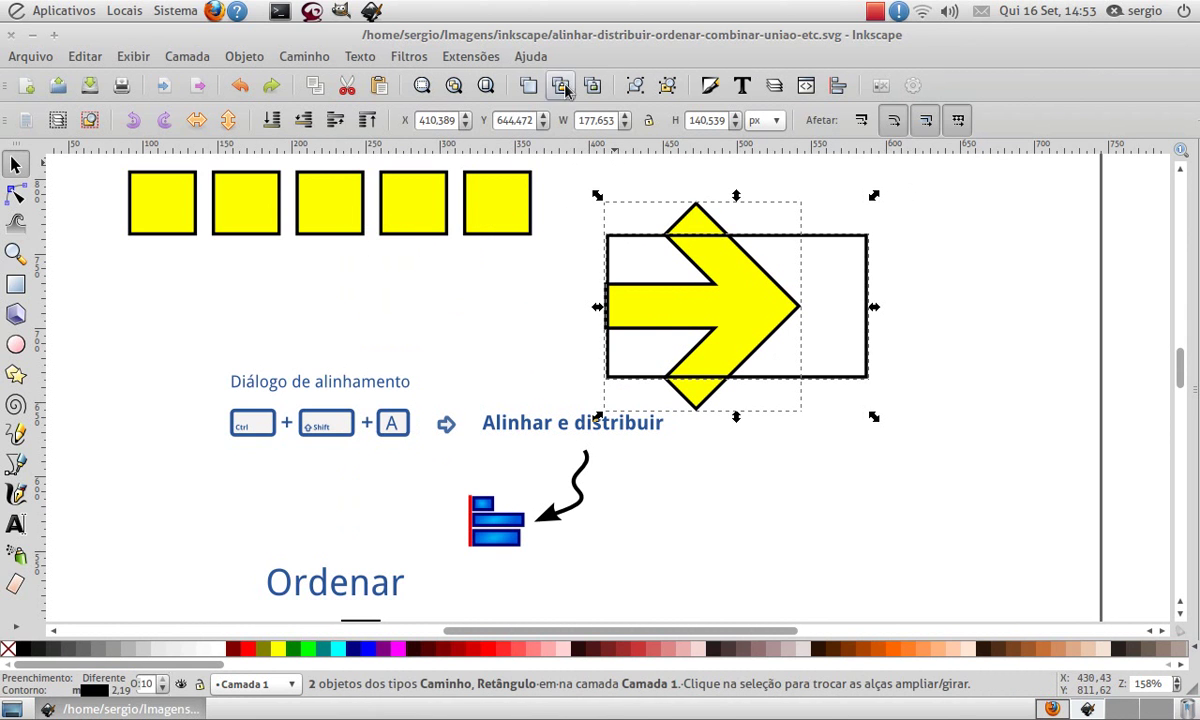
drag(703, 310, 829, 308)
click(304, 56)
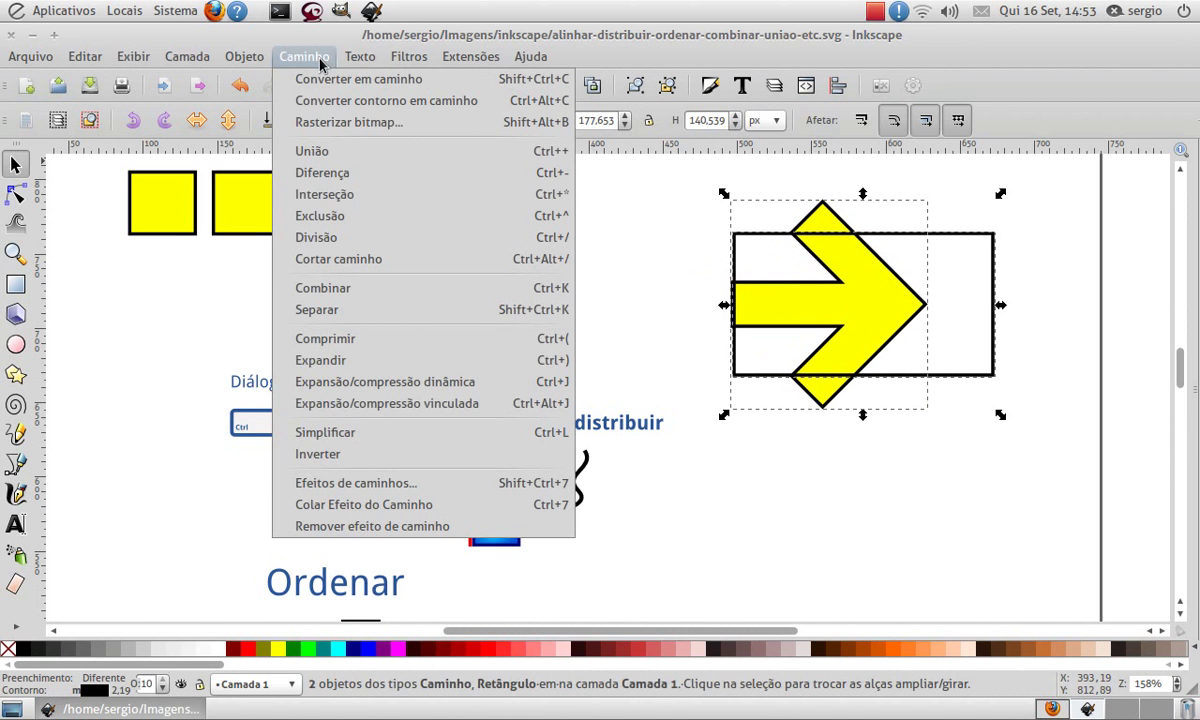
click(333, 205)
click(952, 282)
mouse_move(886, 311)
mouse_down()
mouse_move(812, 333)
mouse_move(866, 307)
mouse_up()
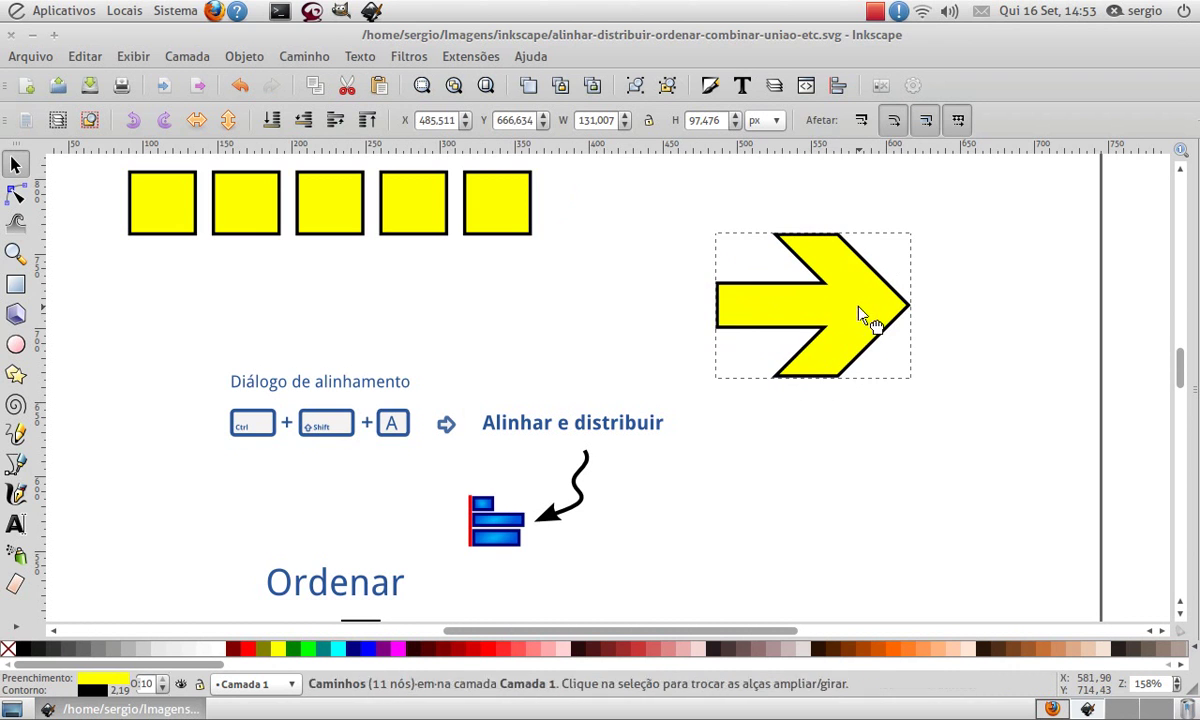
Try lengthening the yellow arrow's shaft by moving the two end nodes of its tail to the left.
double_click(737, 322)
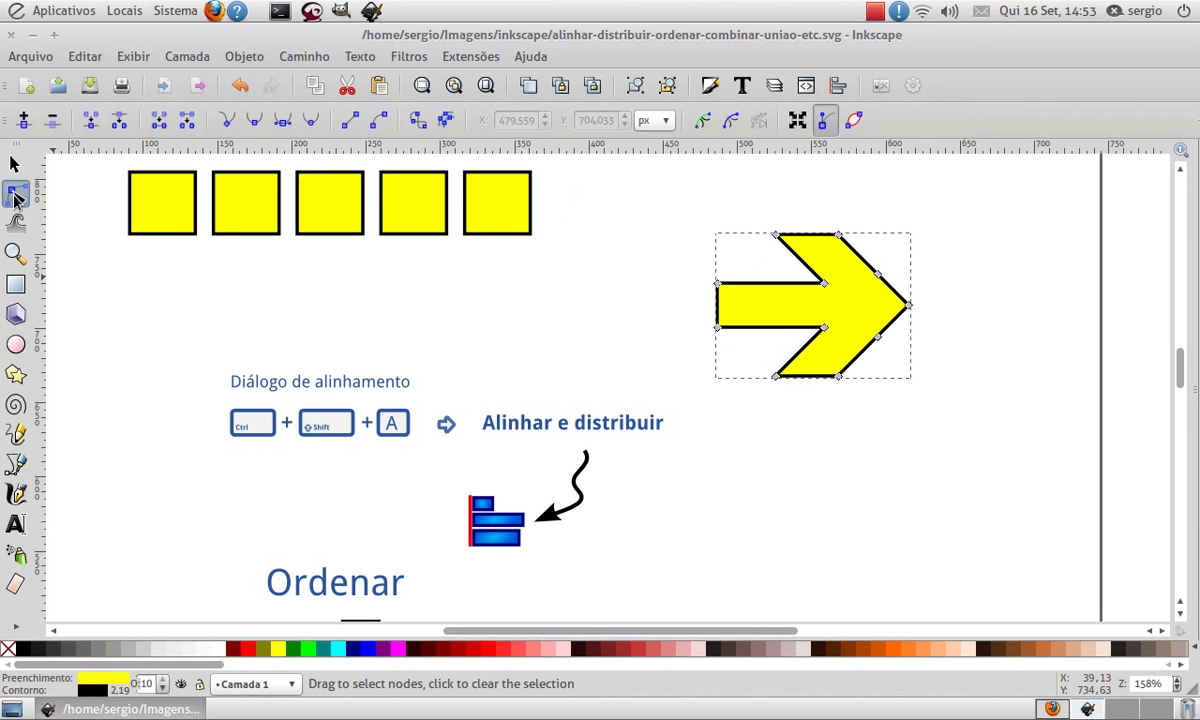
drag(650, 243, 688, 343)
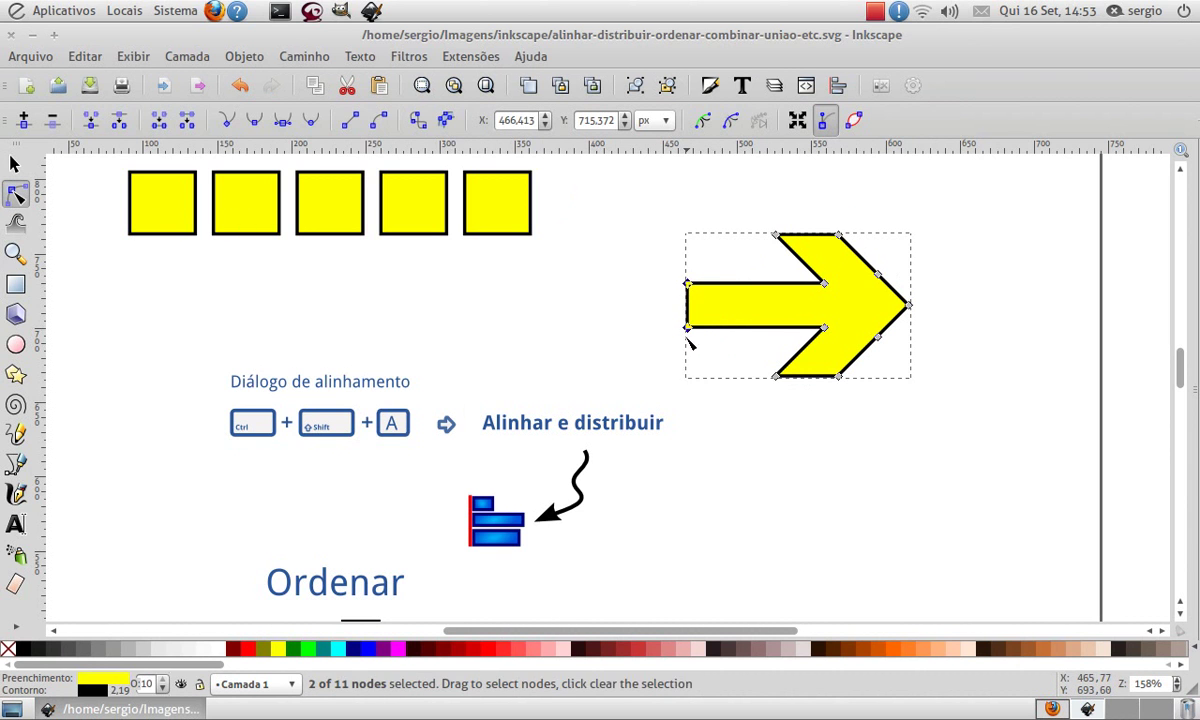
key(s)
key(Escape)
ctrl+scroll(702, 308, up, 2)
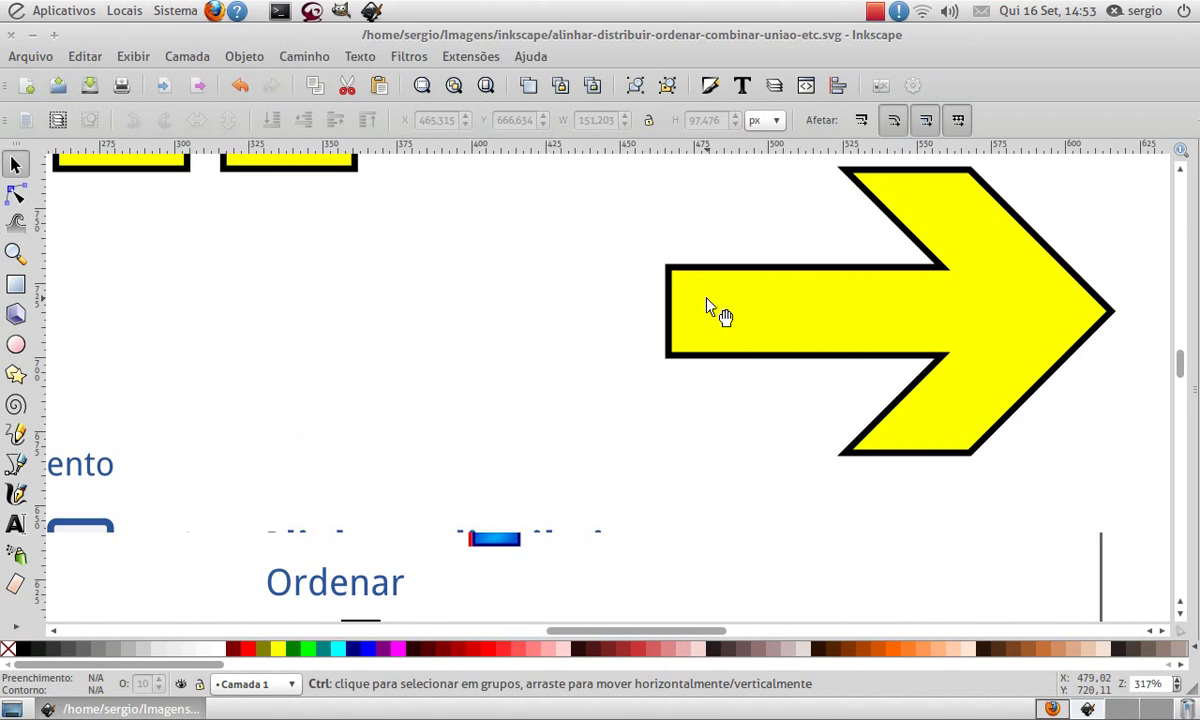
ctrl+scroll(714, 302, down, 2)
Try bending the upper edge of the arrow's shaft upward, and undo both the bend and the shaft extension.
key(n)
click(700, 318)
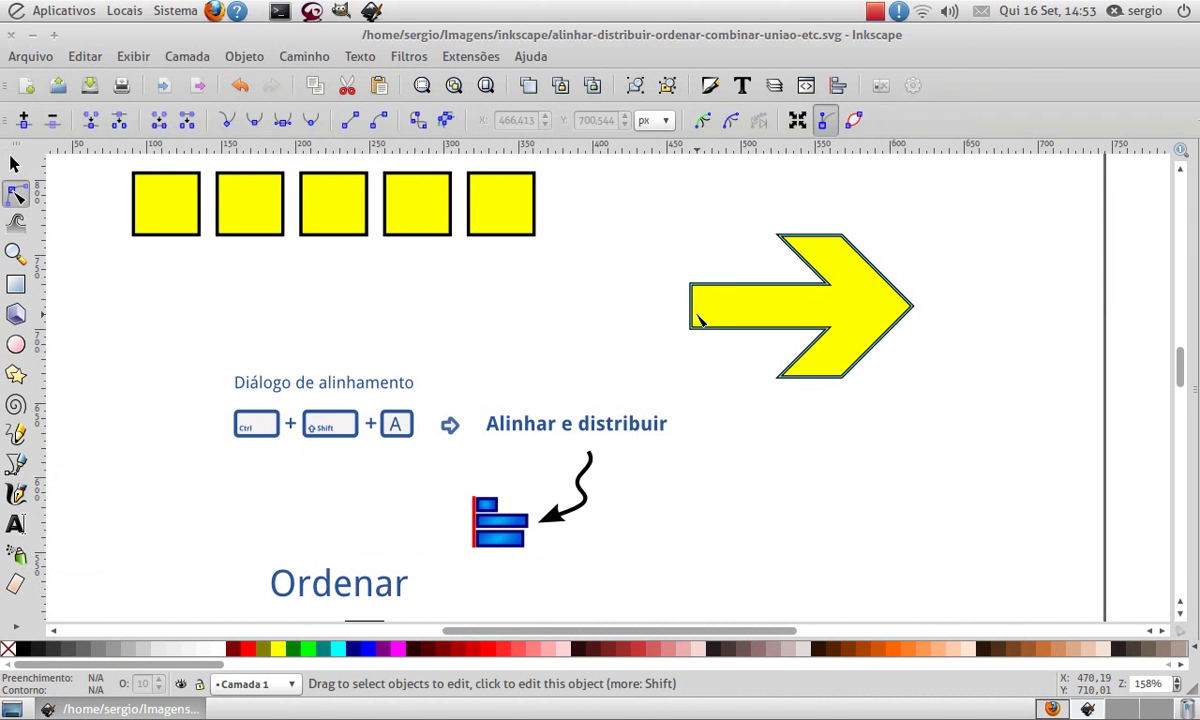
click(705, 318)
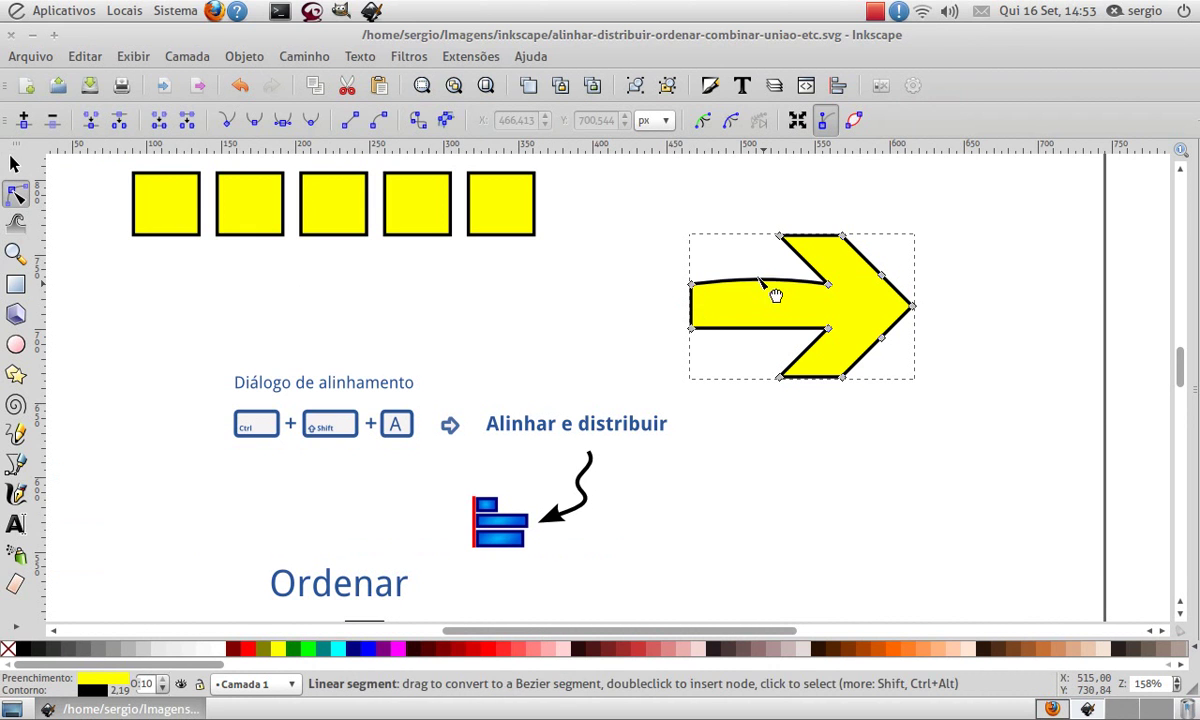
mouse_move(758, 297)
mouse_down()
mouse_move(774, 302)
mouse_move(754, 314)
mouse_up()
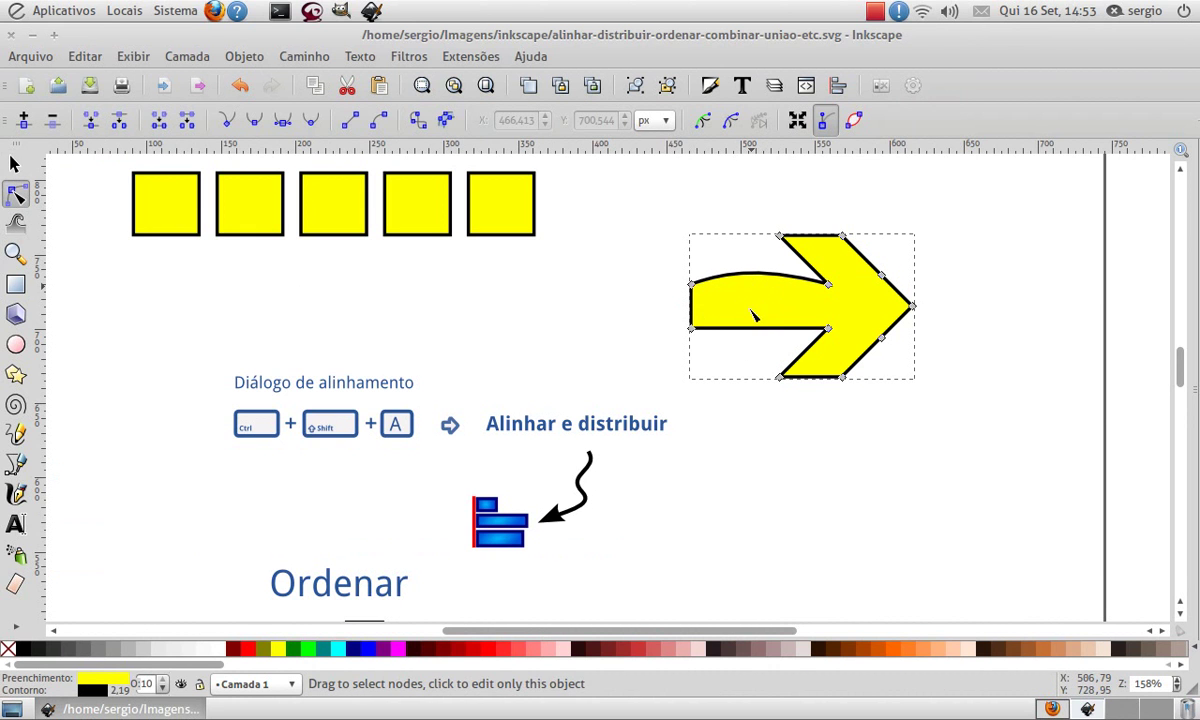
key(ctrl+z)
key(ctrl+z)
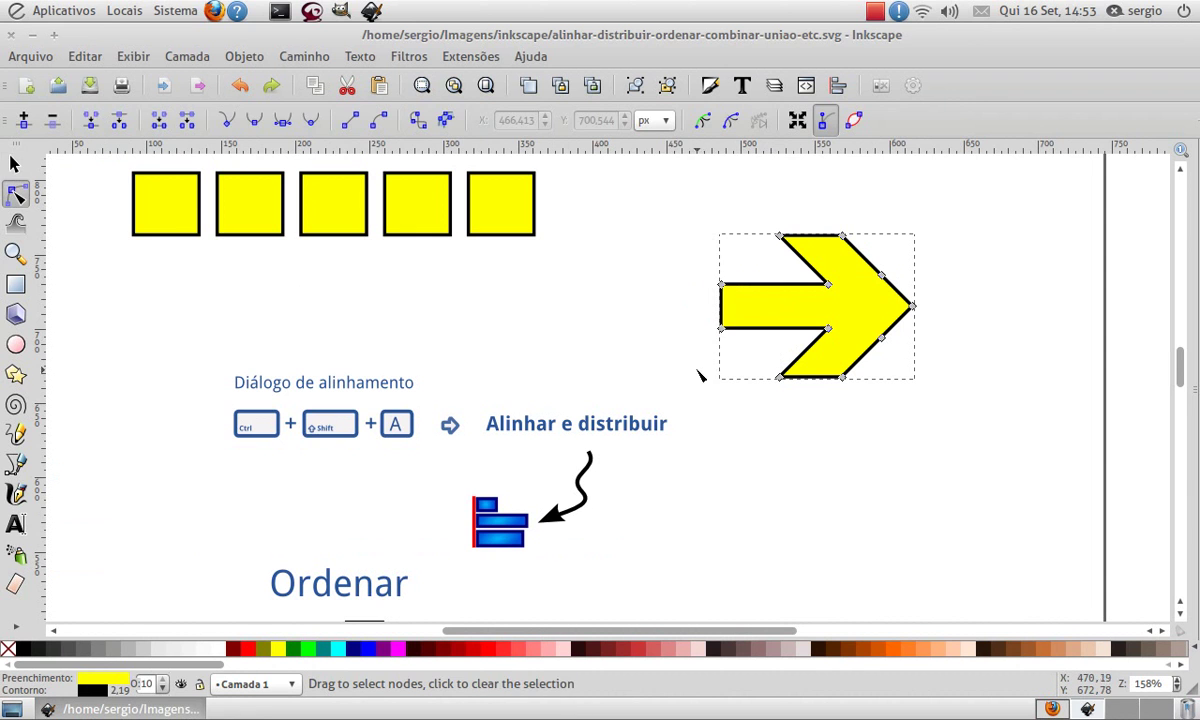
key(s)
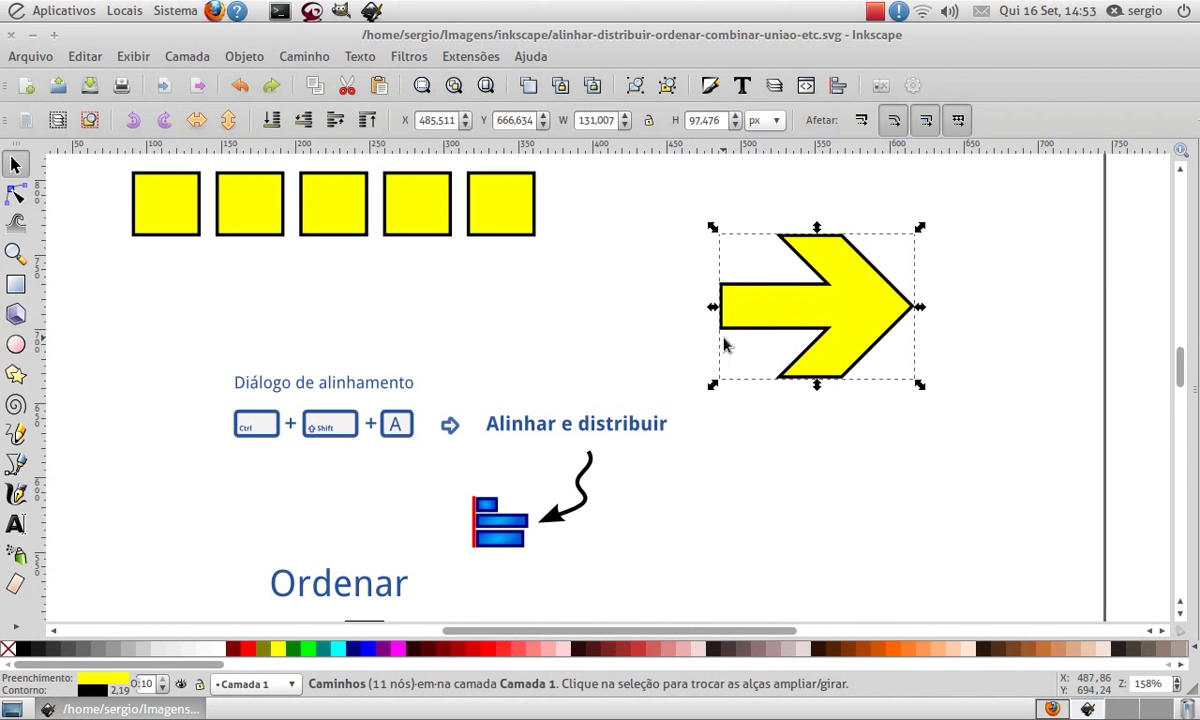
Draw an unfilled rectangle about 27 × 54 px overlapping the end of the yellow arrow's tail.
click(15, 284)
drag(700, 270, 738, 346)
key(s)
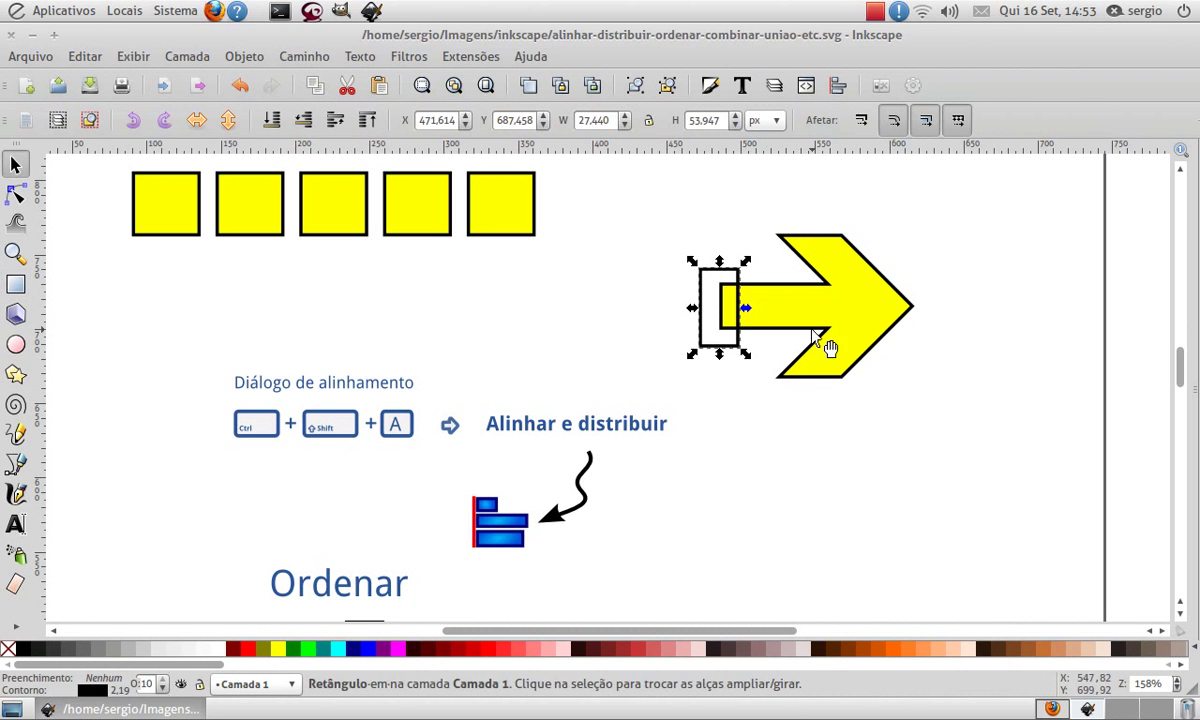
Trim the yellow arrow's tail by subtracting the overlapping rectangle with Difference.
shift+click(860, 307)
click(691, 254)
drag(659, 220, 966, 414)
click(304, 56)
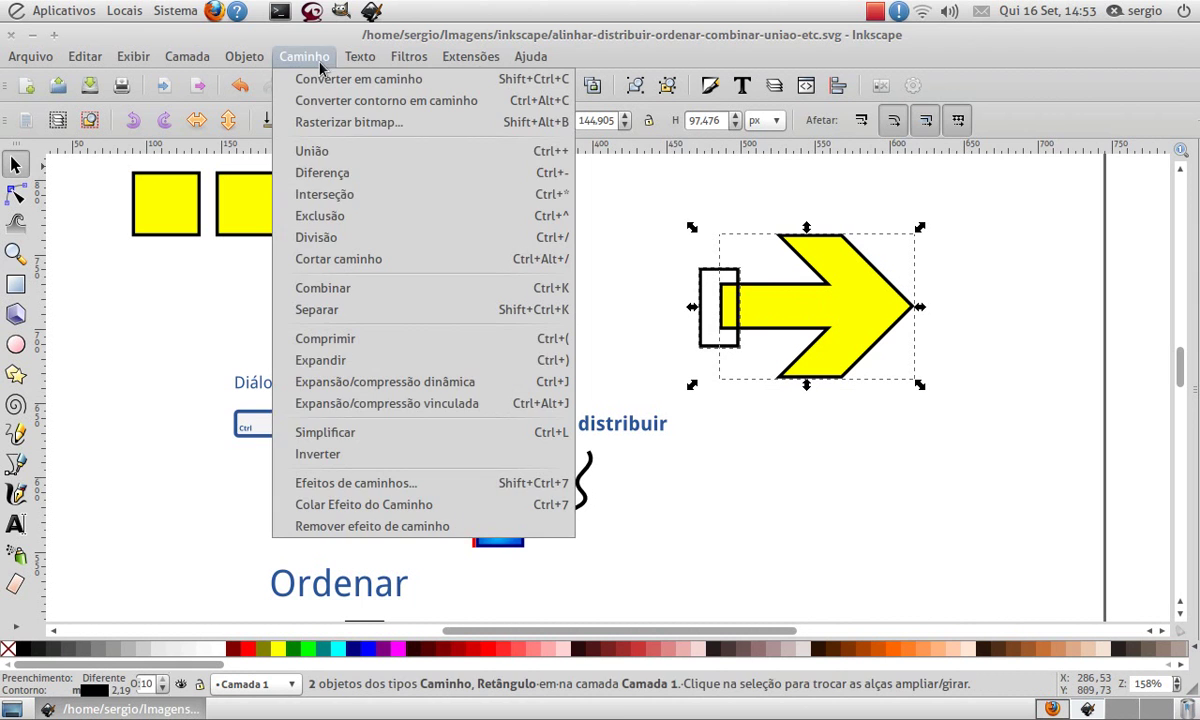
click(322, 173)
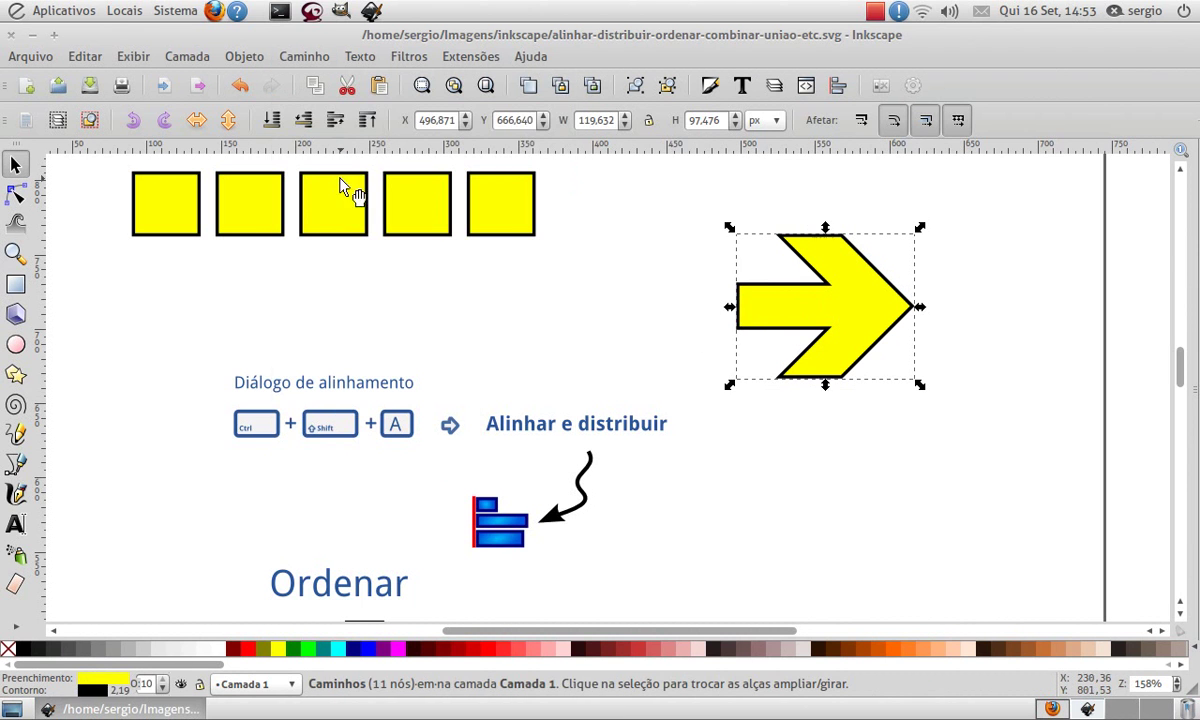
click(938, 268)
Move the trimmed yellow arrow left and slightly up, closer to the row of squares.
drag(868, 313, 752, 294)
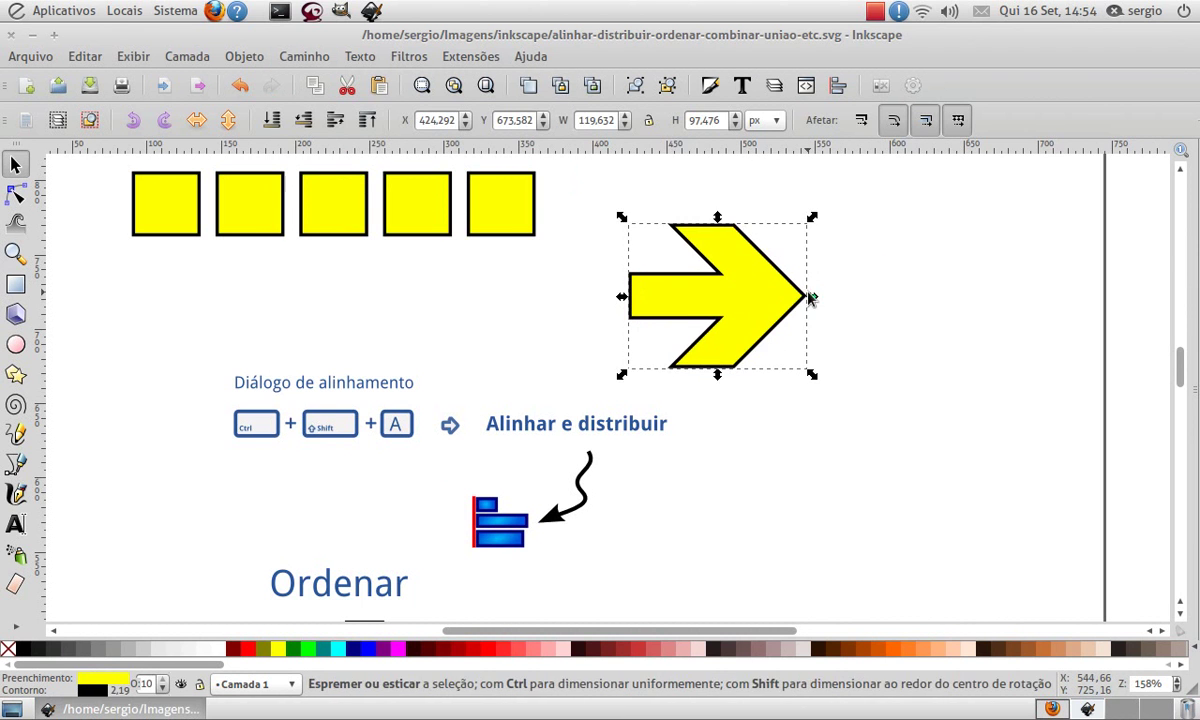
scroll(715, 328, up, 2)
drag(733, 357, 712, 326)
Delete the yellow example shapes below the "Soldar" and "aparar" headings.
scroll(712, 373, down, 15)
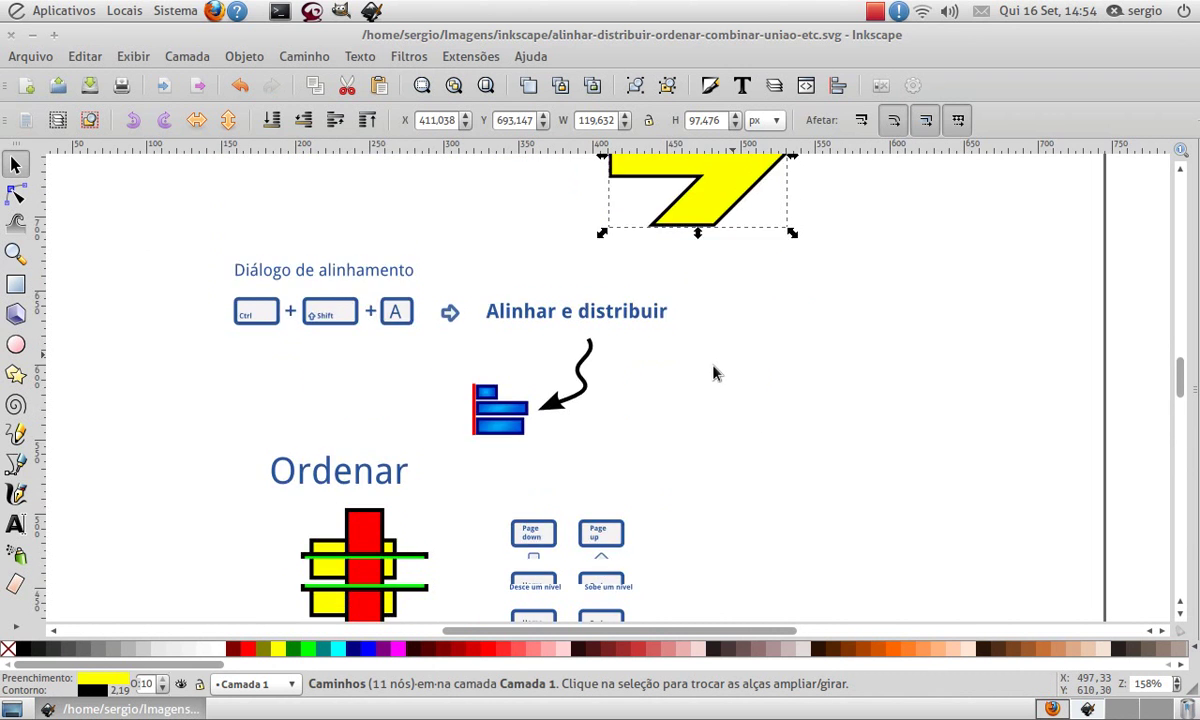
click(392, 446)
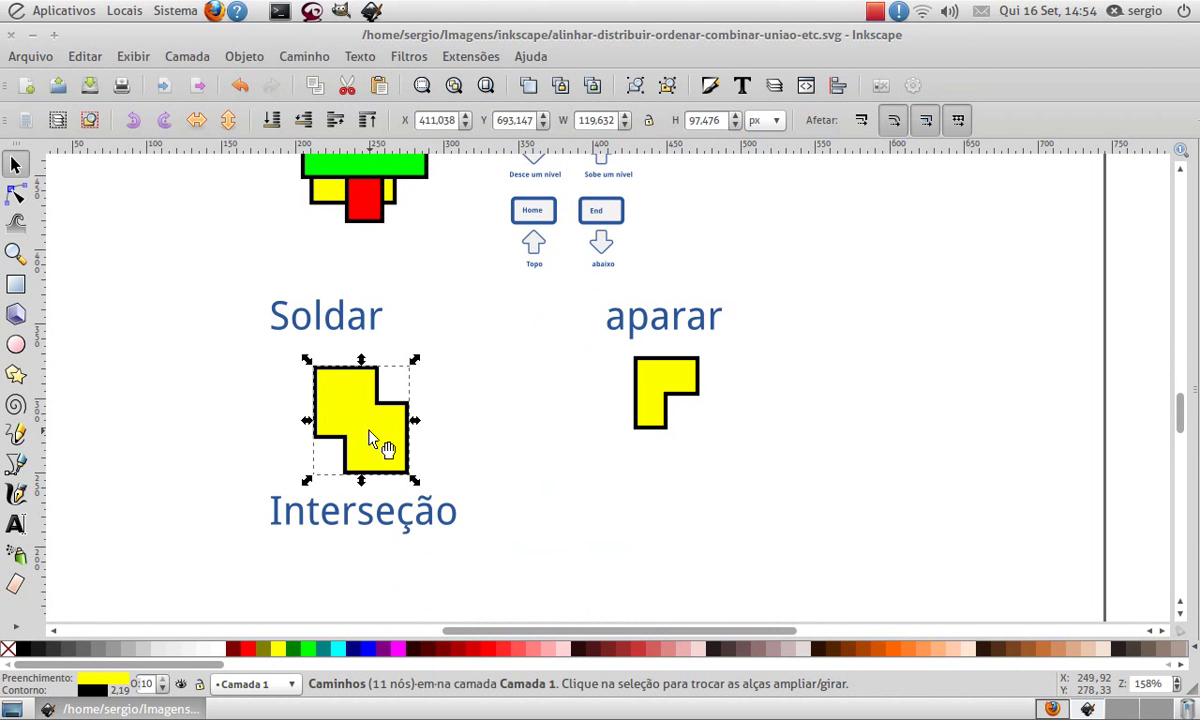
click(657, 415)
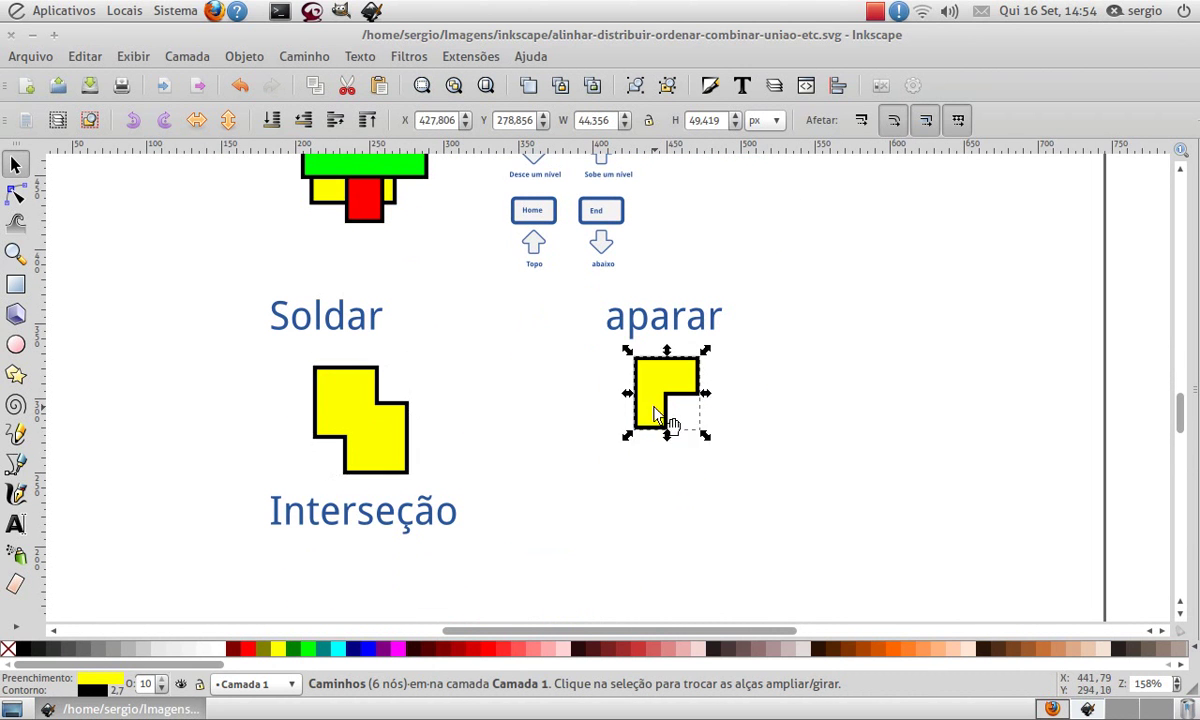
key(Delete)
click(370, 442)
key(Delete)
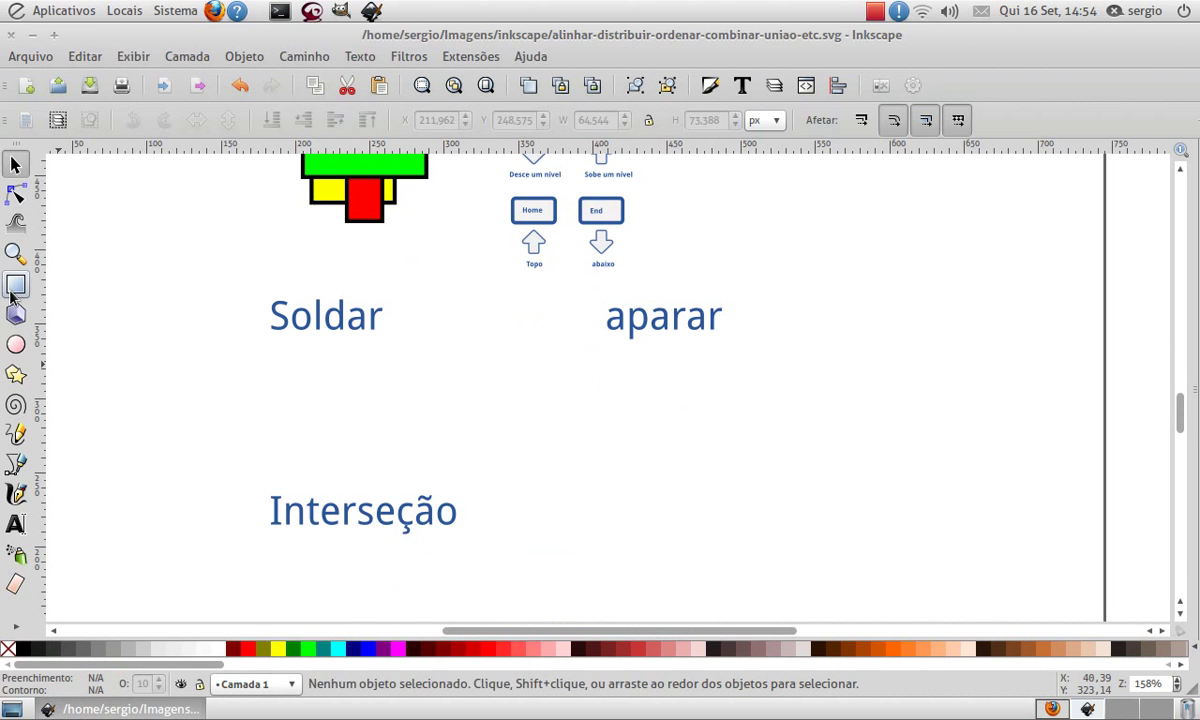
Draw an unfilled rectangle about 89 × 29 px below "Soldar" and a 3-cornered triangle about 75 × 65 px overlapping its right end.
click(15, 285)
drag(336, 380, 556, 437)
click(16, 374)
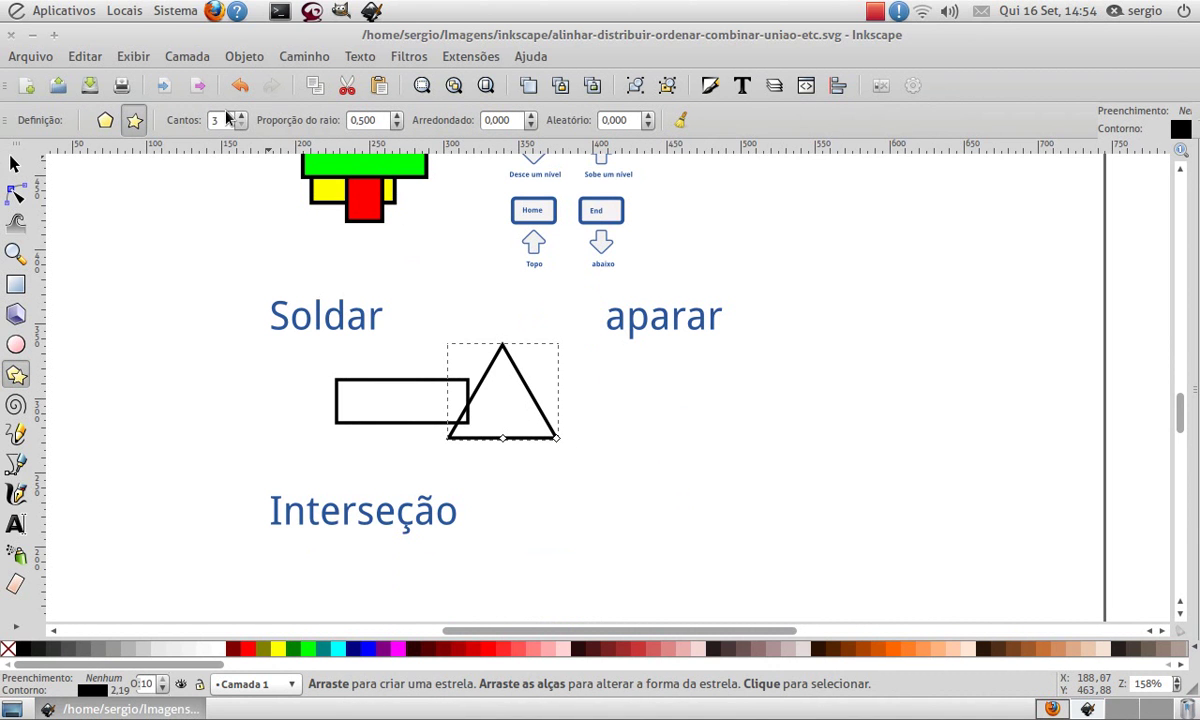
scroll(229, 118, up, 3)
scroll(229, 118, down, 3)
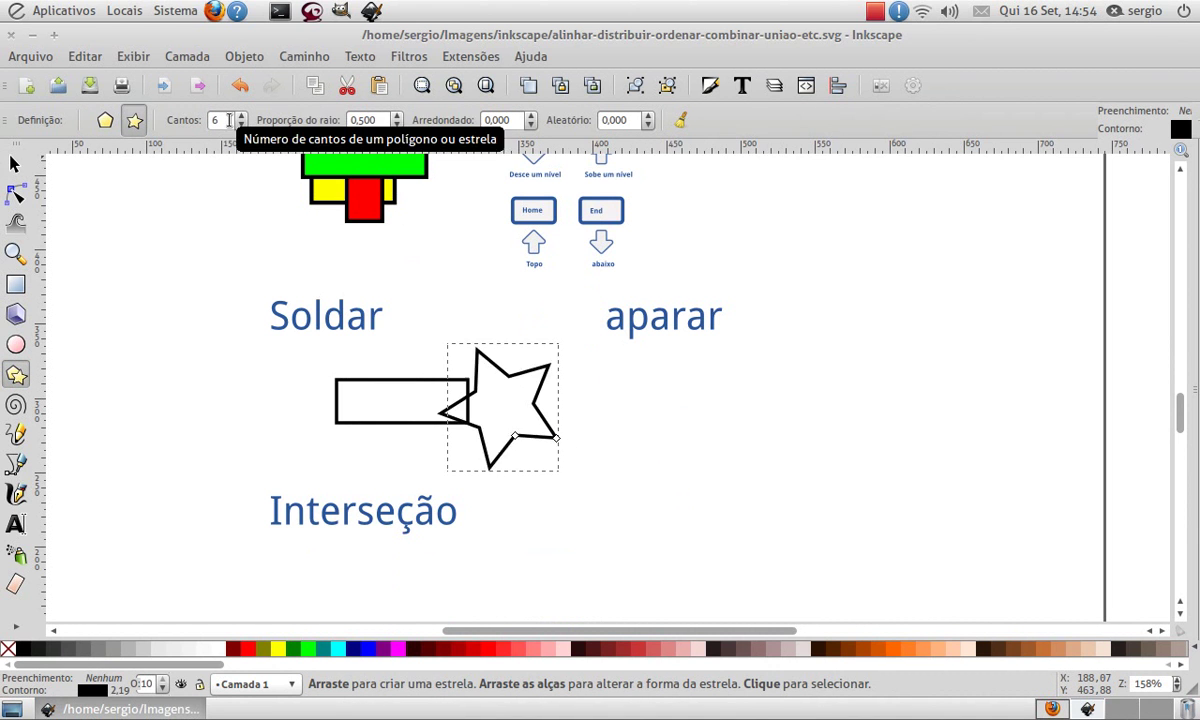
key(s)
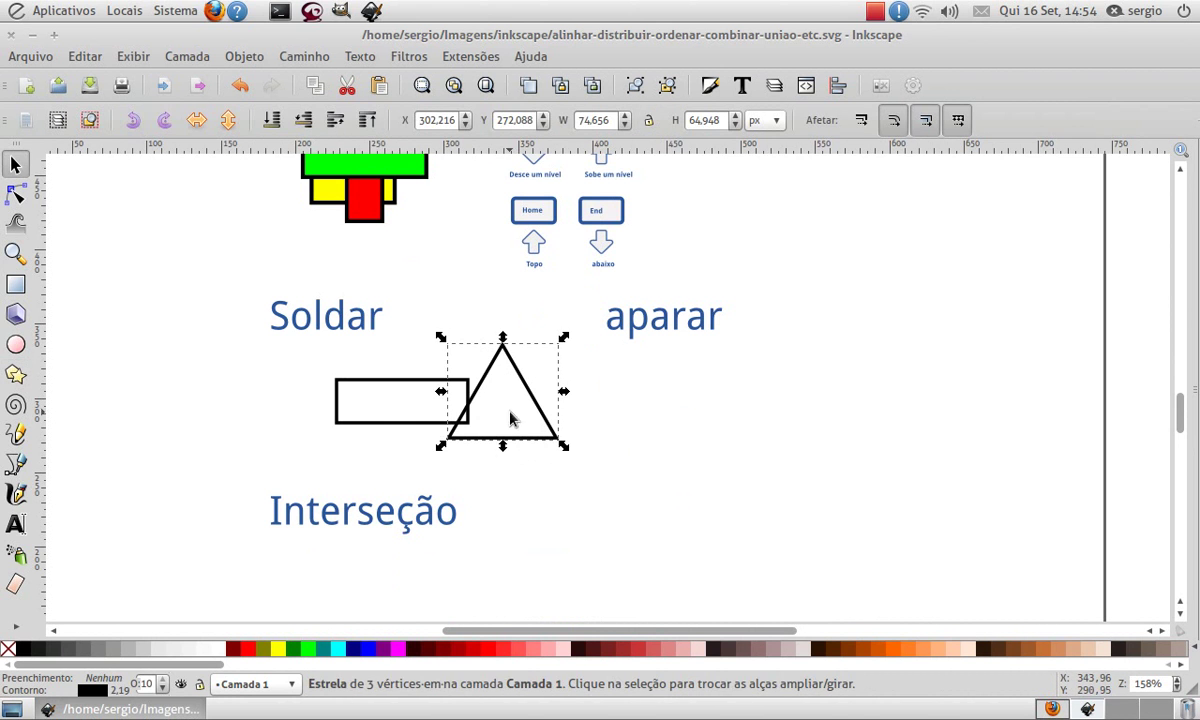
Rotate the triangle so that it points right, away from the rectangle.
click(523, 420)
click(544, 420)
click(546, 422)
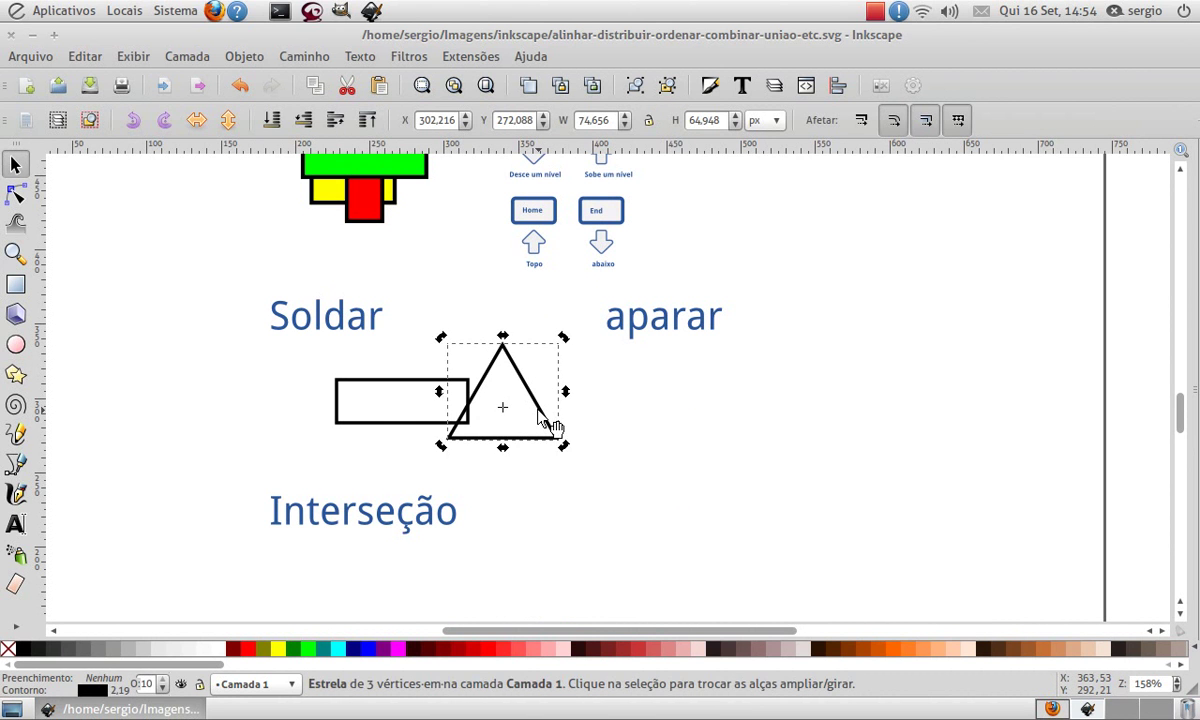
drag(563, 338, 520, 411)
Shift the "Soldar" heading slightly up and left, and center the rectangle and triangle on a common horizontal axis.
click(305, 345)
drag(300, 330, 580, 475)
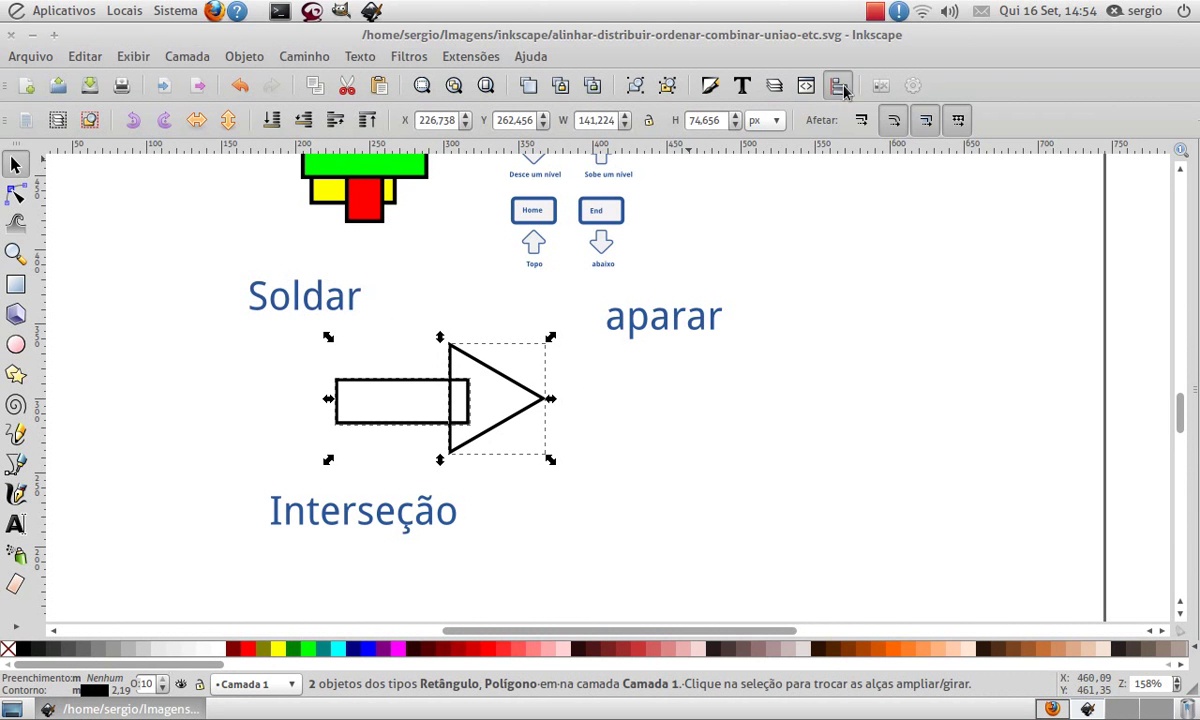
click(776, 85)
click(1036, 257)
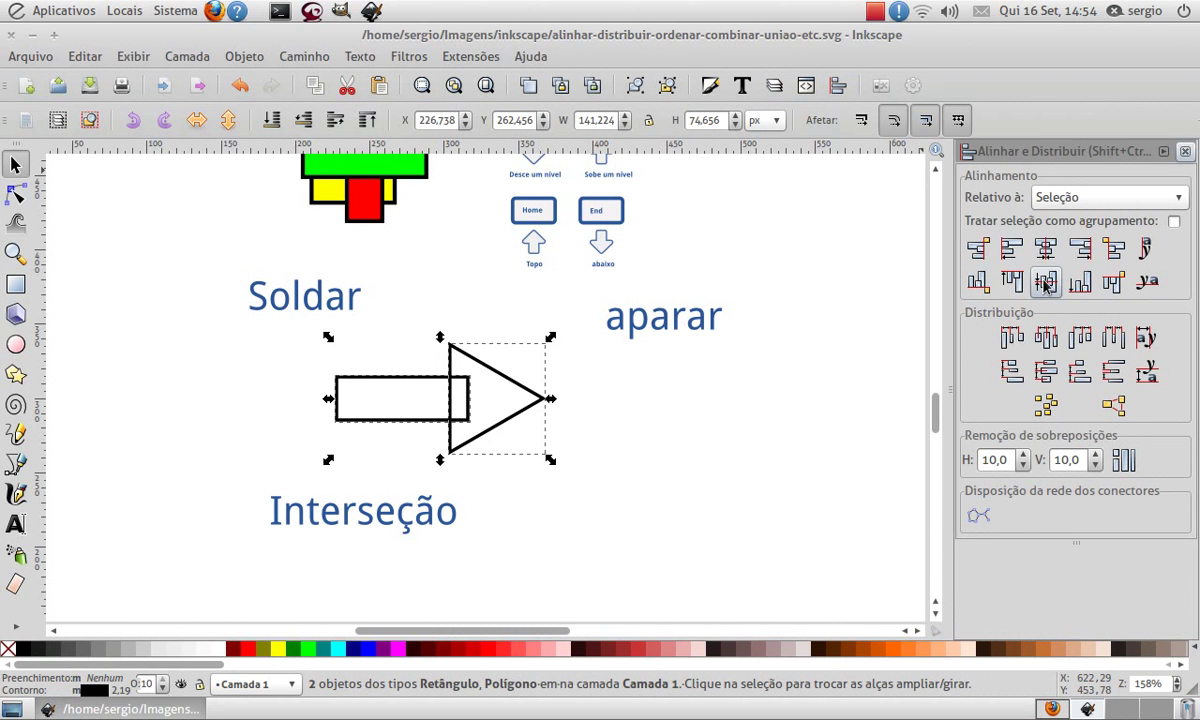
click(1185, 151)
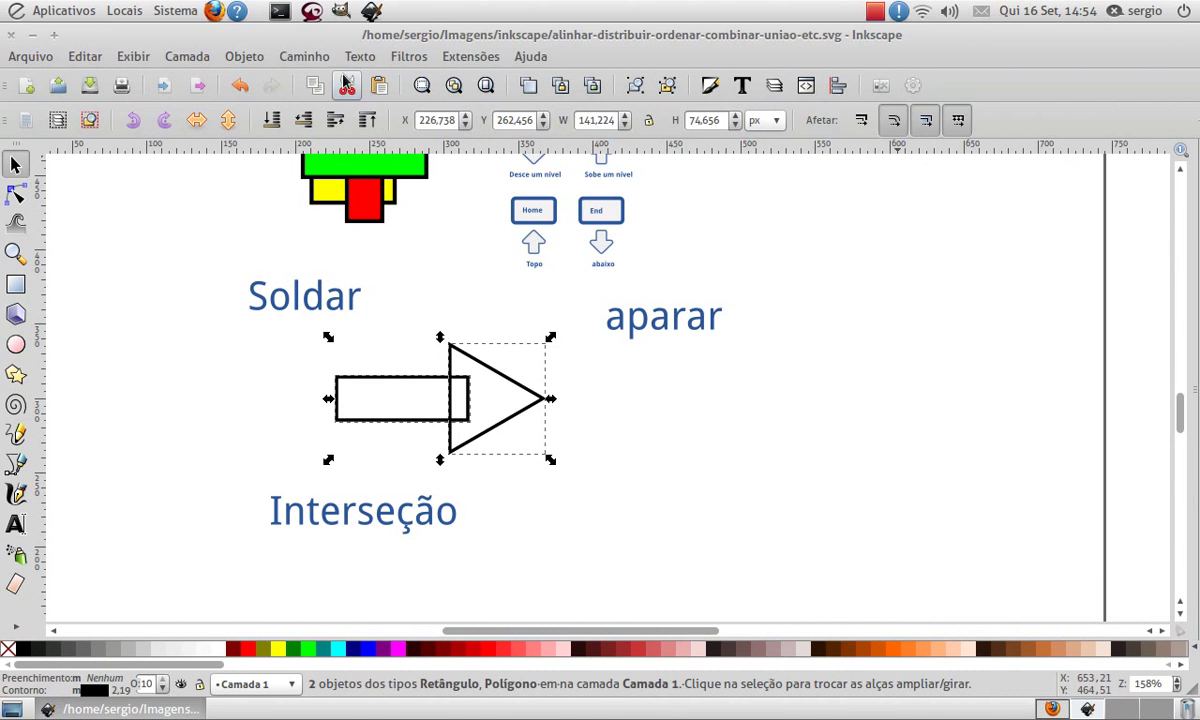
Merge the rectangle and triangle into an arrow with Union, and move it left below "Soldar".
click(304, 56)
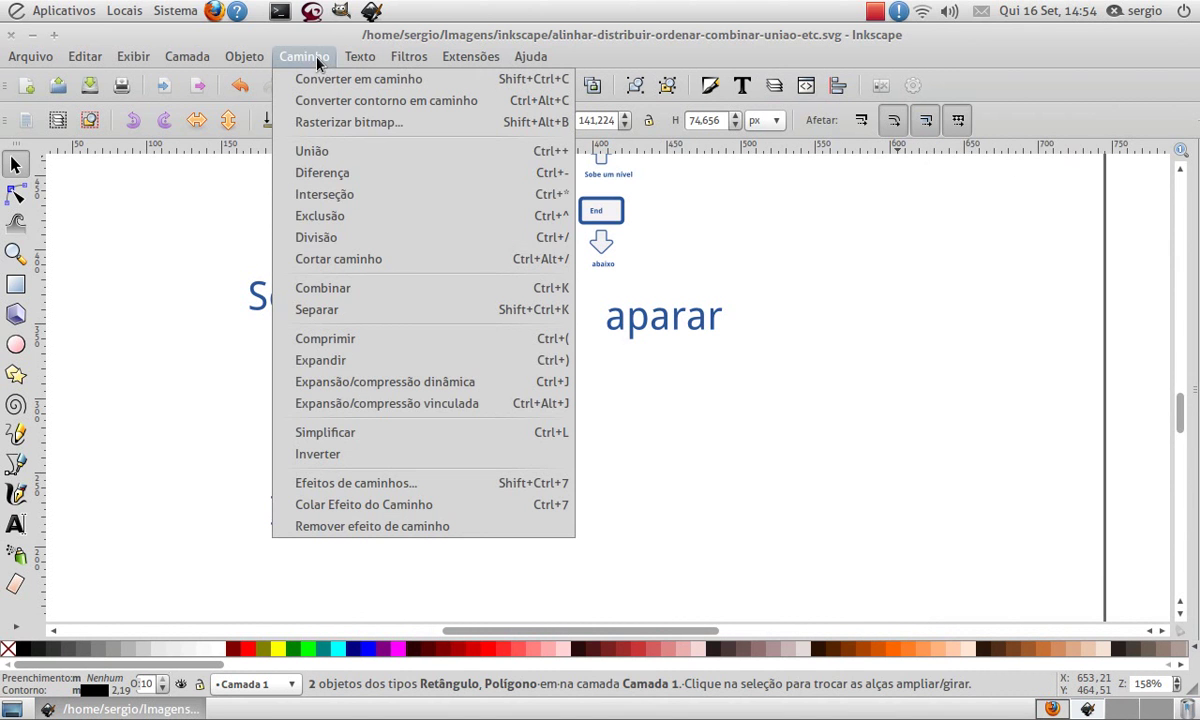
click(322, 152)
drag(545, 418, 443, 427)
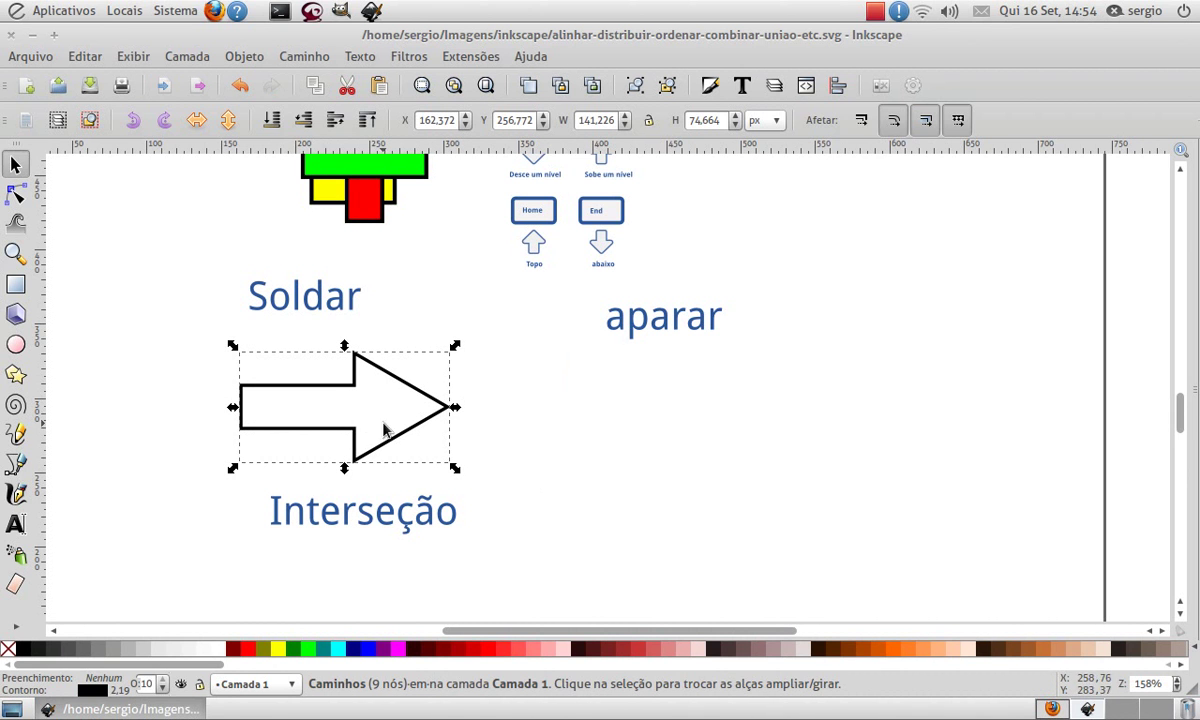
Place a copy of the unfilled arrow below "aparar" and draw a rectangle about 49 × 57 px overlapping the copy's tail.
drag(318, 408, 725, 384)
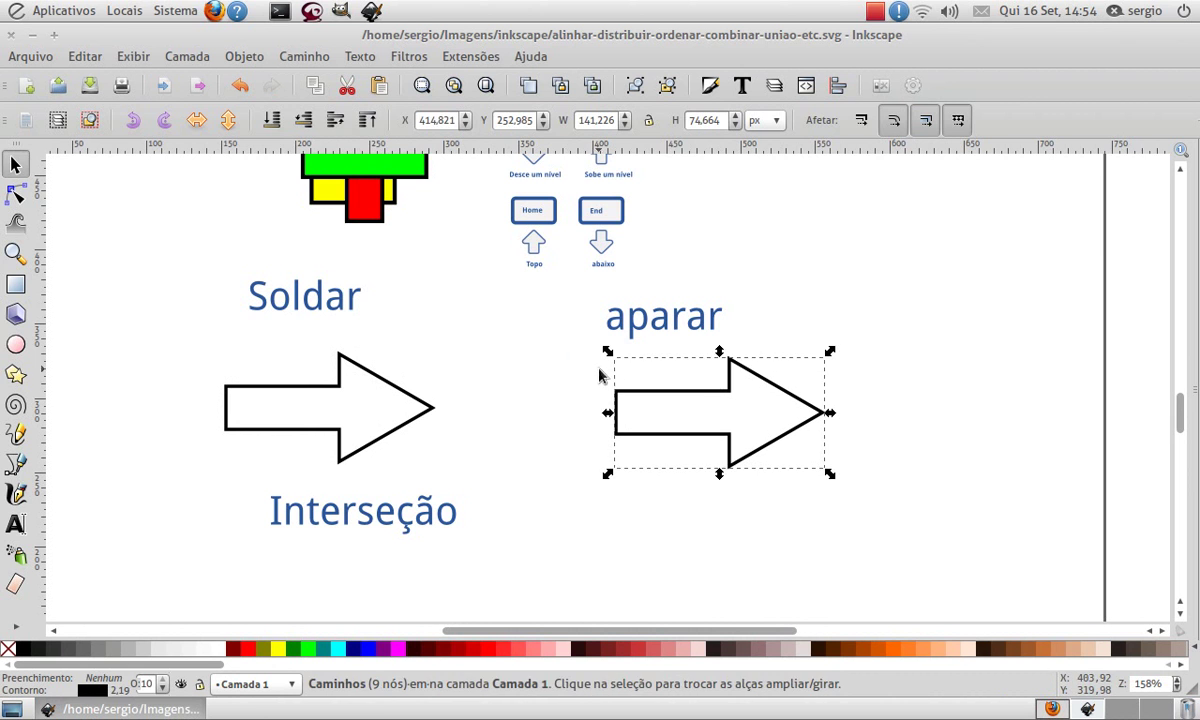
click(543, 377)
click(15, 284)
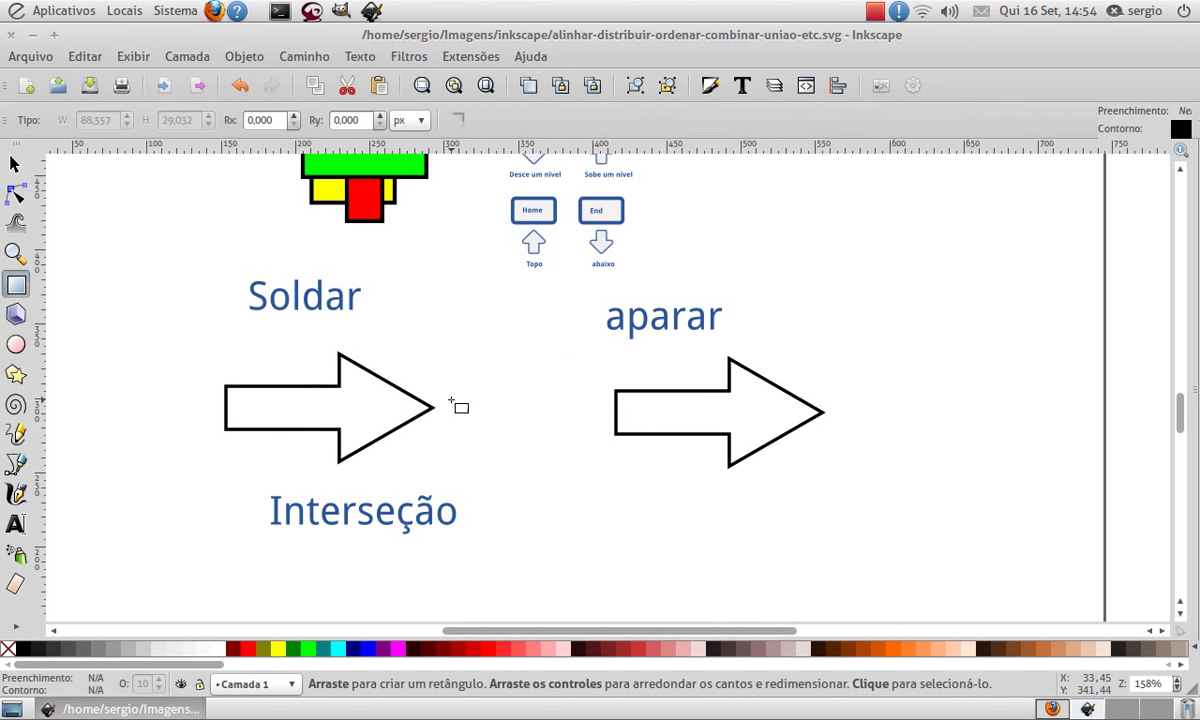
mouse_move(570, 372)
mouse_down()
mouse_move(638, 434)
mouse_move(643, 458)
mouse_up()
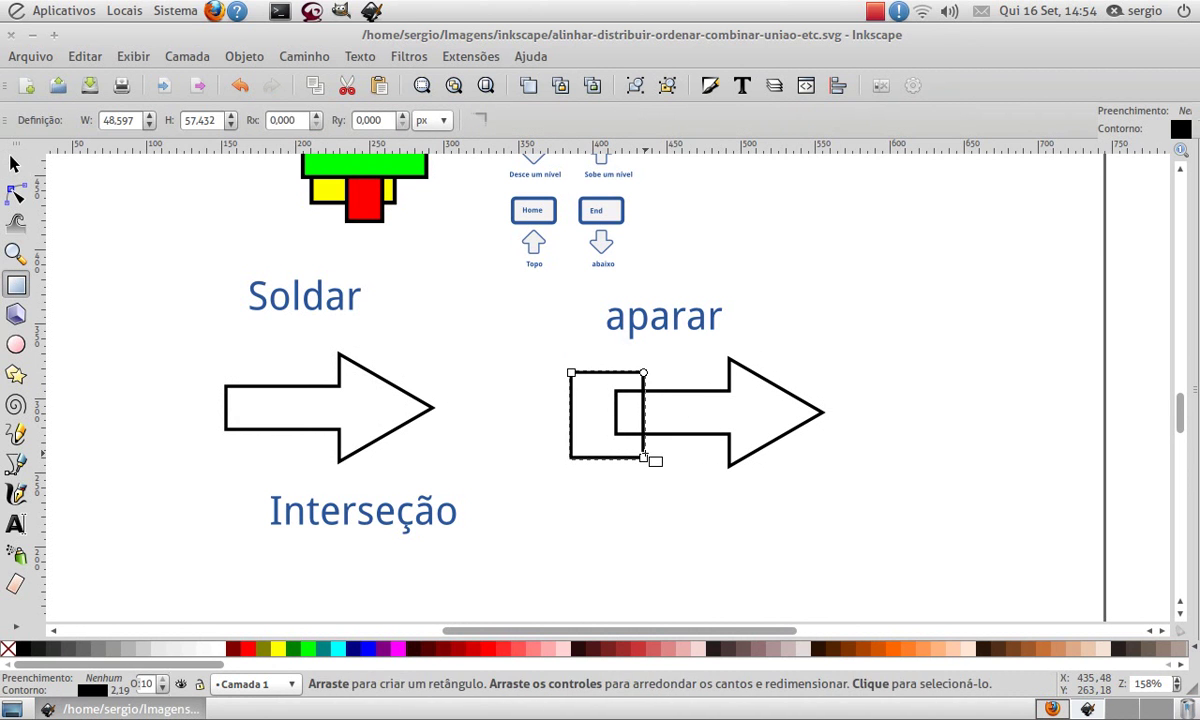
Subtract the rectangle from the arrow below "aparar" with Difference, and clear the selection.
key(F1)
shift+click(745, 402)
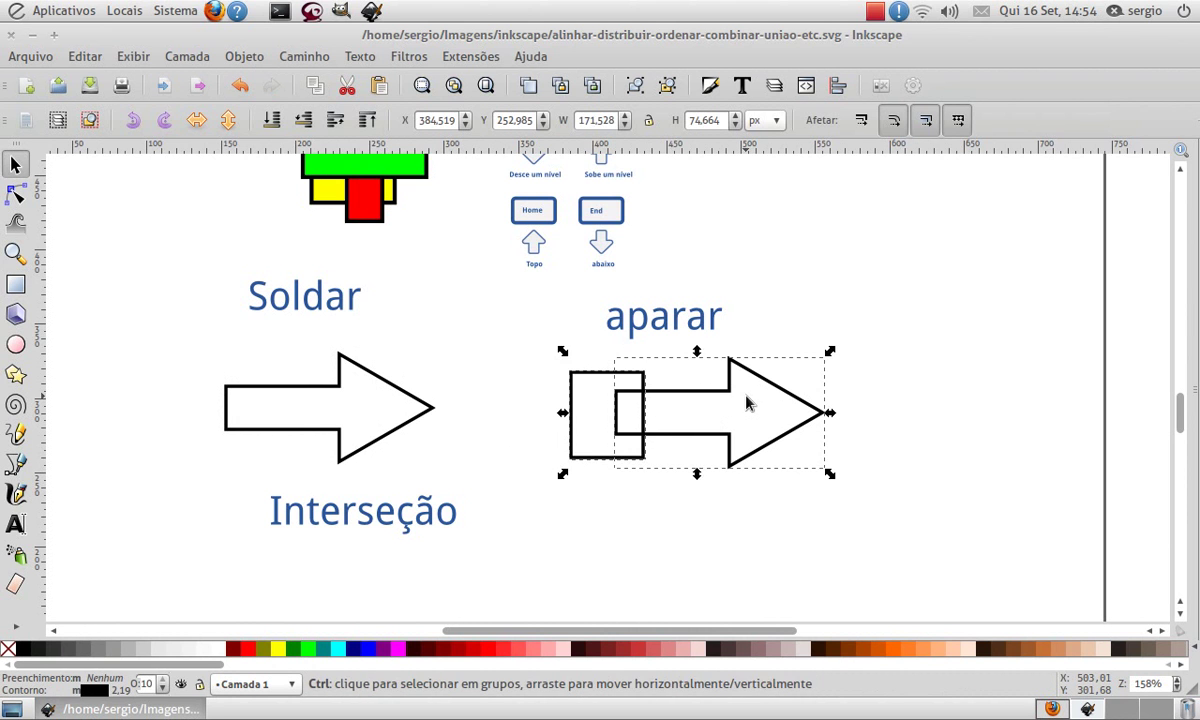
key(ctrl+minus)
click(890, 385)
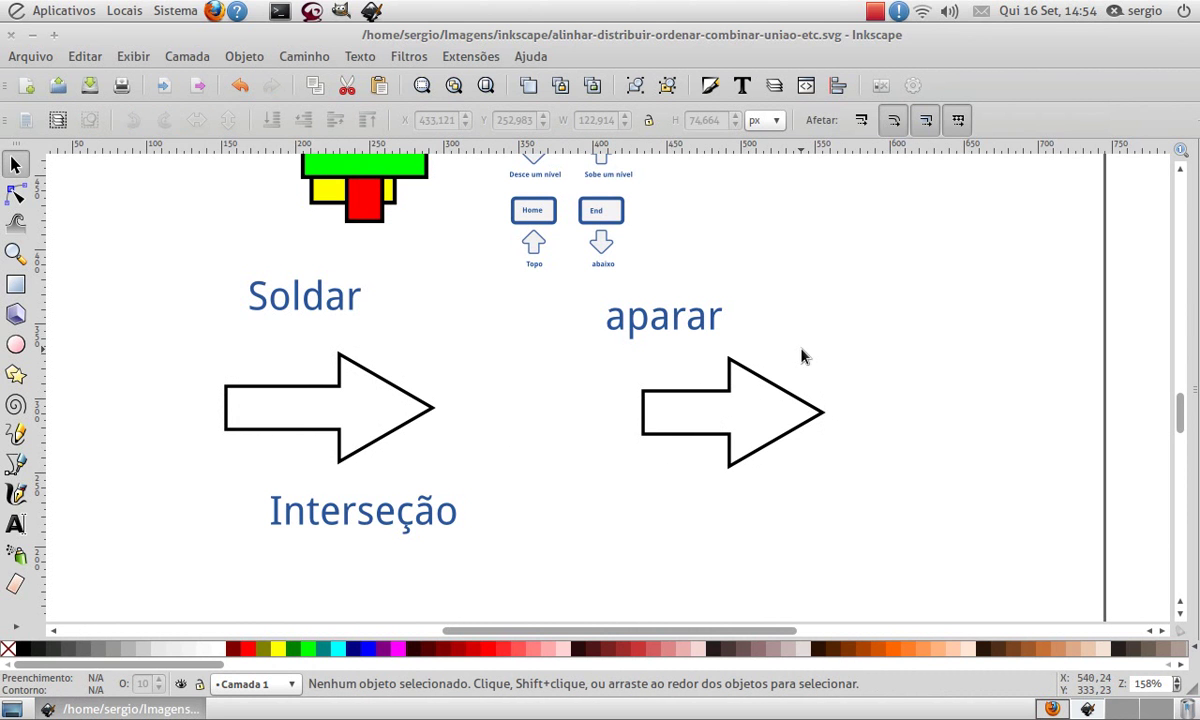
Review the page's examples from the "Interseção" section up to the yellow arrow beside the squares.
scroll(650, 375, down, 2)
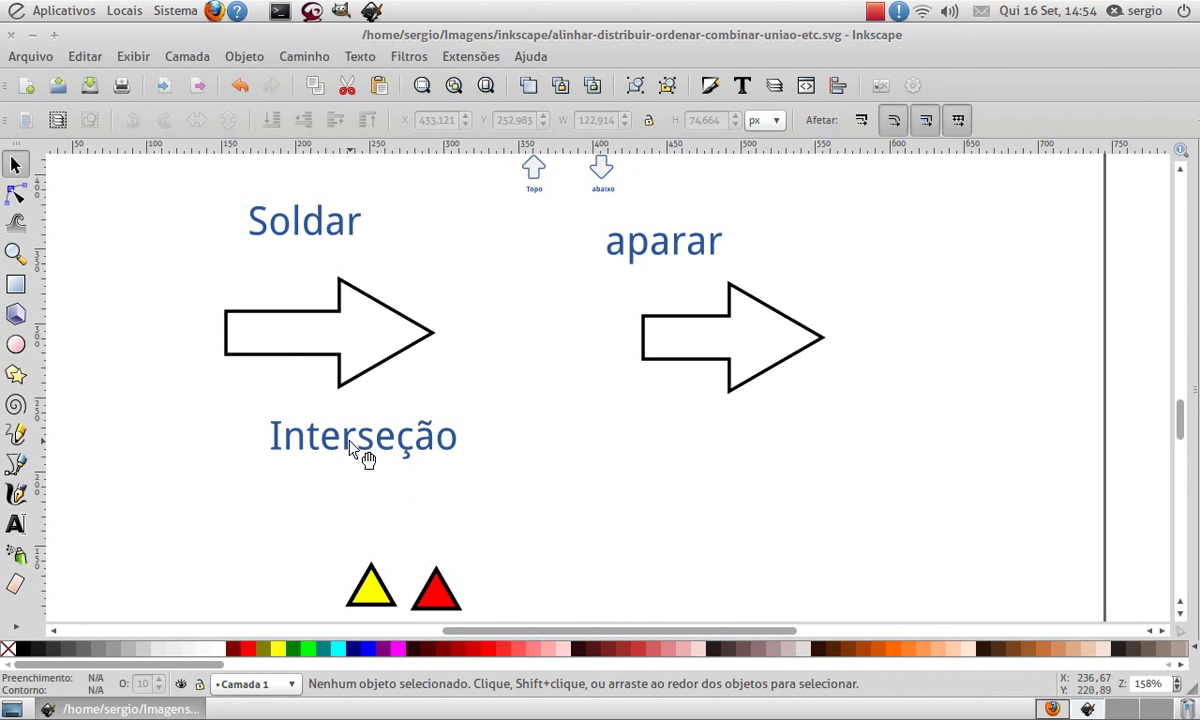
scroll(373, 452, down, 2)
scroll(420, 432, up, 12)
scroll(650, 370, up, 5)
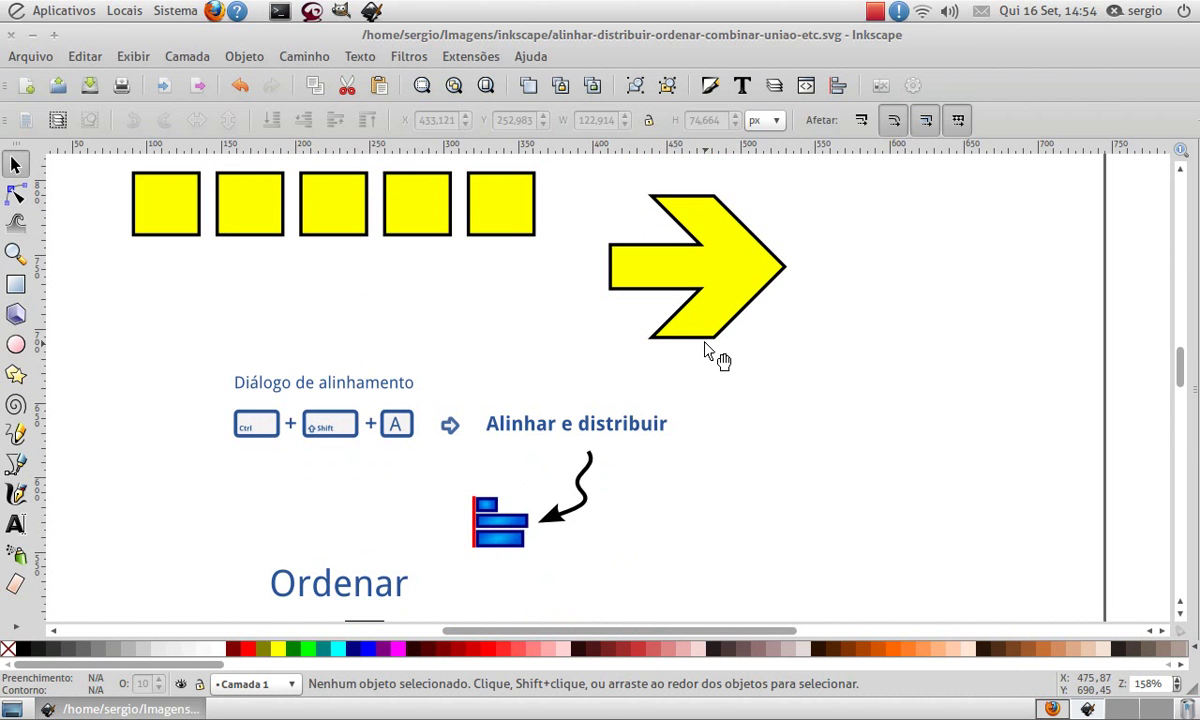
click(730, 287)
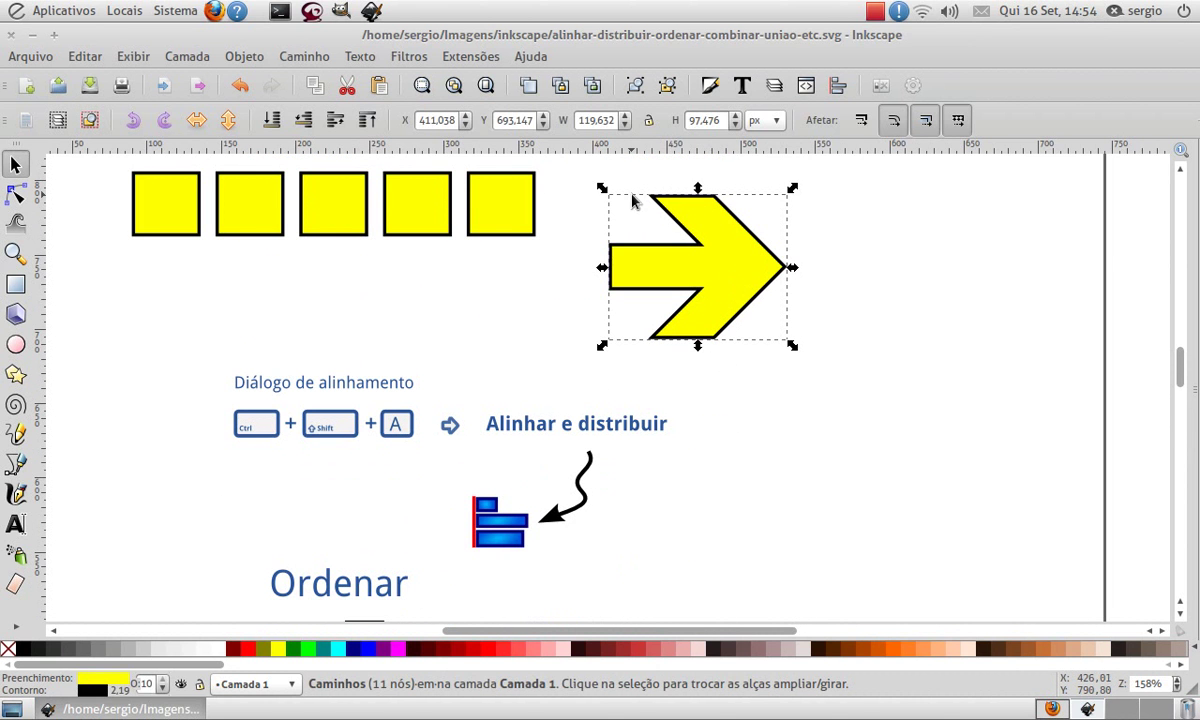
scroll(745, 228, down, 12)
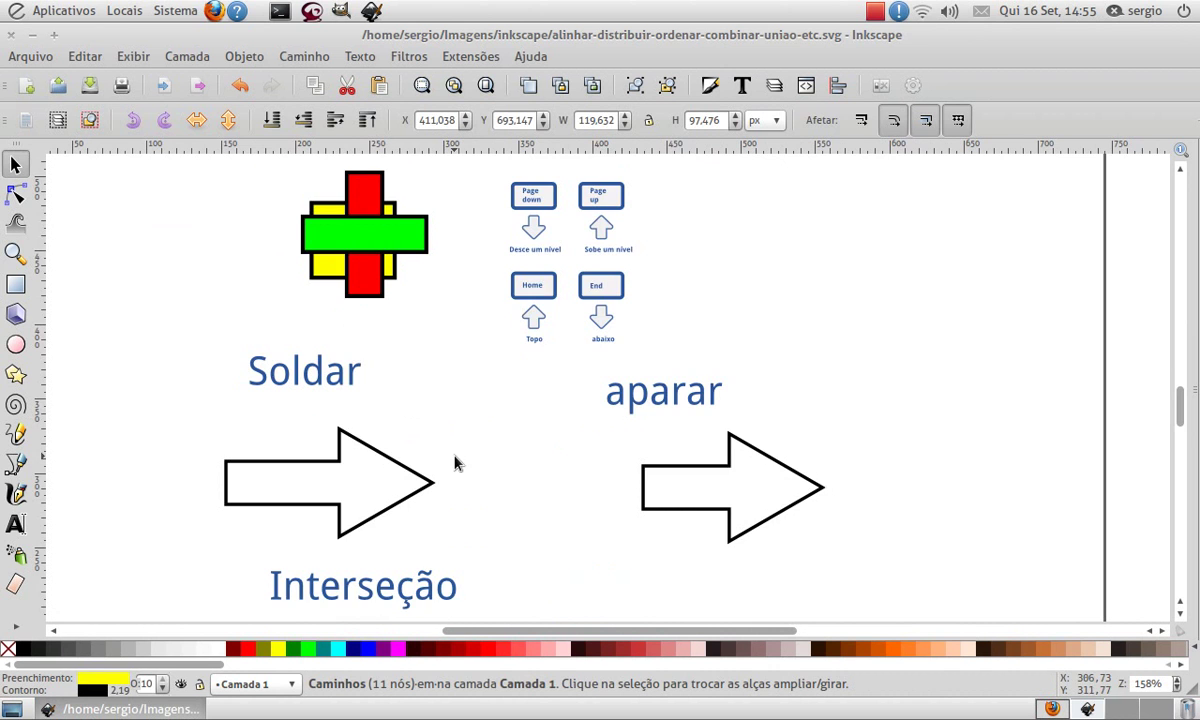
Delete the yellow and red triangles below the "Interseção" heading.
scroll(455, 462, down, 8)
click(396, 449)
click(408, 452)
click(397, 450)
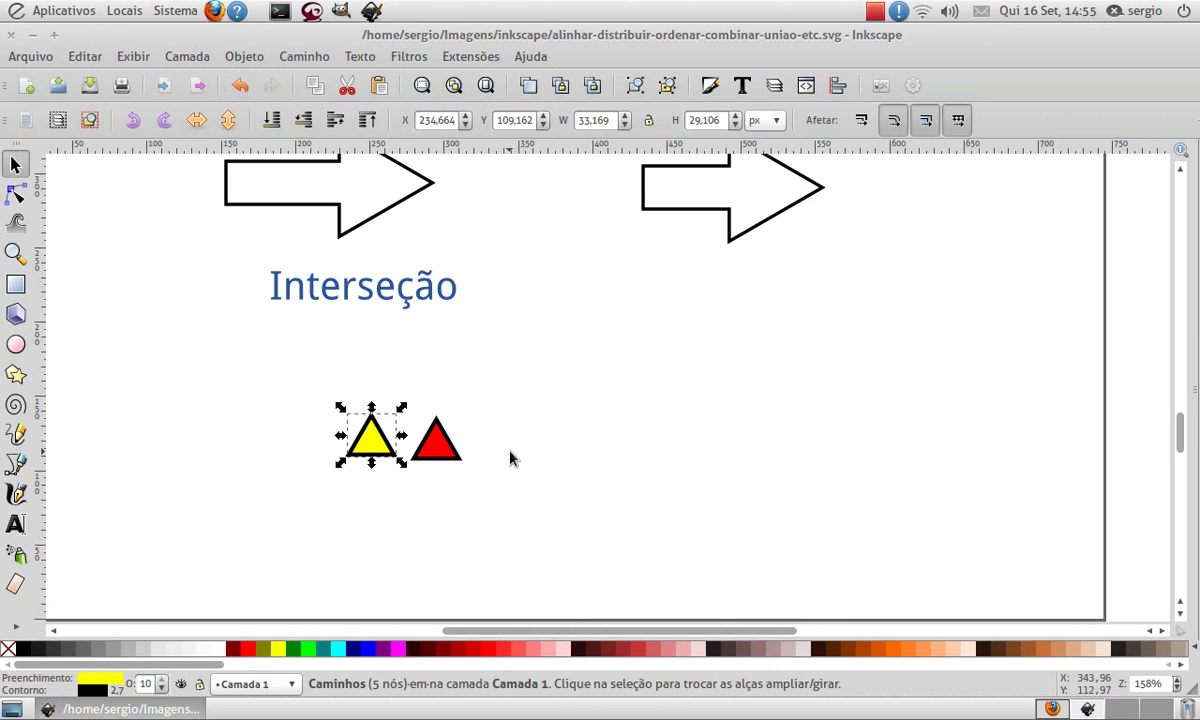
key(Delete)
click(440, 448)
key(Delete)
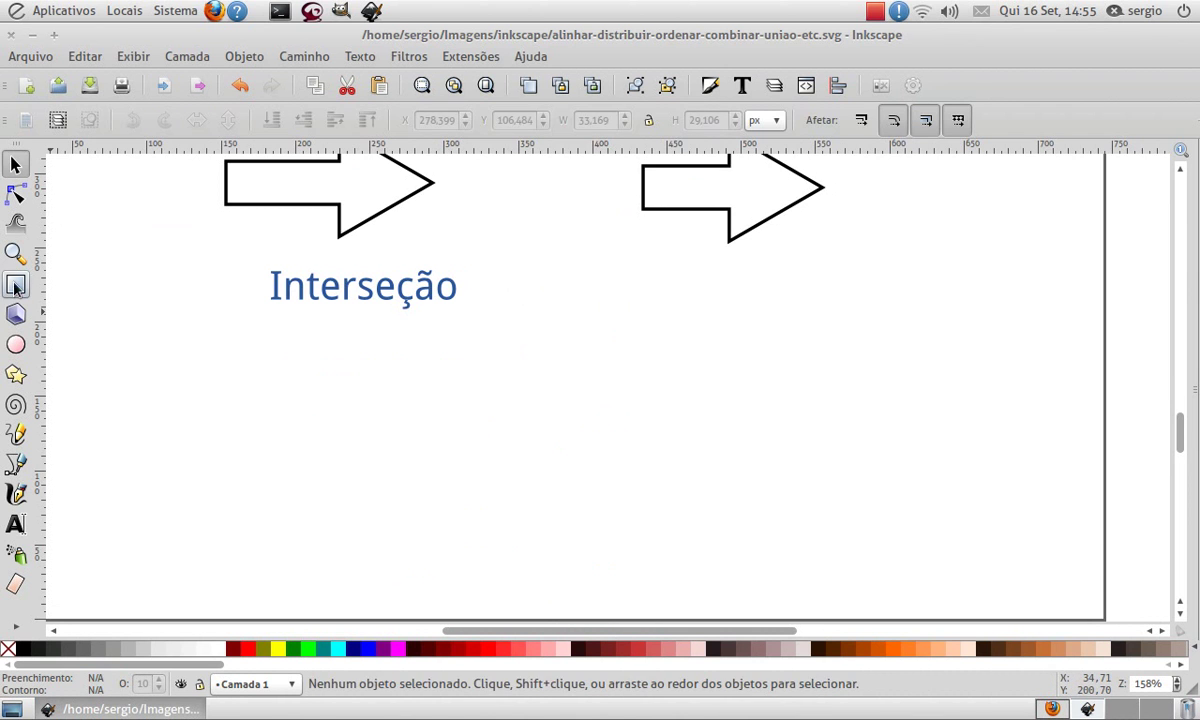
Draw a rectangle about 114 × 115 px below "Interseção" and round its corners to a radius of about 21 px.
click(15, 287)
drag(234, 361, 404, 532)
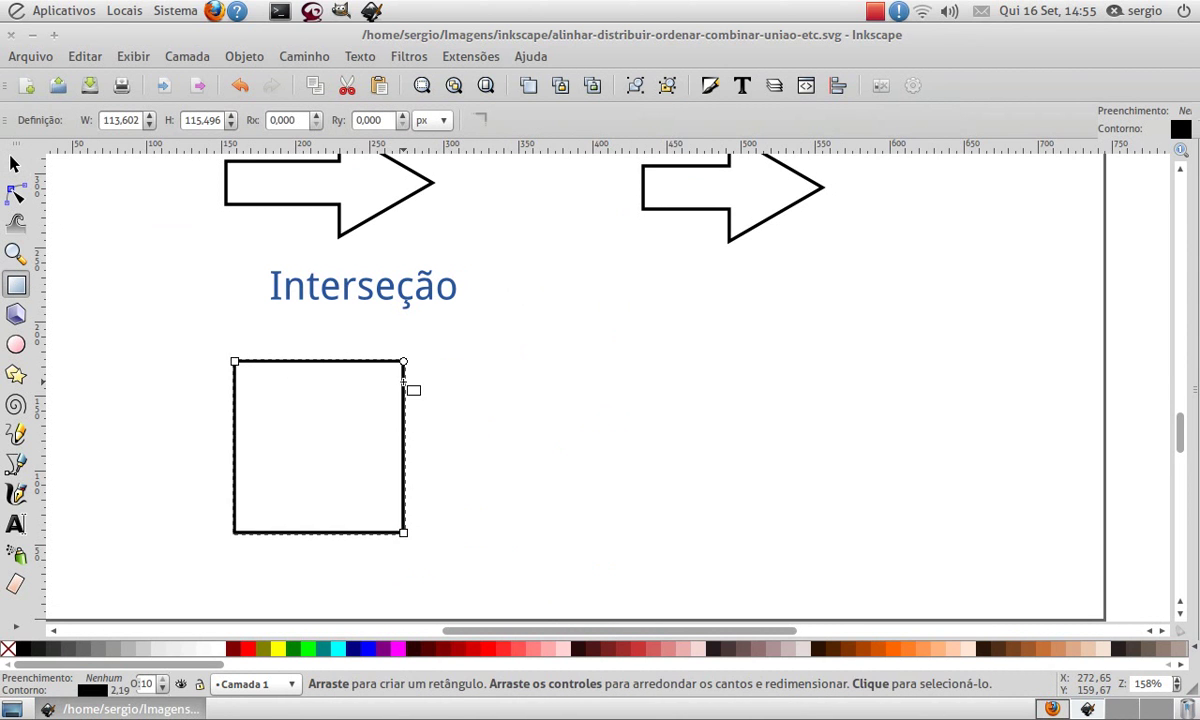
drag(403, 362, 403, 393)
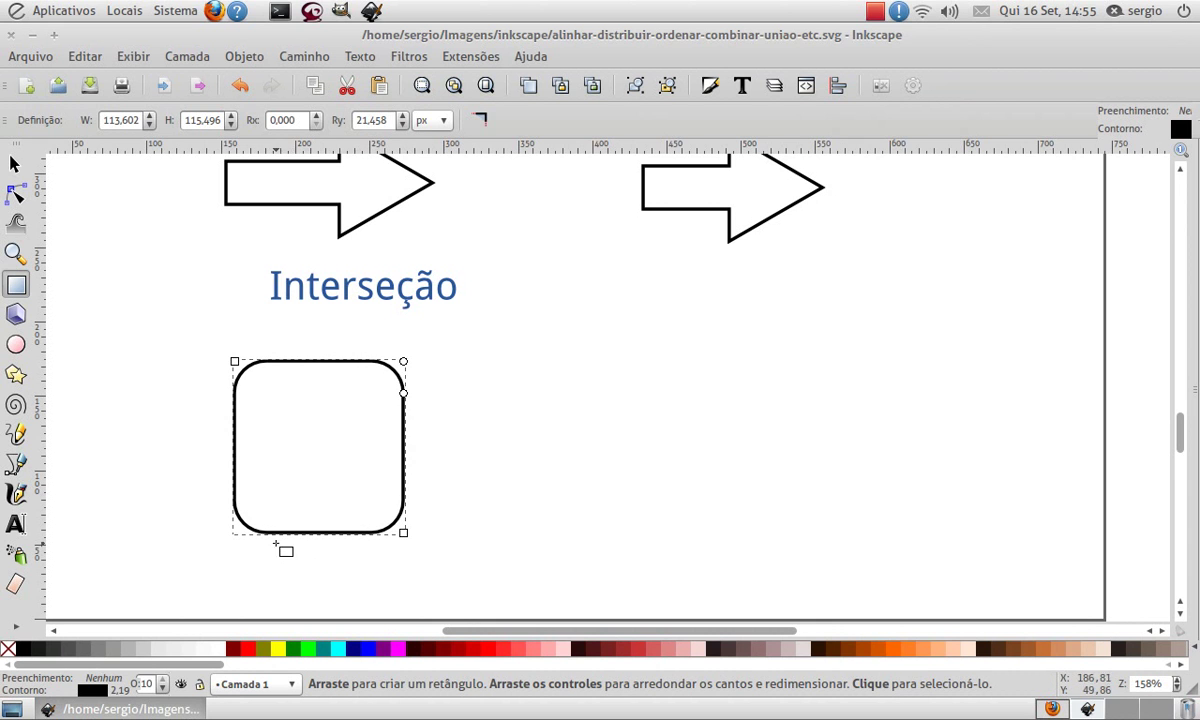
Convert the rounded rectangle to a path and bend its top edge inward into a shallow dip.
click(15, 163)
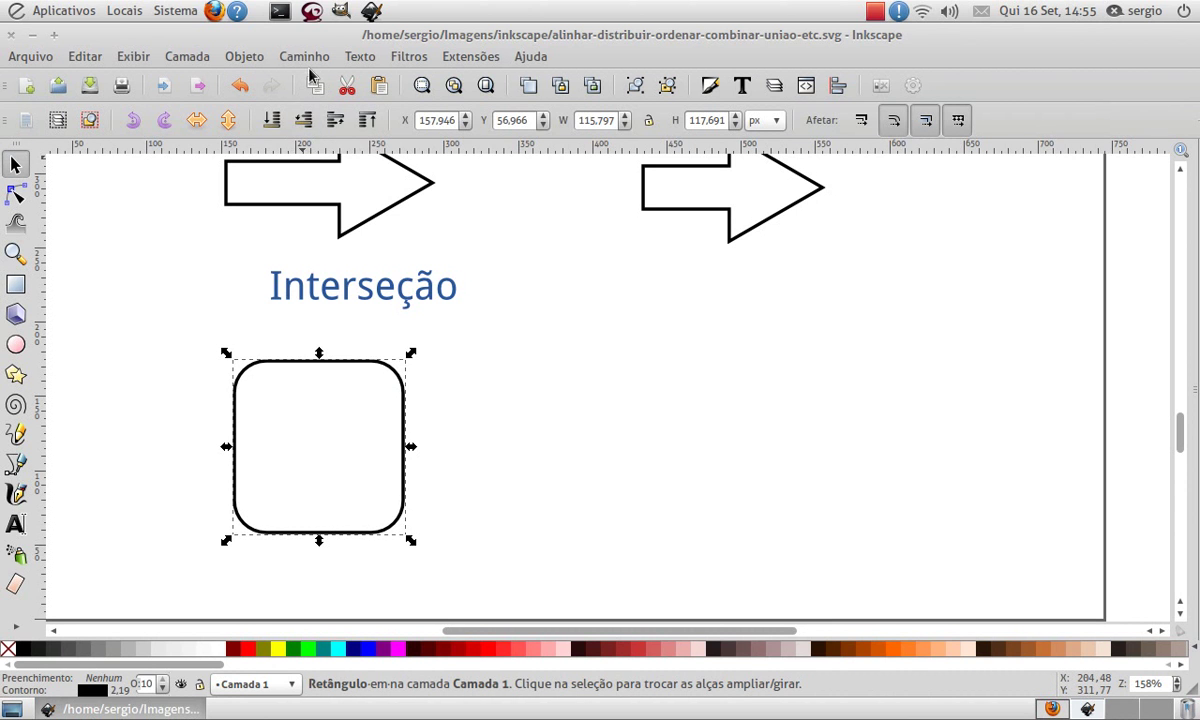
click(304, 57)
click(329, 83)
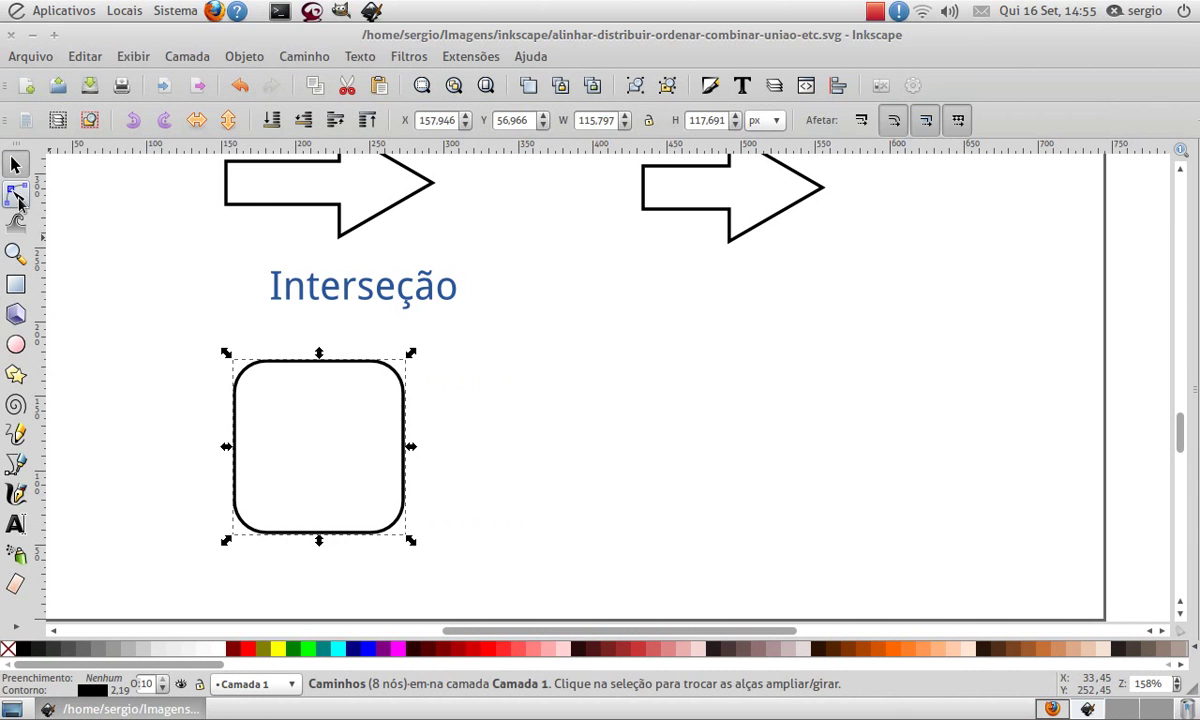
click(16, 195)
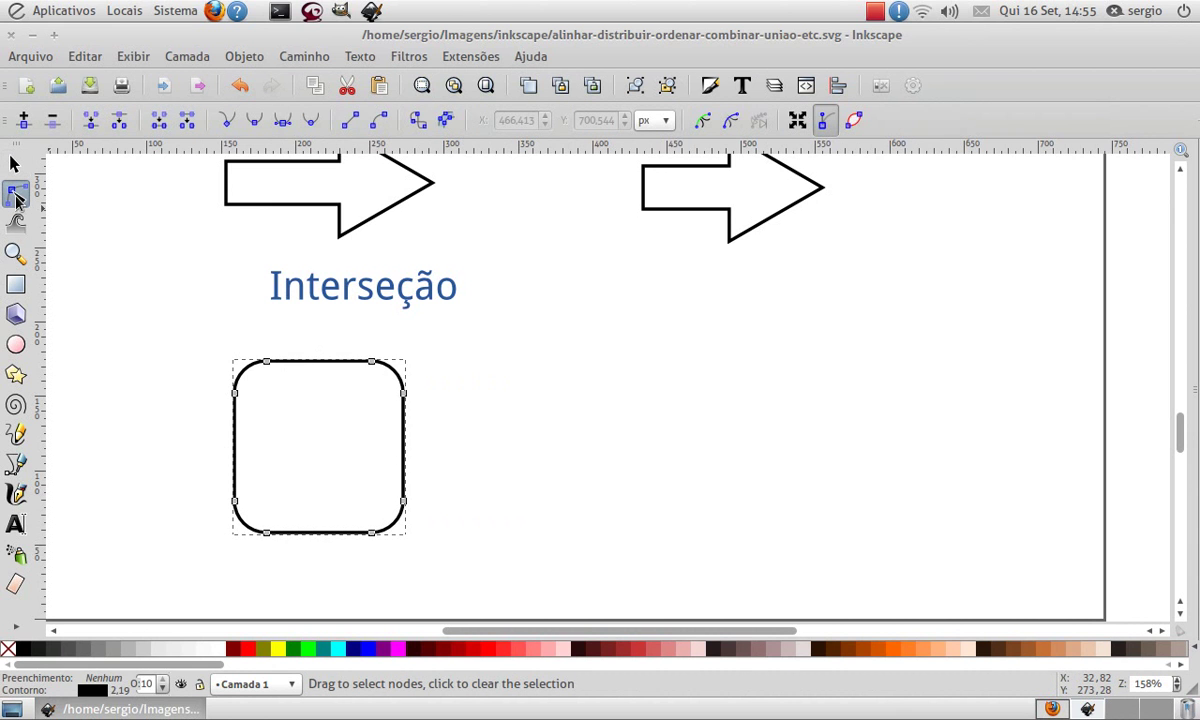
mouse_move(320, 363)
mouse_down()
mouse_move(333, 398)
mouse_move(324, 378)
mouse_up()
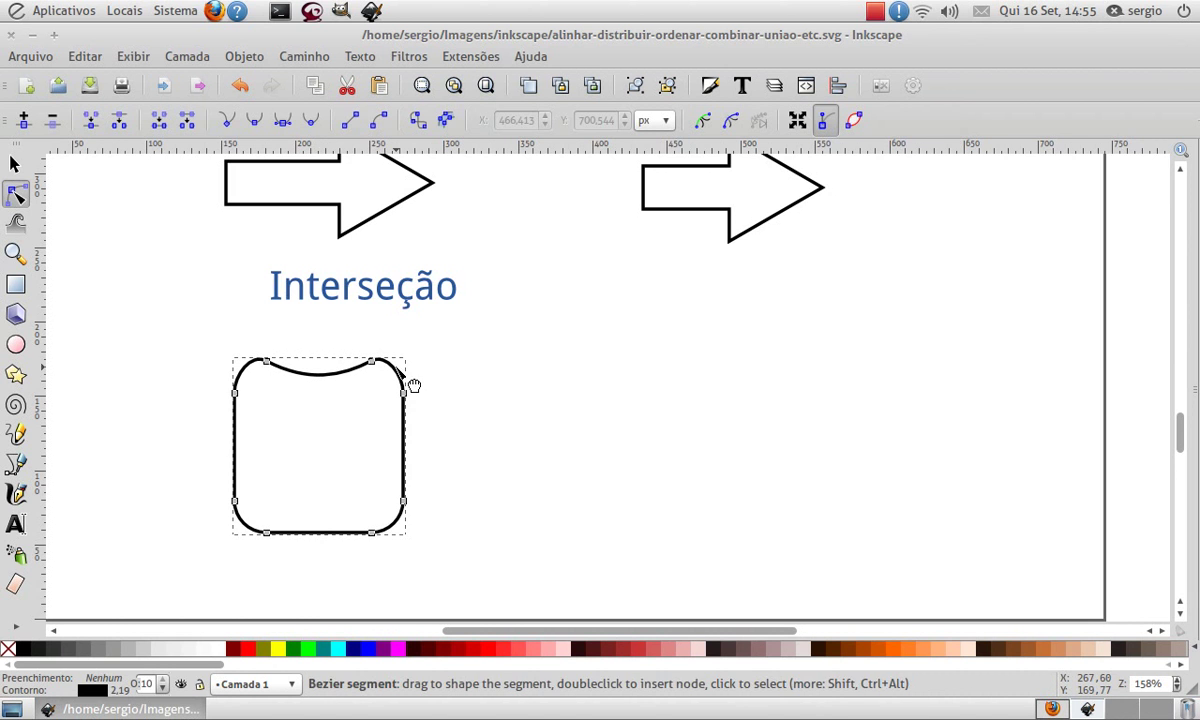
Reshape the dip's curve by adjusting the inner handle of the node at its right end.
scroll(400, 378, up, 1)
click(368, 362)
scroll(372, 355, up, 2)
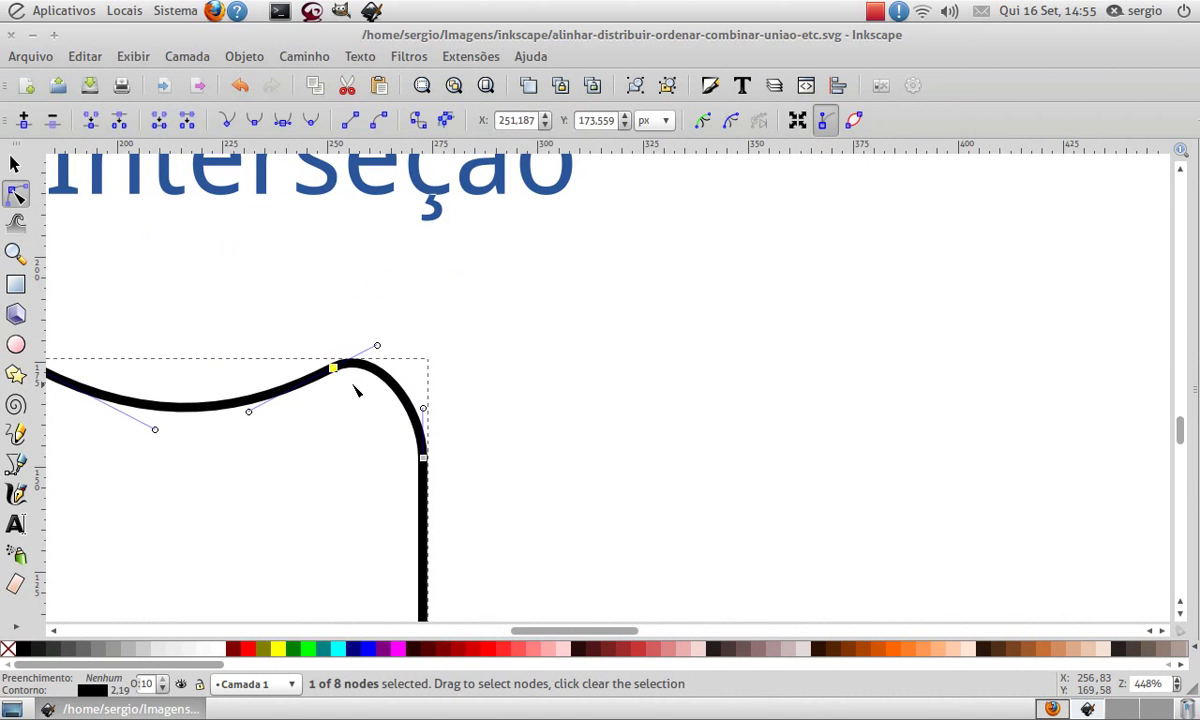
mouse_move(249, 411)
mouse_down()
mouse_move(276, 313)
mouse_move(261, 359)
mouse_move(262, 314)
mouse_move(264, 416)
mouse_up()
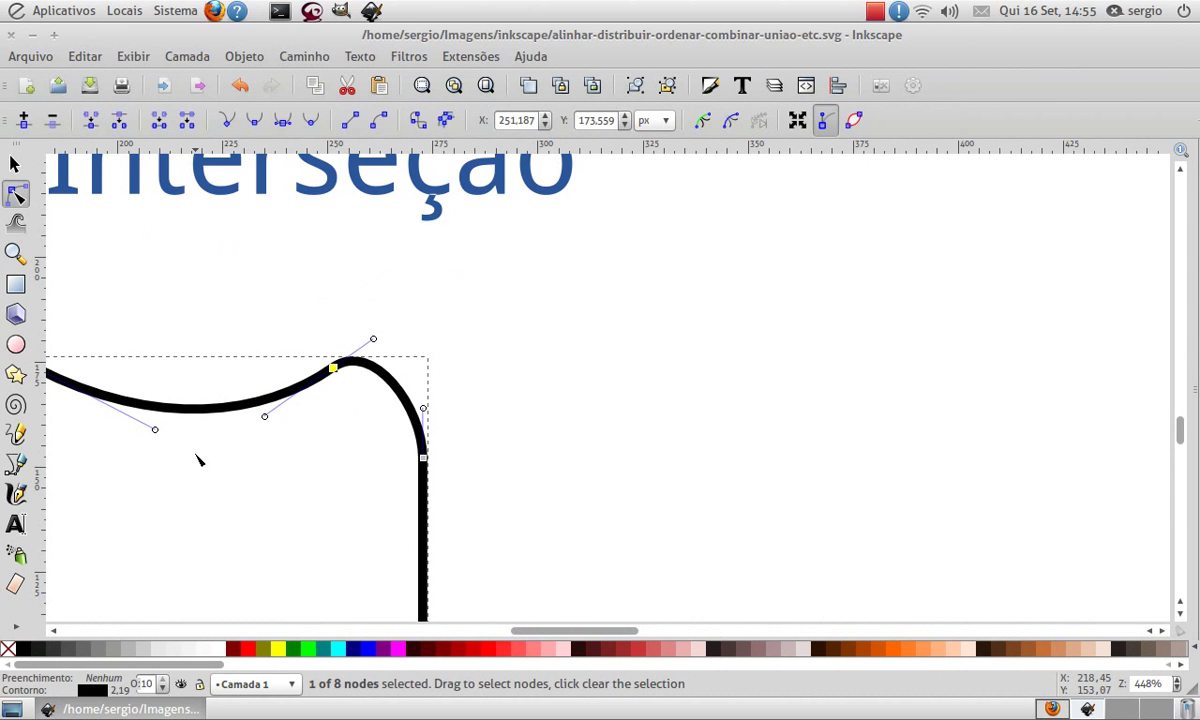
Draw a closed, three-sided path about 96 px wide with the Bezier tool to the right of the rounded shape.
click(16, 466)
click(590, 371)
click(990, 379)
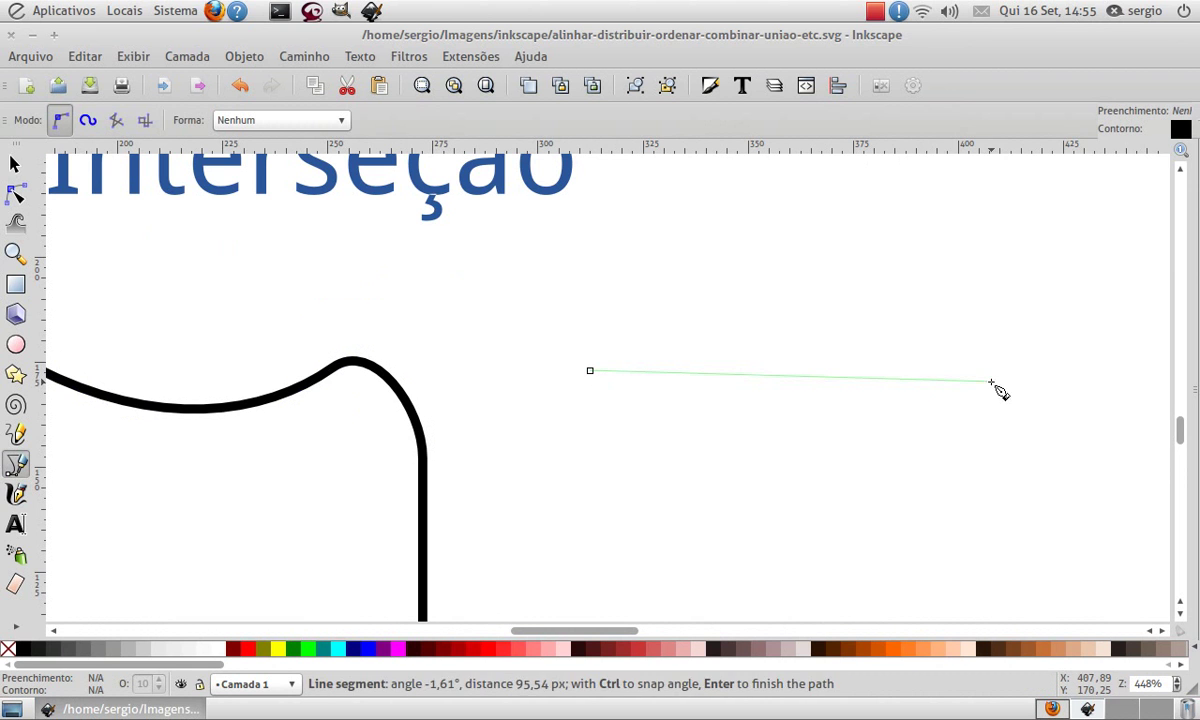
click(952, 261)
click(591, 372)
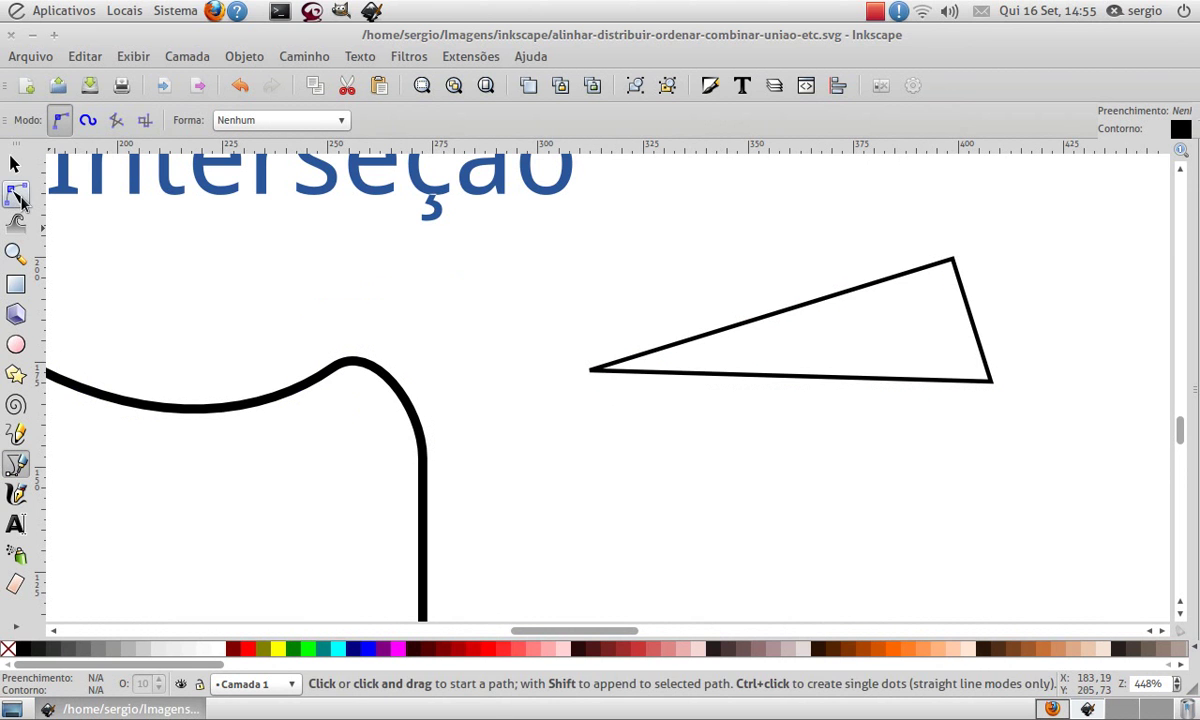
Bend the long upper edge of the triangle outward into a smooth arc by reshaping the segment and its handles.
click(20, 199)
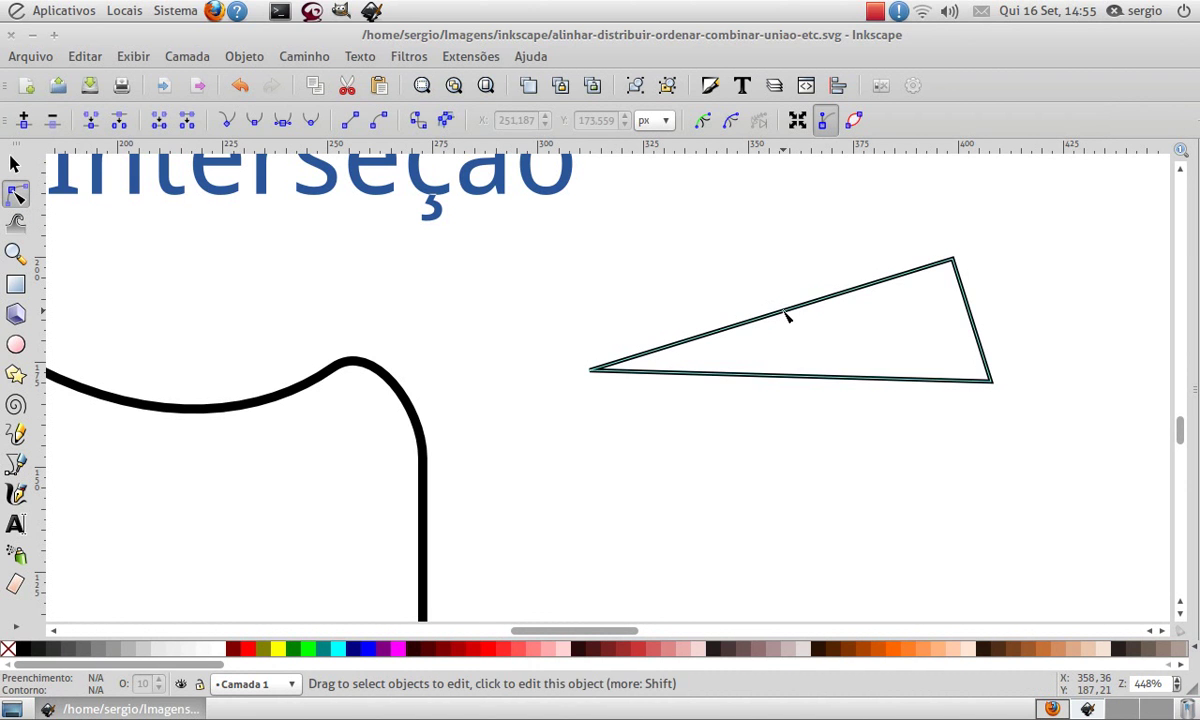
click(593, 369)
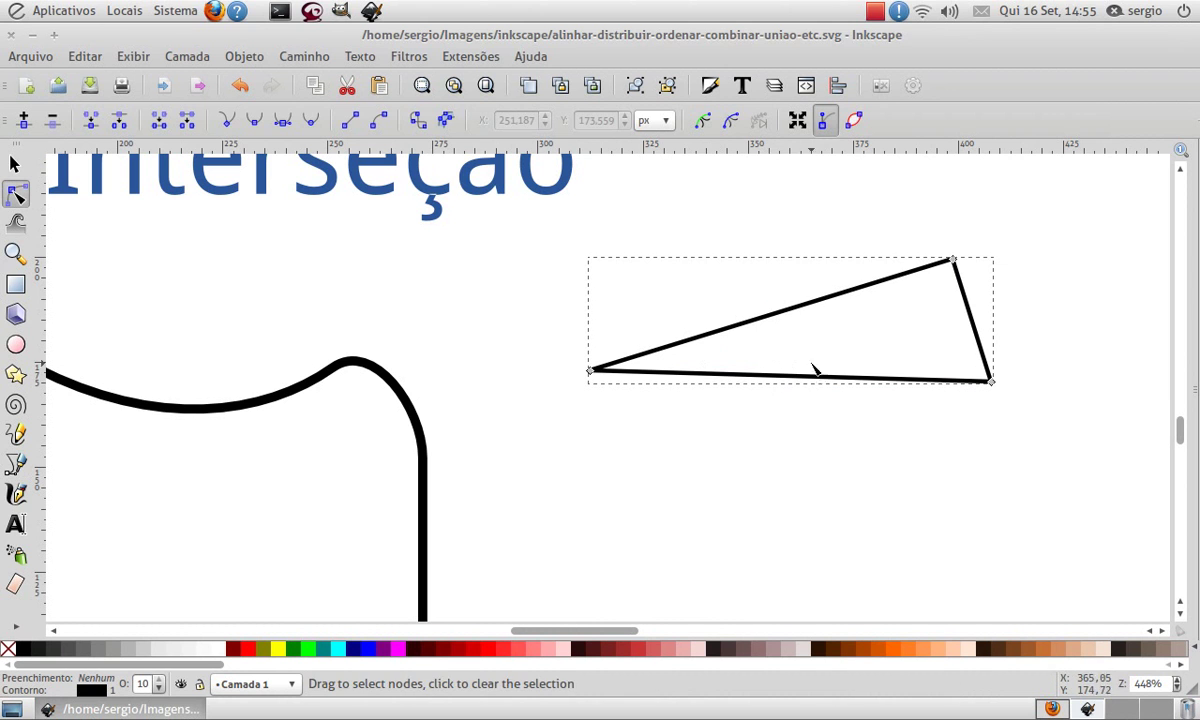
drag(818, 324, 800, 272)
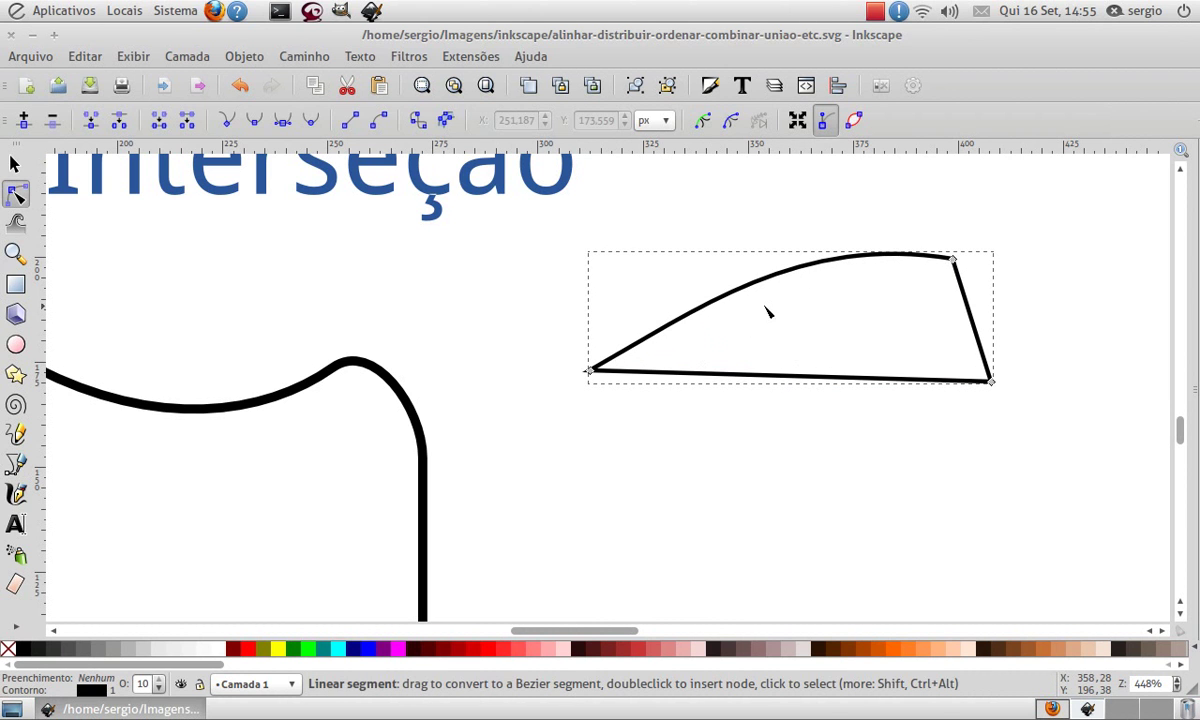
click(948, 259)
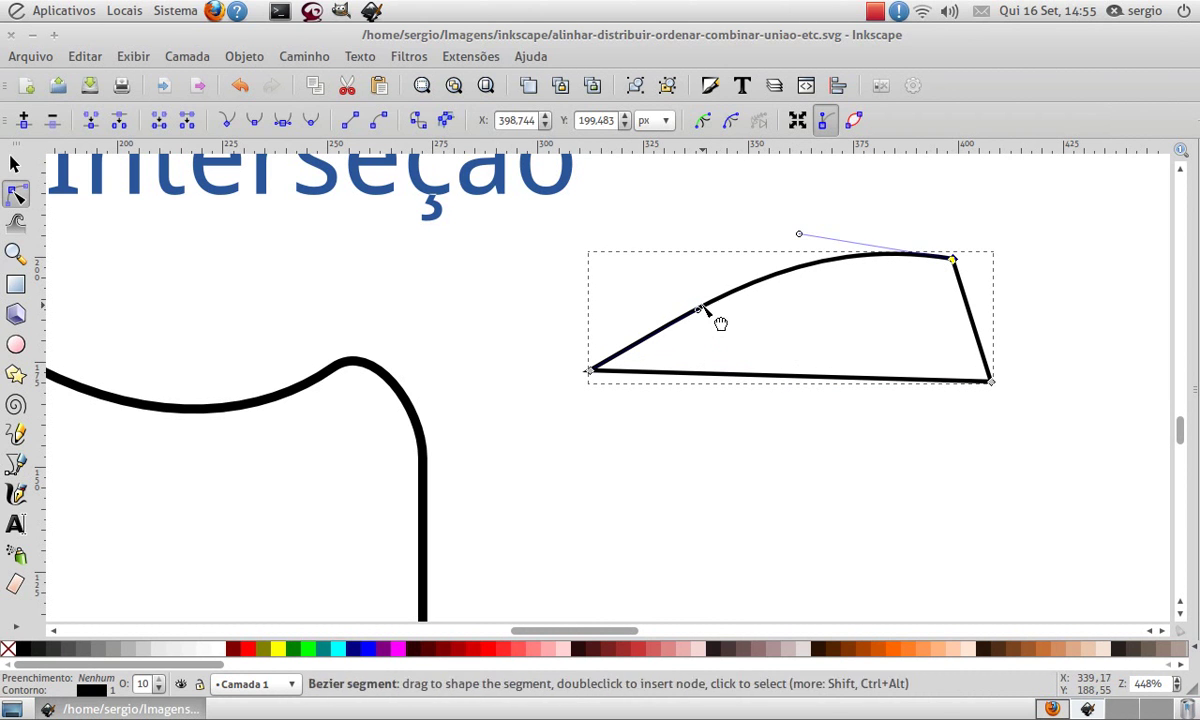
mouse_move(703, 314)
mouse_down()
mouse_move(694, 297)
mouse_move(706, 318)
mouse_up()
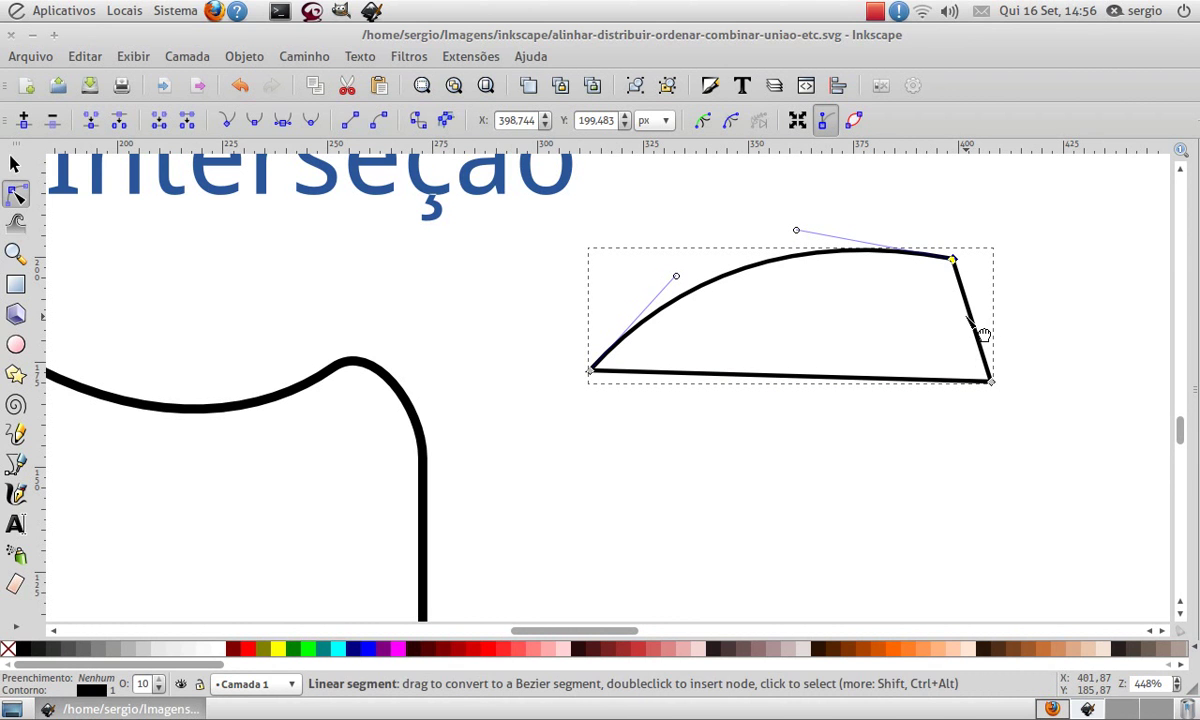
Convert the triangle's short right edge to a curve and pull both of its handles to form an S-bend.
drag(935, 228, 1024, 396)
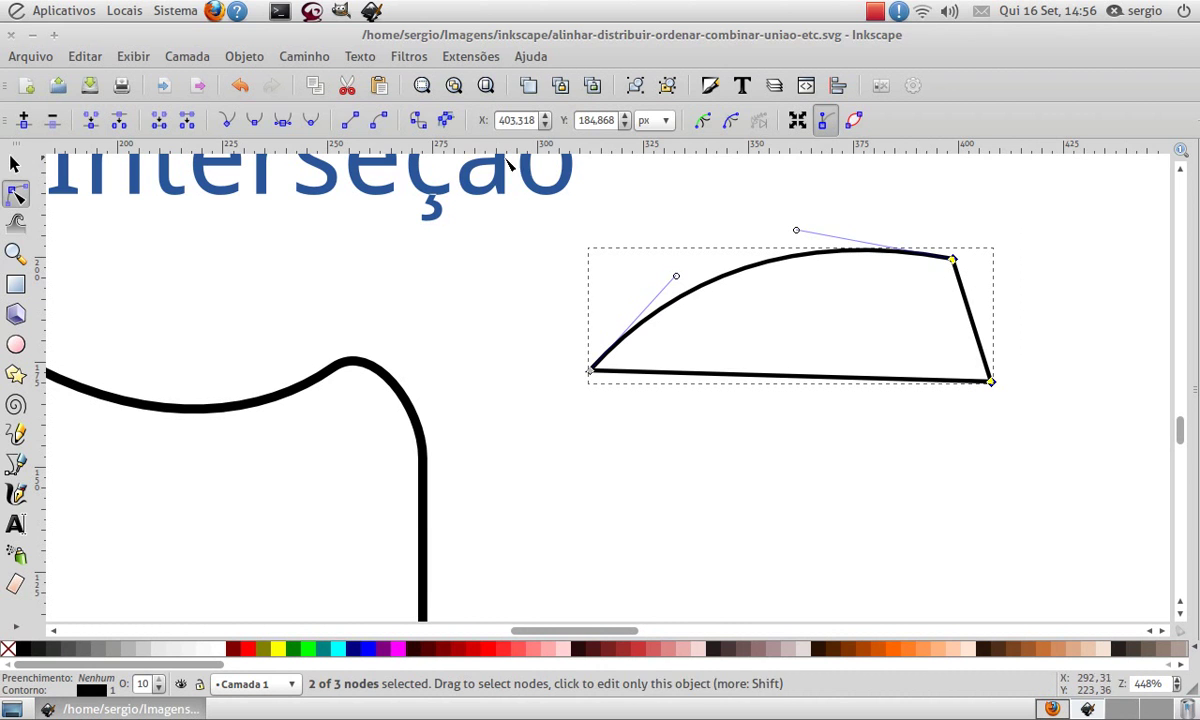
click(383, 122)
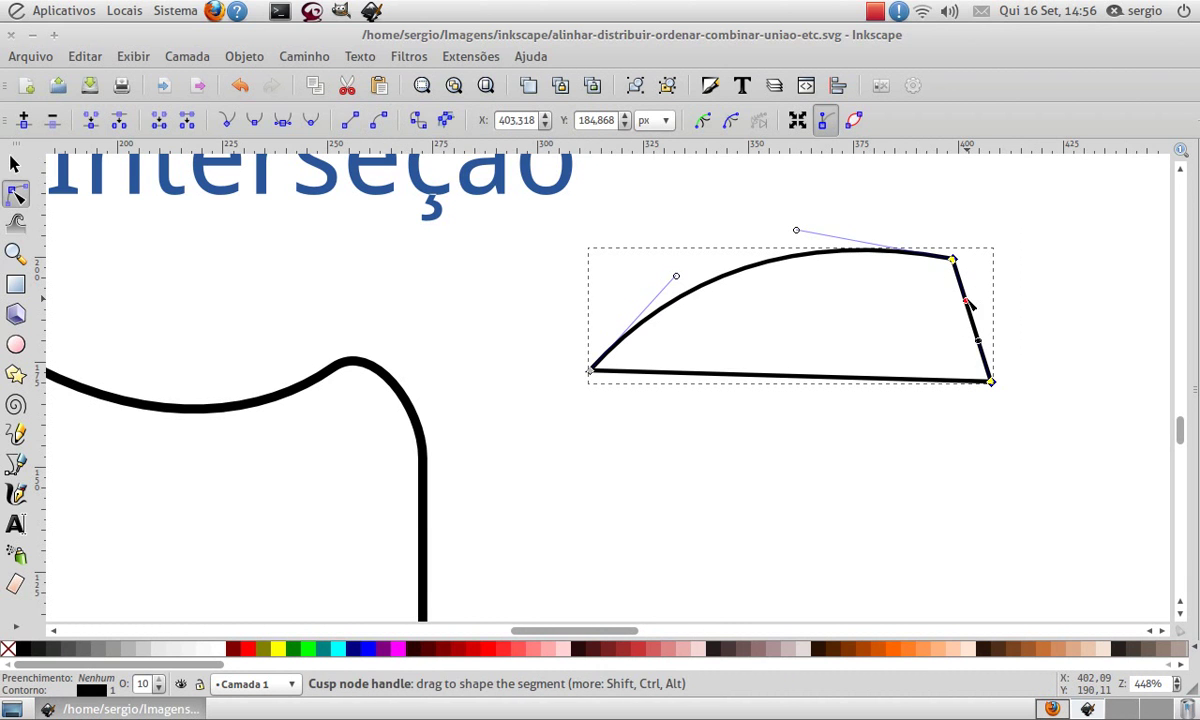
drag(970, 300, 1018, 261)
drag(975, 342, 878, 320)
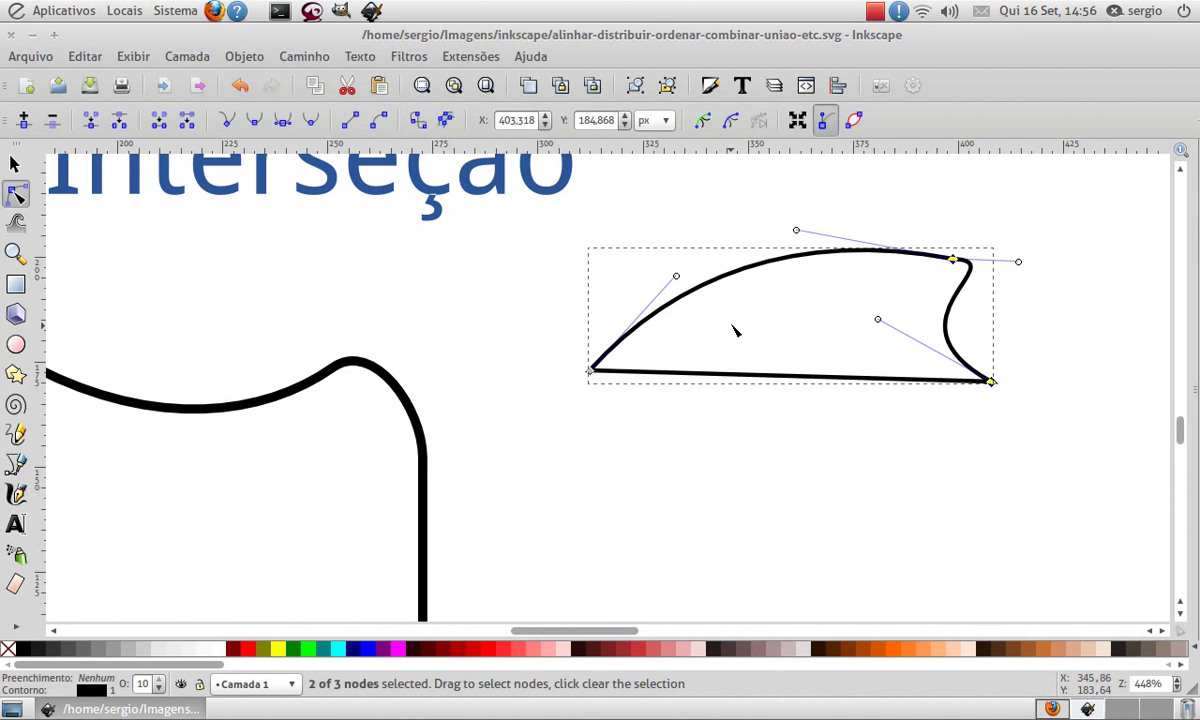
Move the triangle's upper-right node to about X 366, Y 202 px and swing its right handle up nearly level.
click(735, 330)
click(951, 303)
click(955, 262)
drag(955, 262, 829, 324)
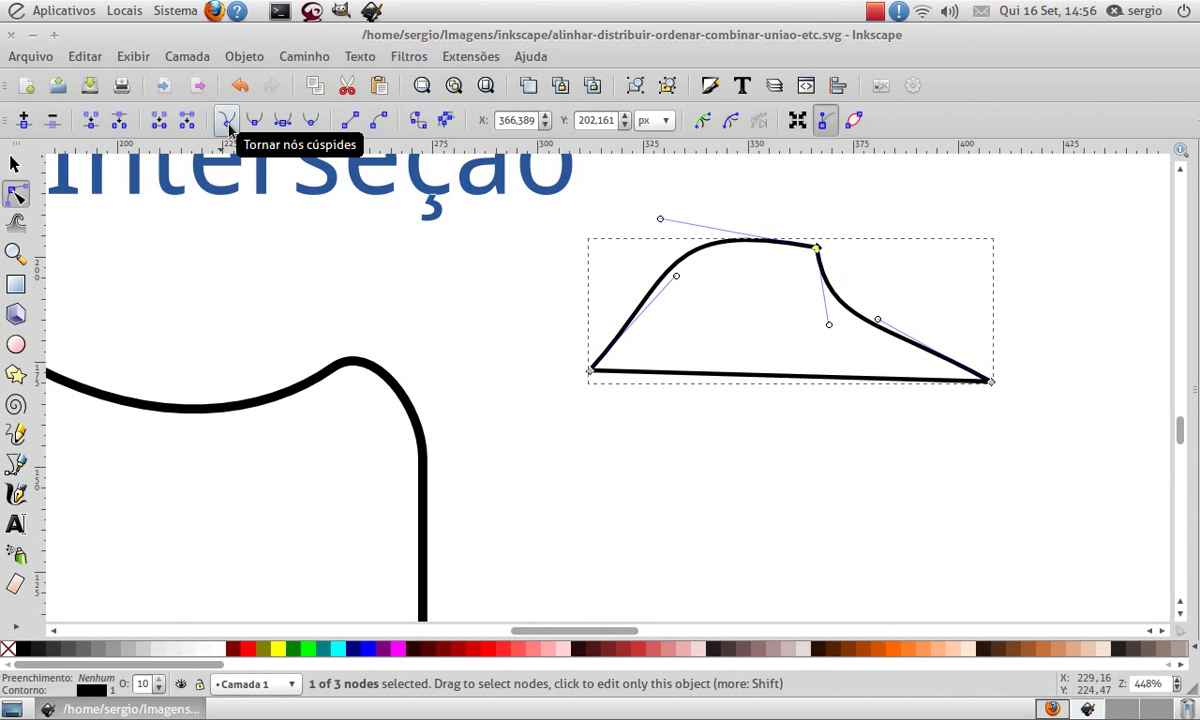
drag(833, 331, 873, 244)
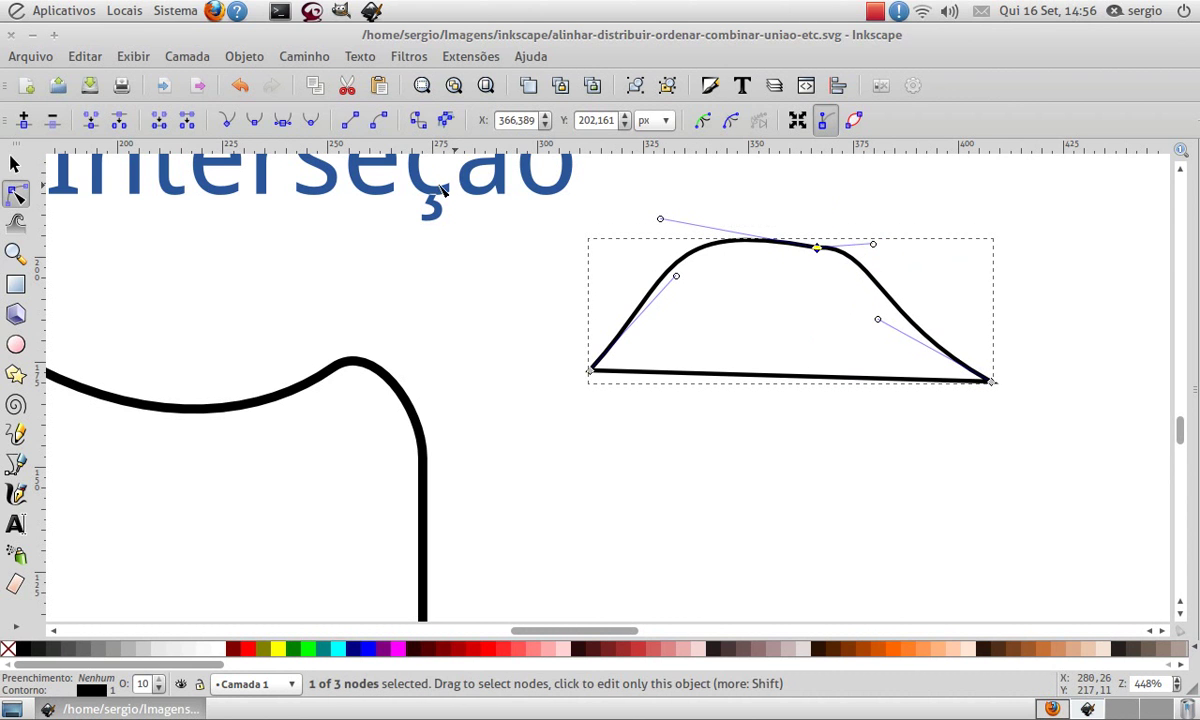
Make the triangle's top node smooth and then symmetric, rotating its paired handles to demonstrate each node type.
click(255, 124)
mouse_move(872, 255)
mouse_down()
mouse_move(826, 316)
mouse_move(863, 280)
mouse_move(962, 276)
mouse_move(887, 251)
mouse_move(855, 270)
mouse_move(870, 297)
mouse_move(833, 279)
mouse_move(881, 272)
mouse_move(903, 245)
mouse_move(863, 276)
mouse_move(877, 250)
mouse_up()
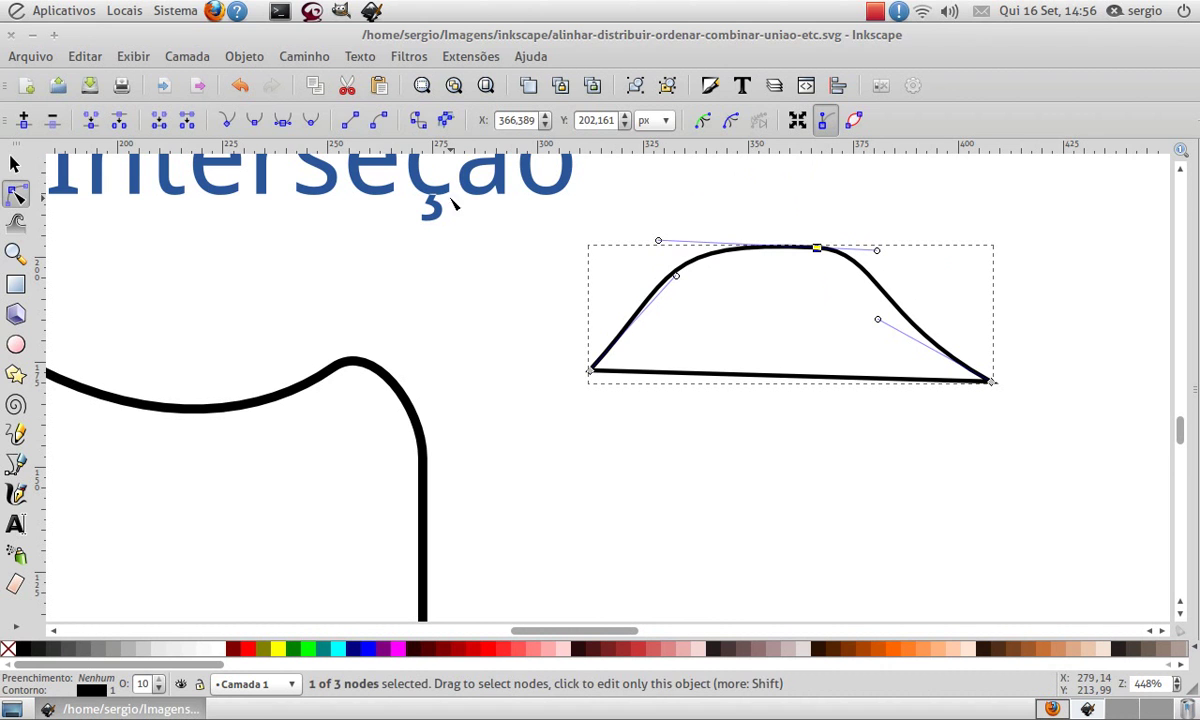
click(284, 122)
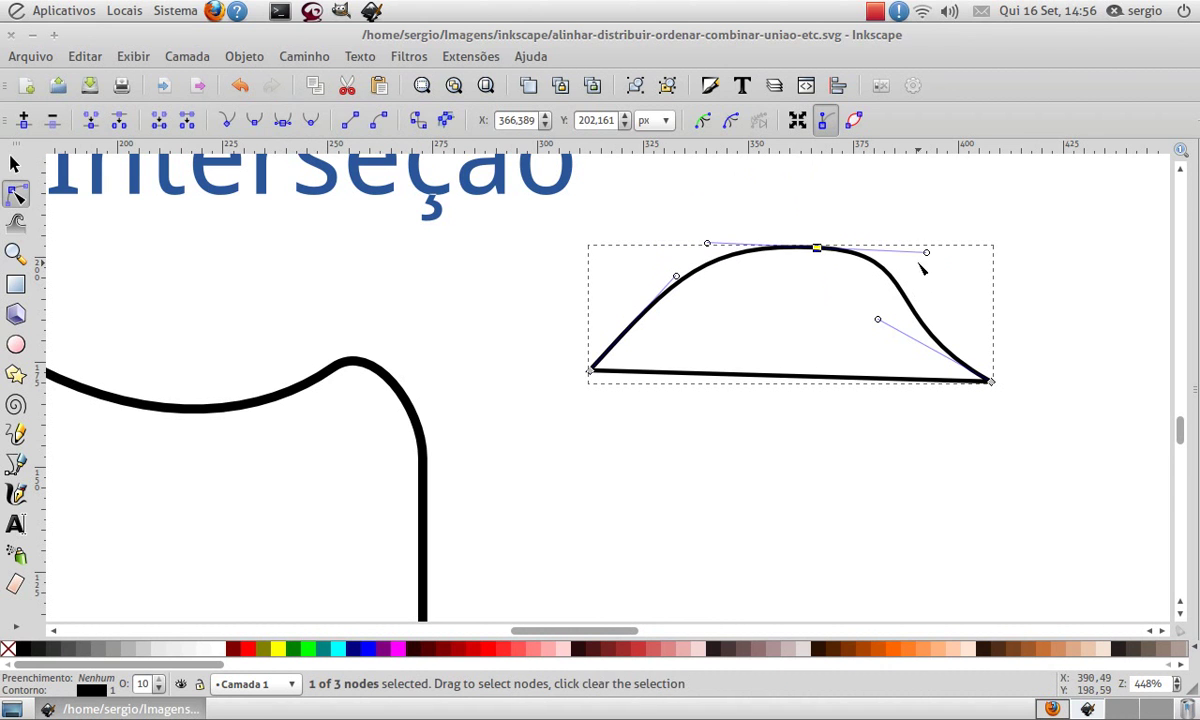
drag(901, 233, 852, 237)
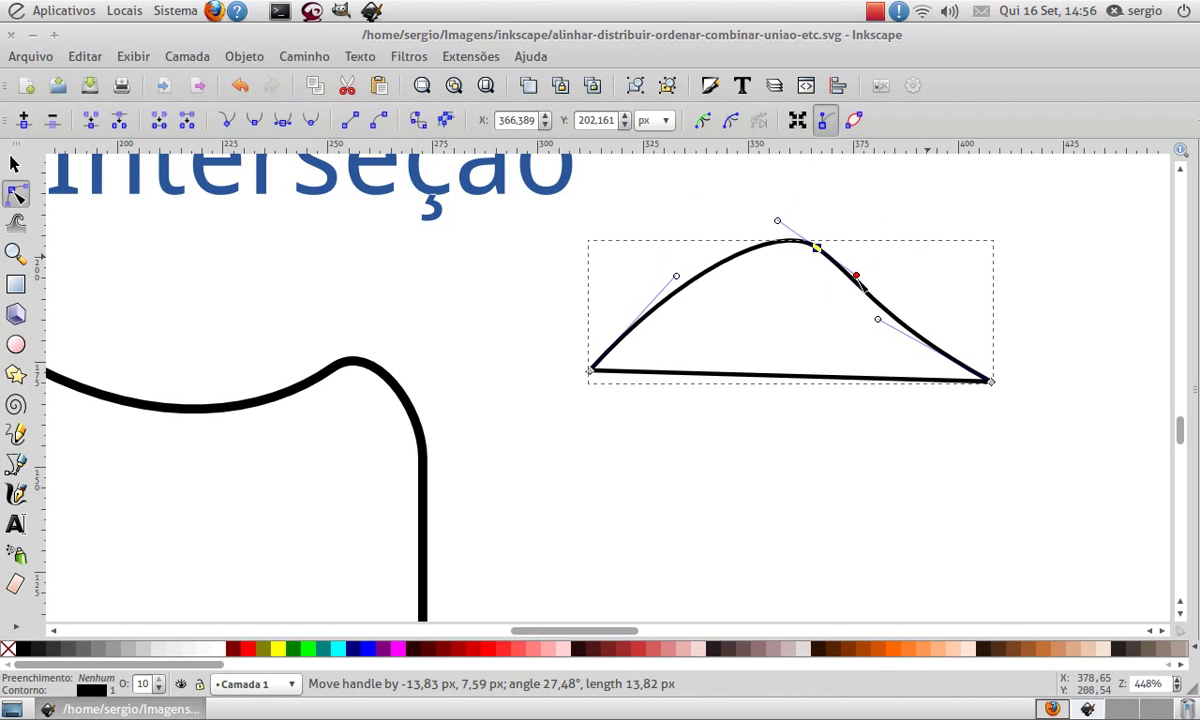
drag(952, 224, 871, 282)
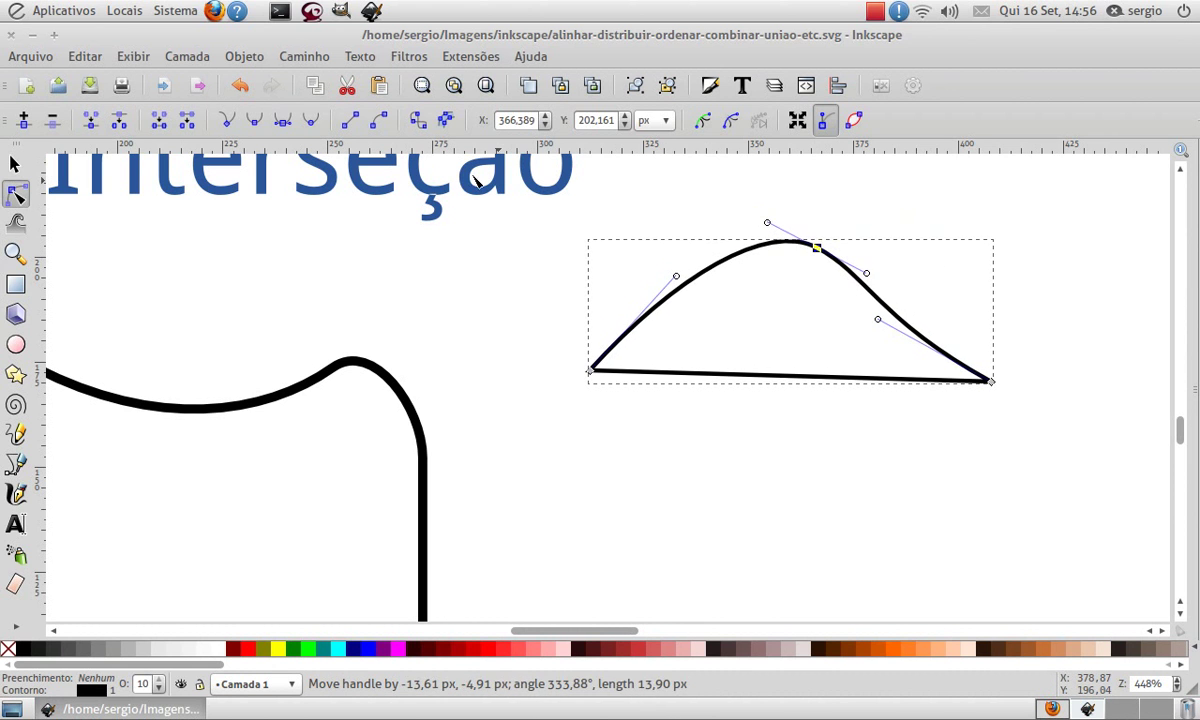
Make the top node auto-smooth, pull its right handle to just above the node, and deselect the node.
click(312, 121)
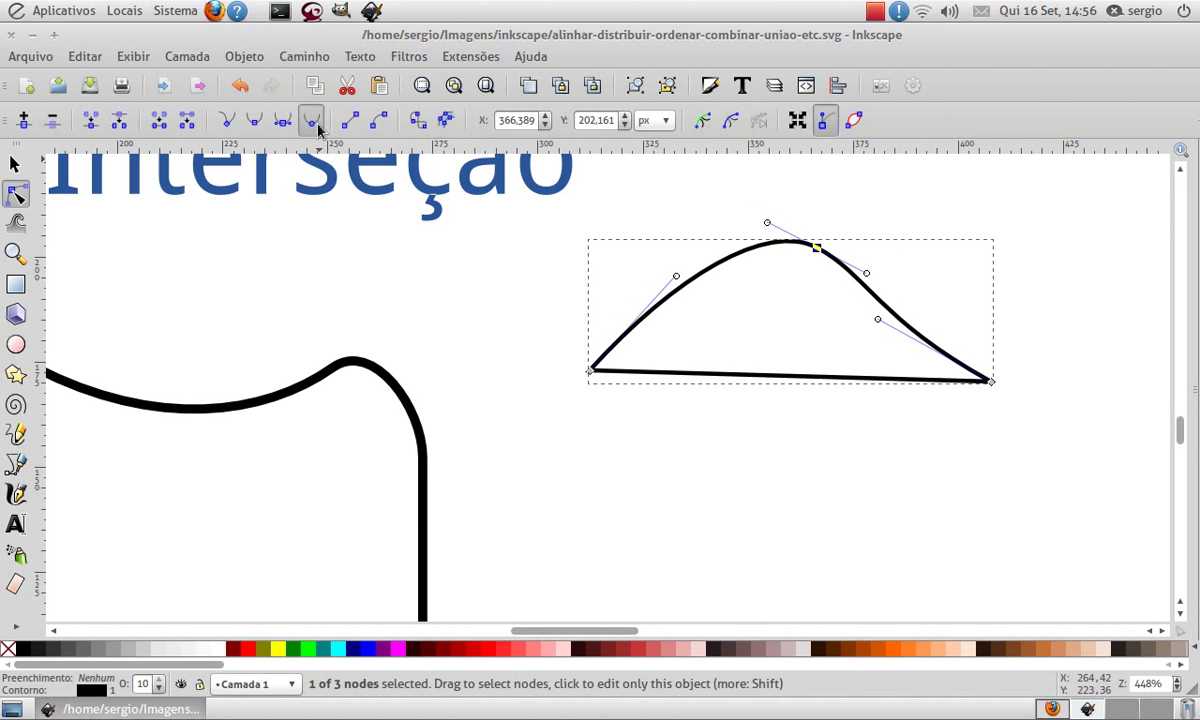
drag(893, 250, 816, 236)
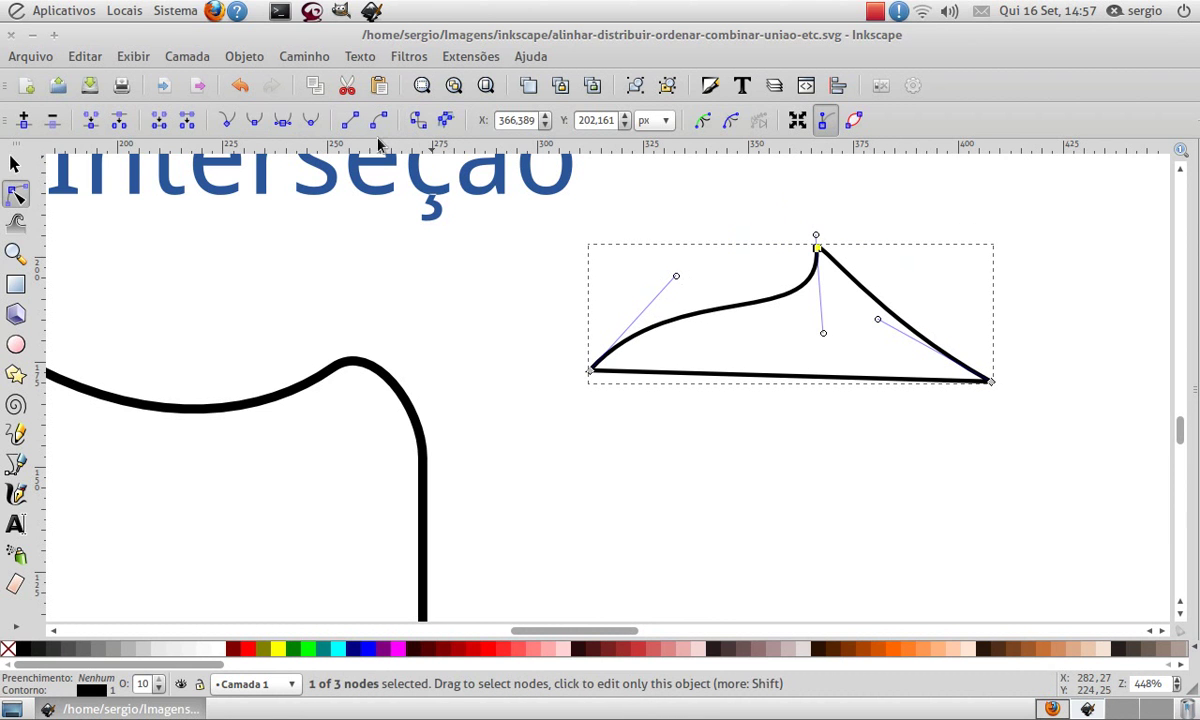
click(604, 261)
click(767, 312)
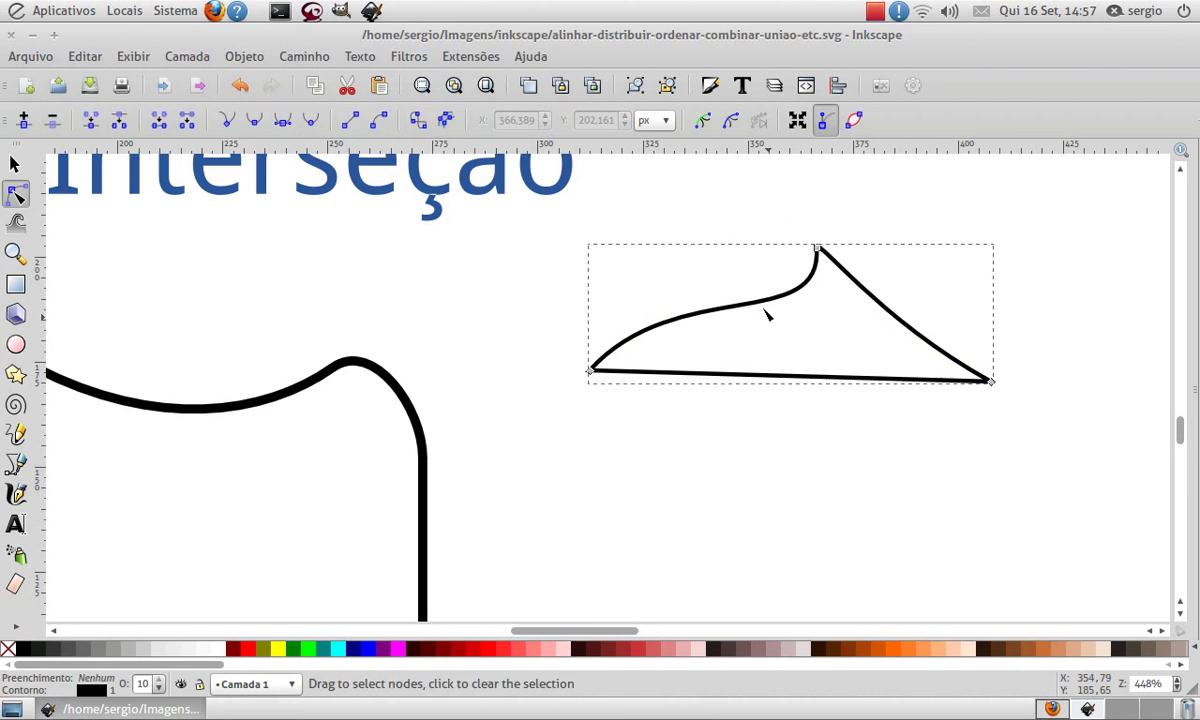
Straighten the triangle's left edge, convert it back to a curve, and bulge it outward from the top node.
drag(563, 229, 838, 407)
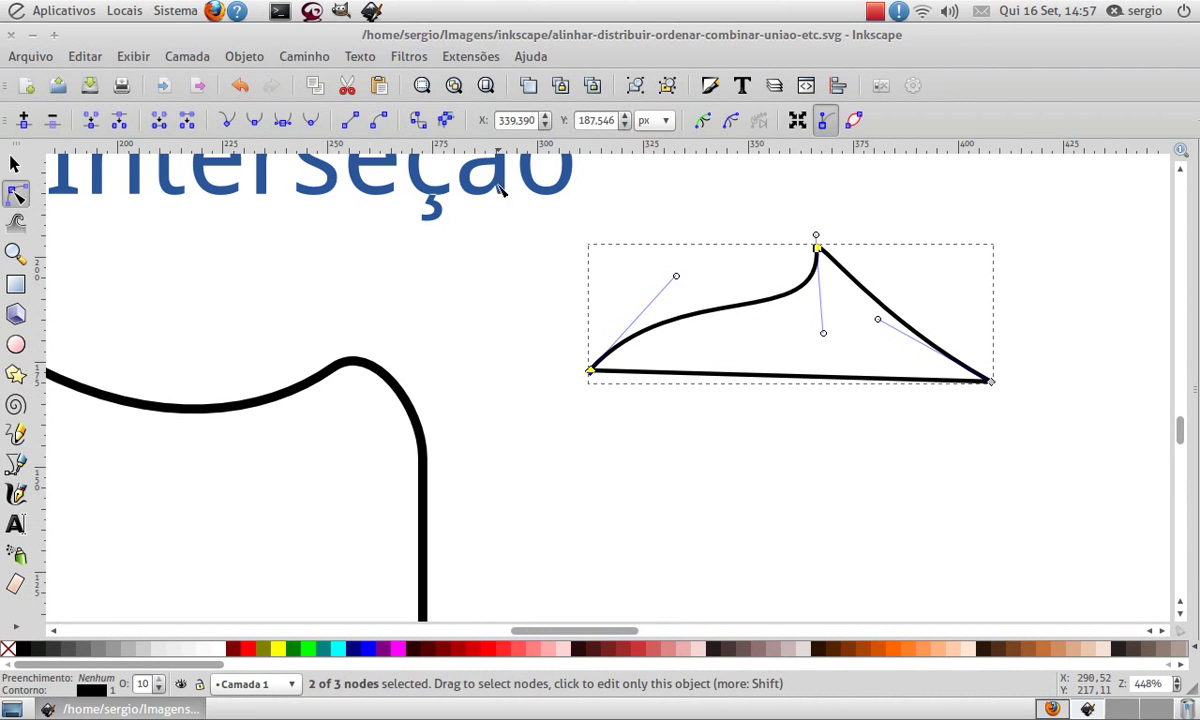
click(351, 121)
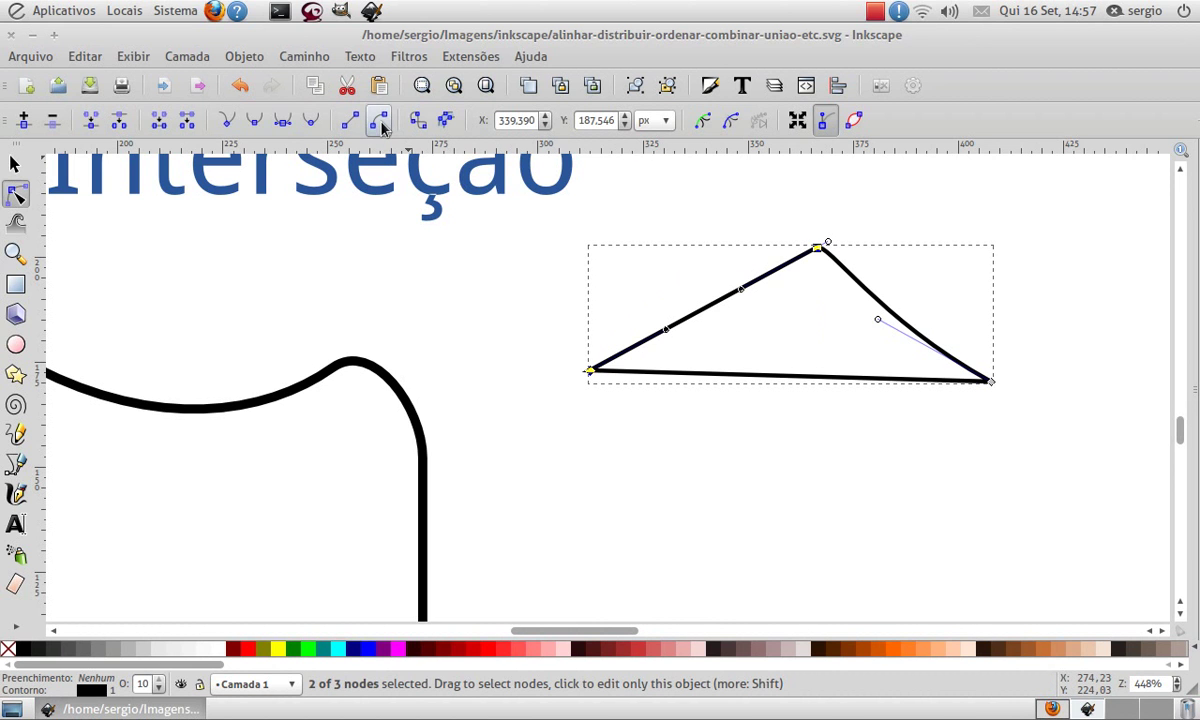
drag(741, 289, 697, 241)
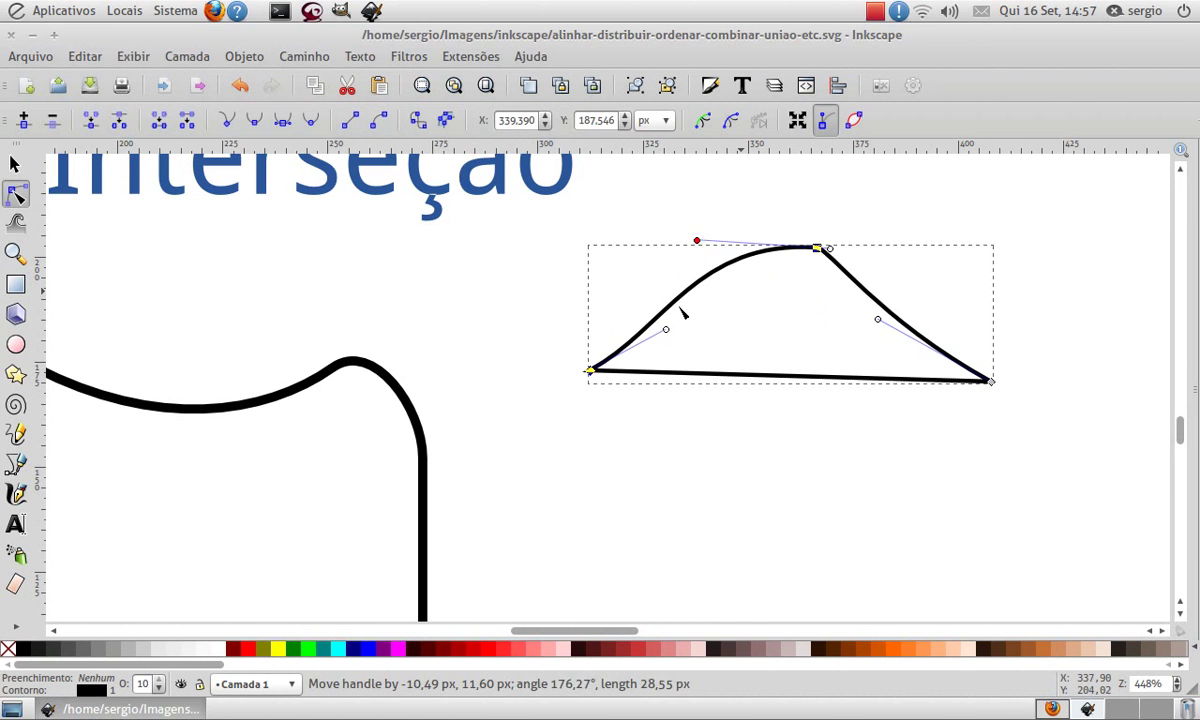
click(702, 343)
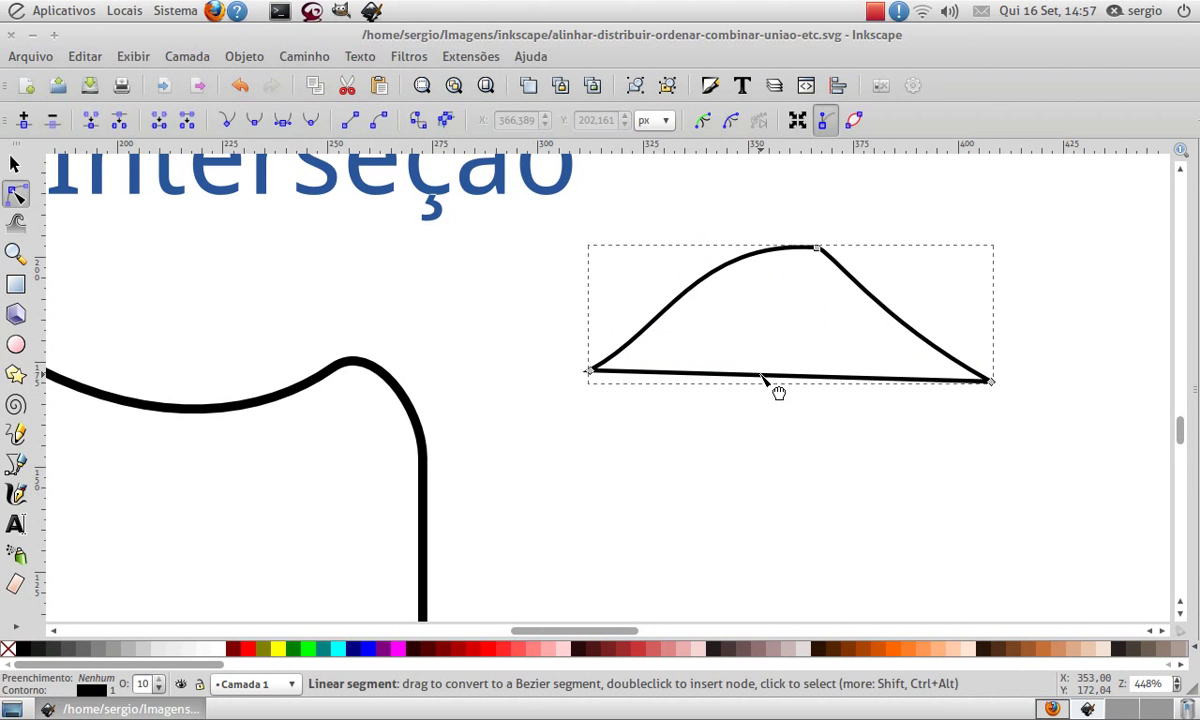
Insert a node midway along the bottom edge, move it down to about Y 155 px, and select it with the left node.
double_click(762, 377)
drag(762, 378, 755, 443)
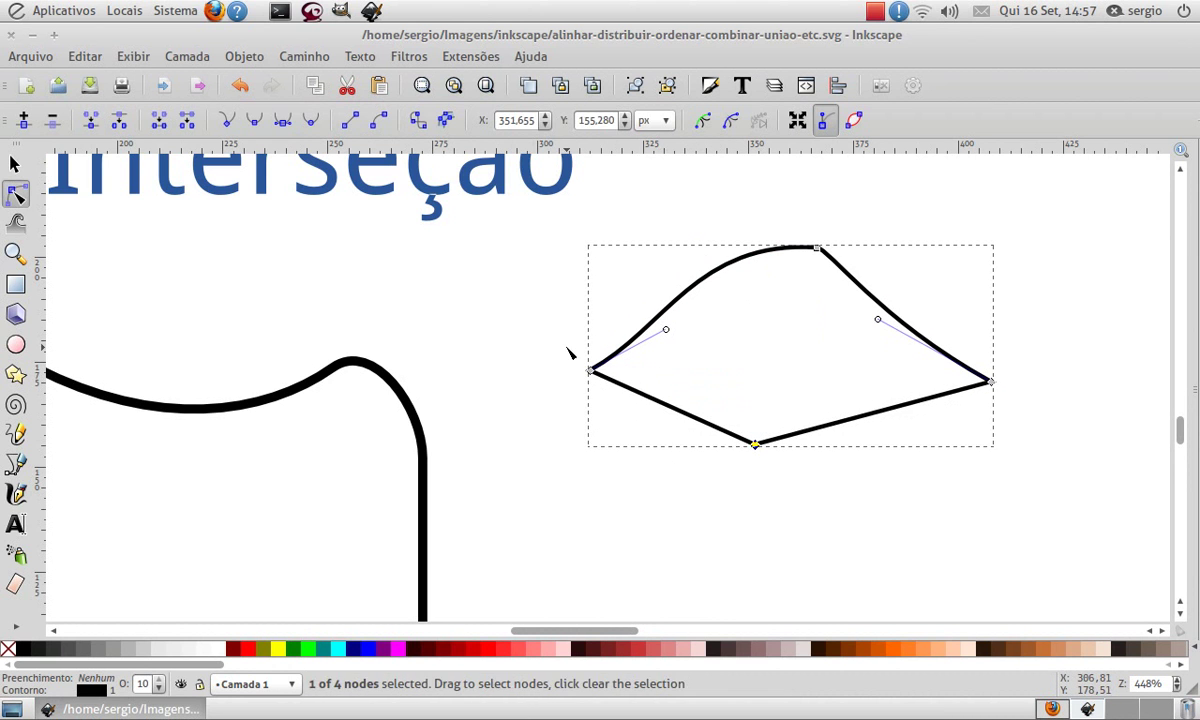
drag(560, 345, 760, 478)
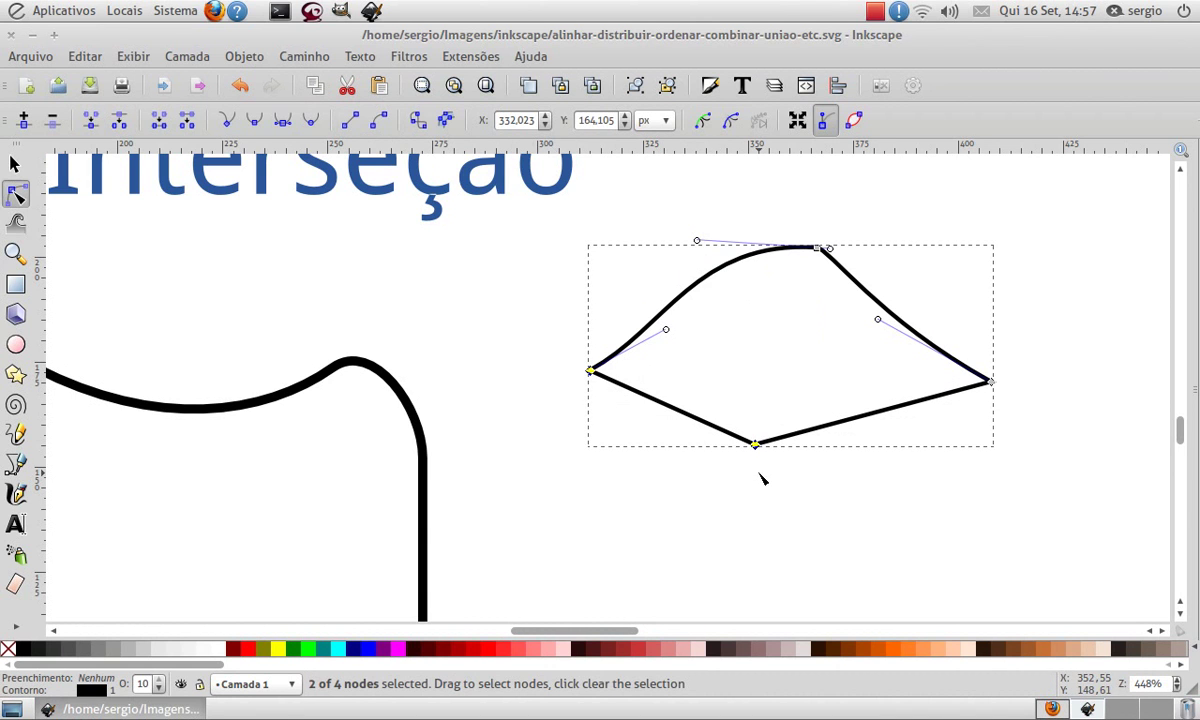
Insert a node midway along the lower-left segment, move it to about X 325.6, Y 150 px, and deselect the shape.
click(26, 127)
click(675, 414)
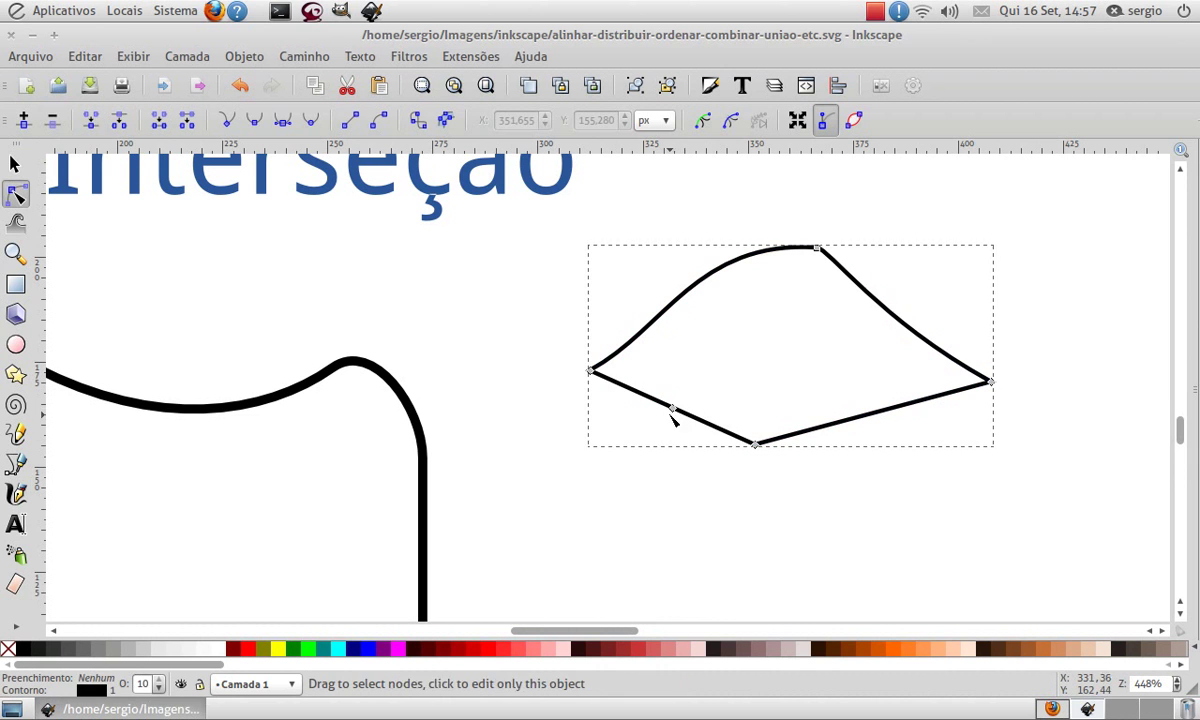
double_click(673, 407)
drag(673, 407, 645, 467)
click(651, 335)
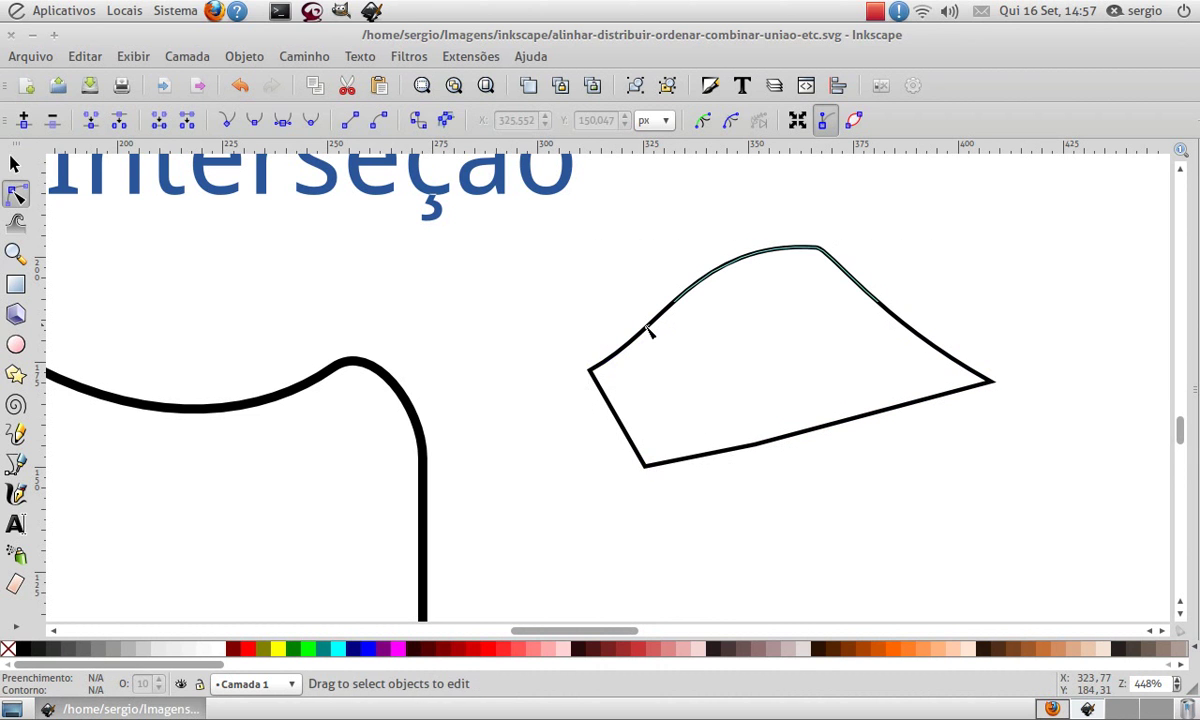
Select all nodes of the shape, insert a node midway along every segment, and deselect the shape.
click(694, 281)
drag(517, 241, 1031, 517)
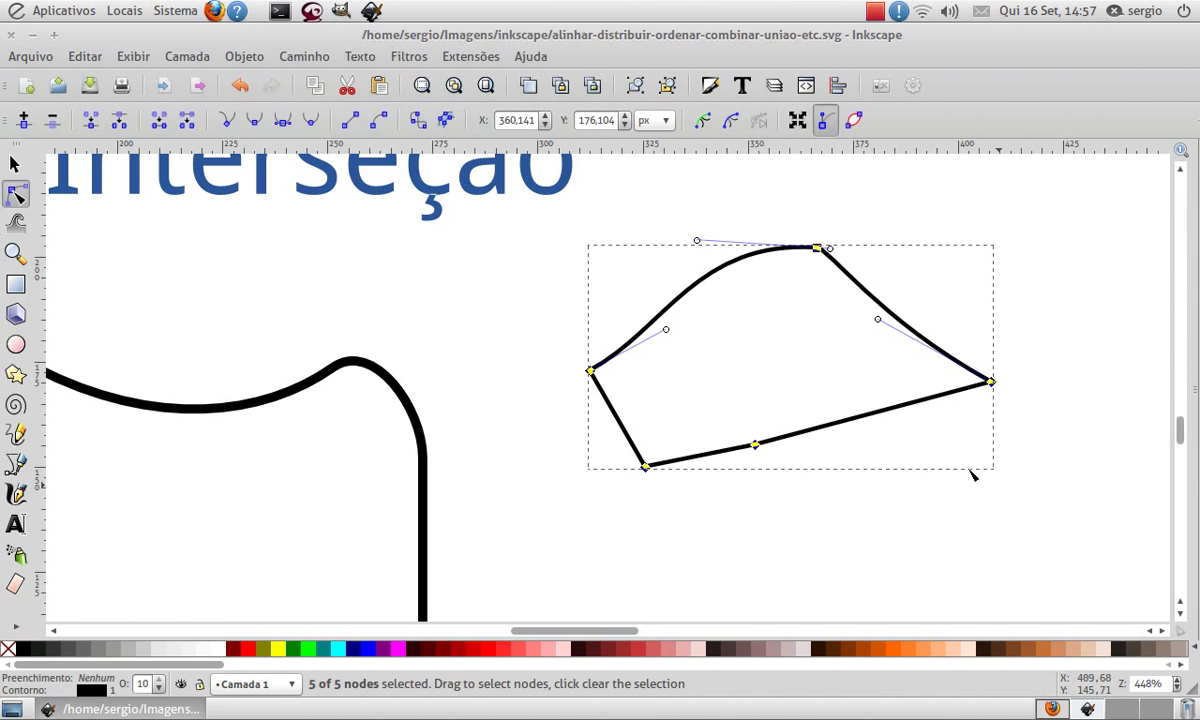
key(Insert)
click(704, 305)
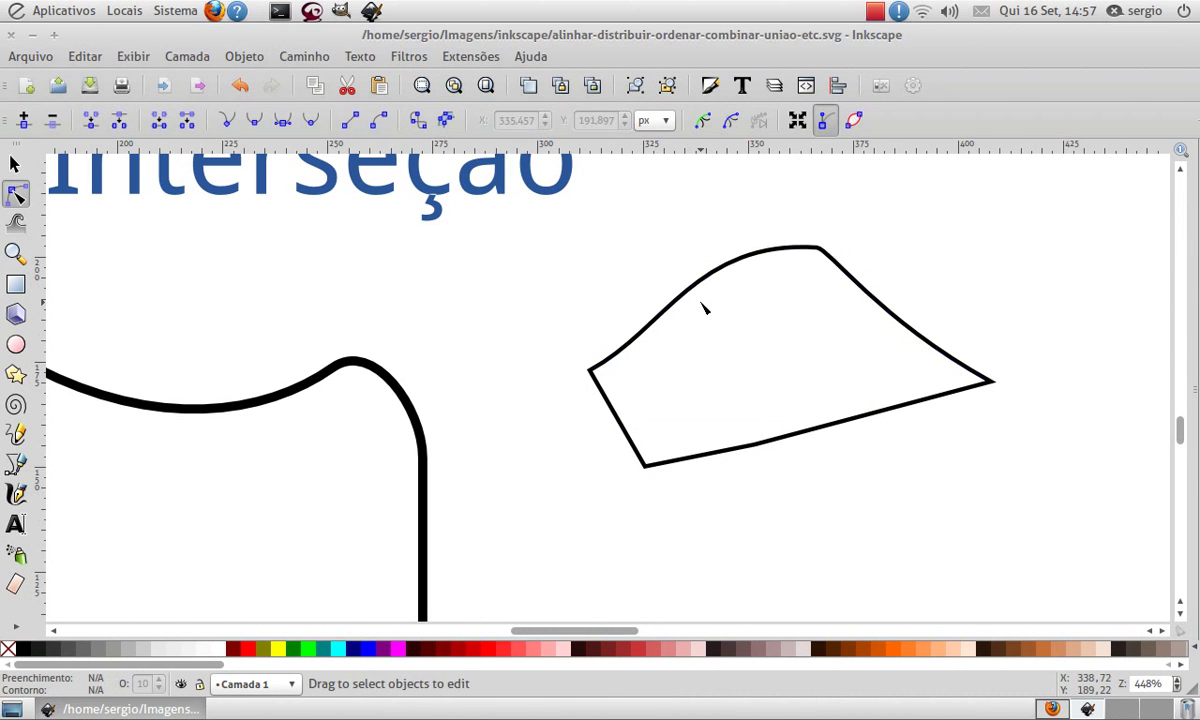
Select the new node on the upper-left curve, pull its left handle out horizontally to bulge the curve, and deselect the node.
click(686, 293)
click(686, 293)
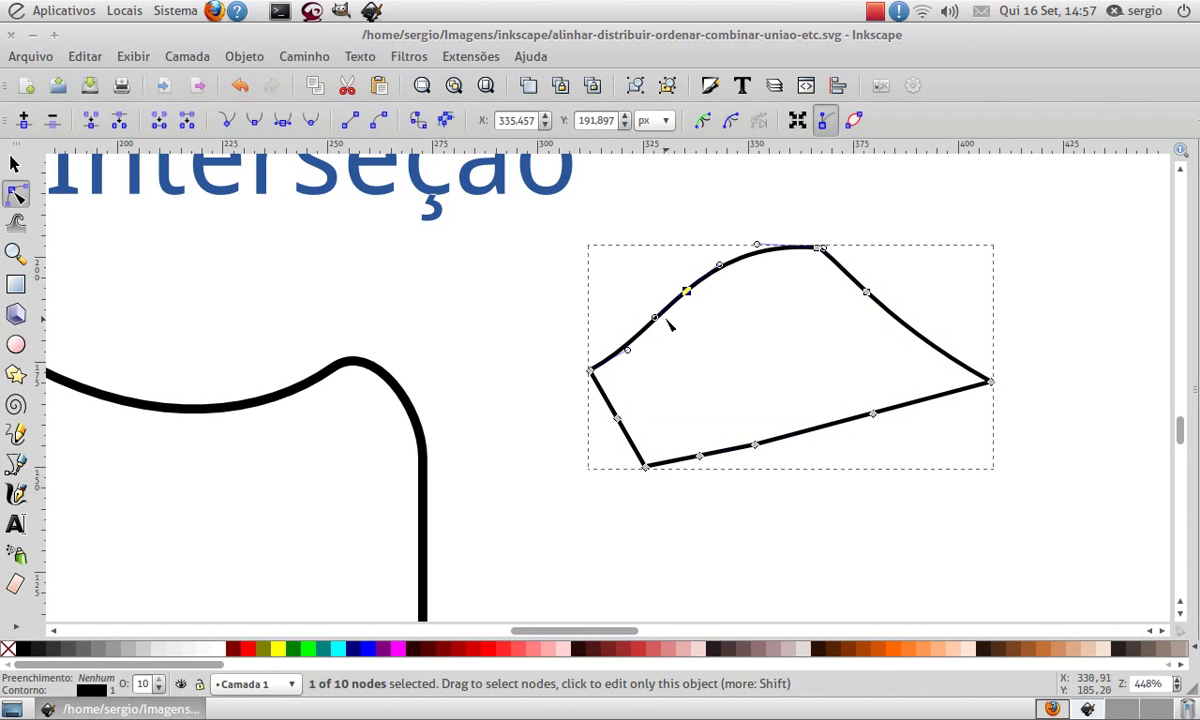
drag(658, 321, 560, 288)
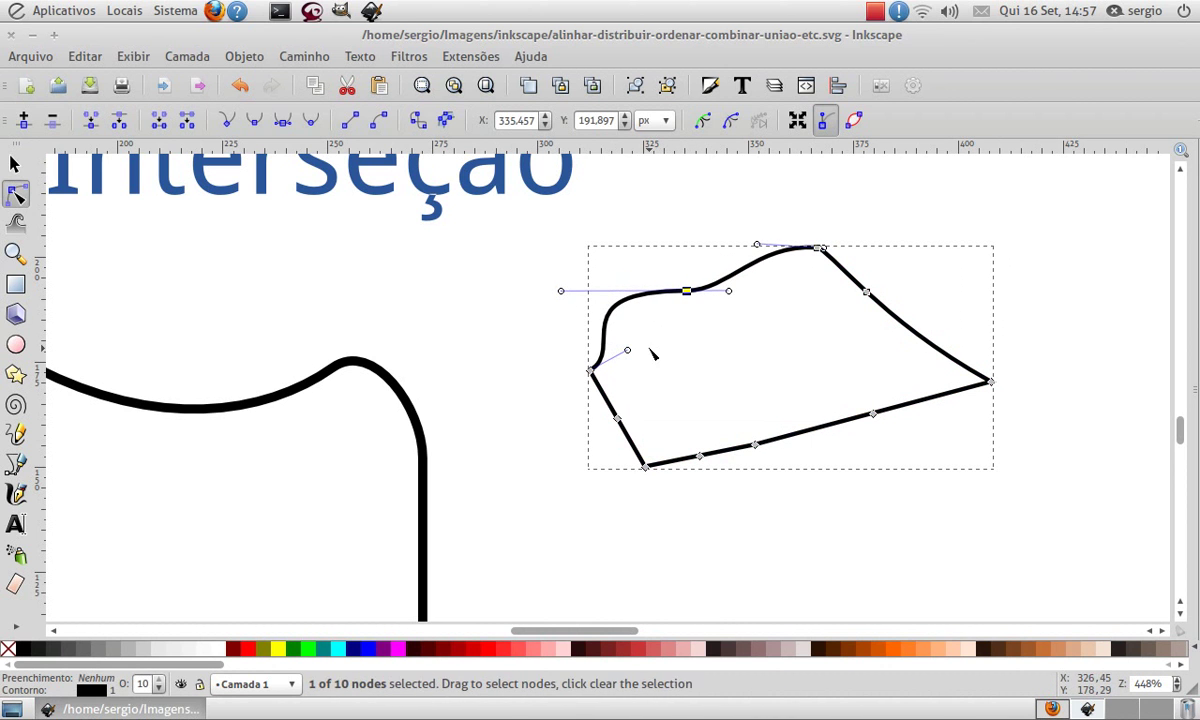
click(658, 360)
Move the shape's leftmost node up and outward to about X 295.9, Y 184.5 px.
click(594, 373)
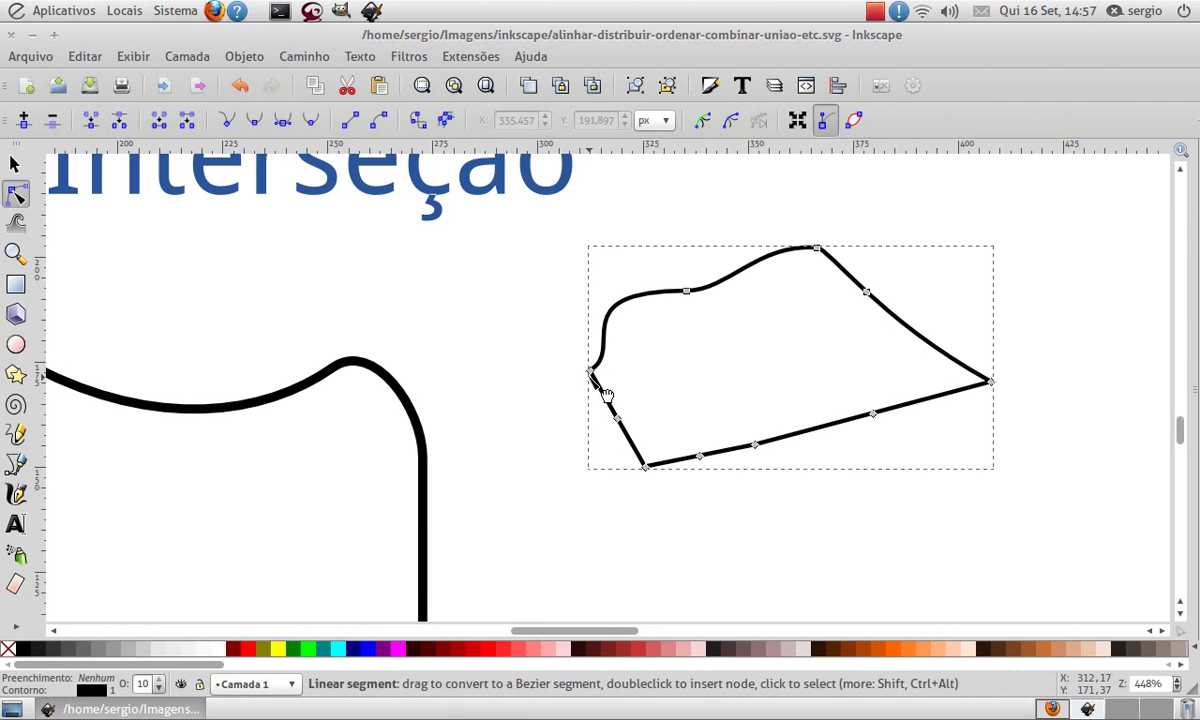
click(590, 371)
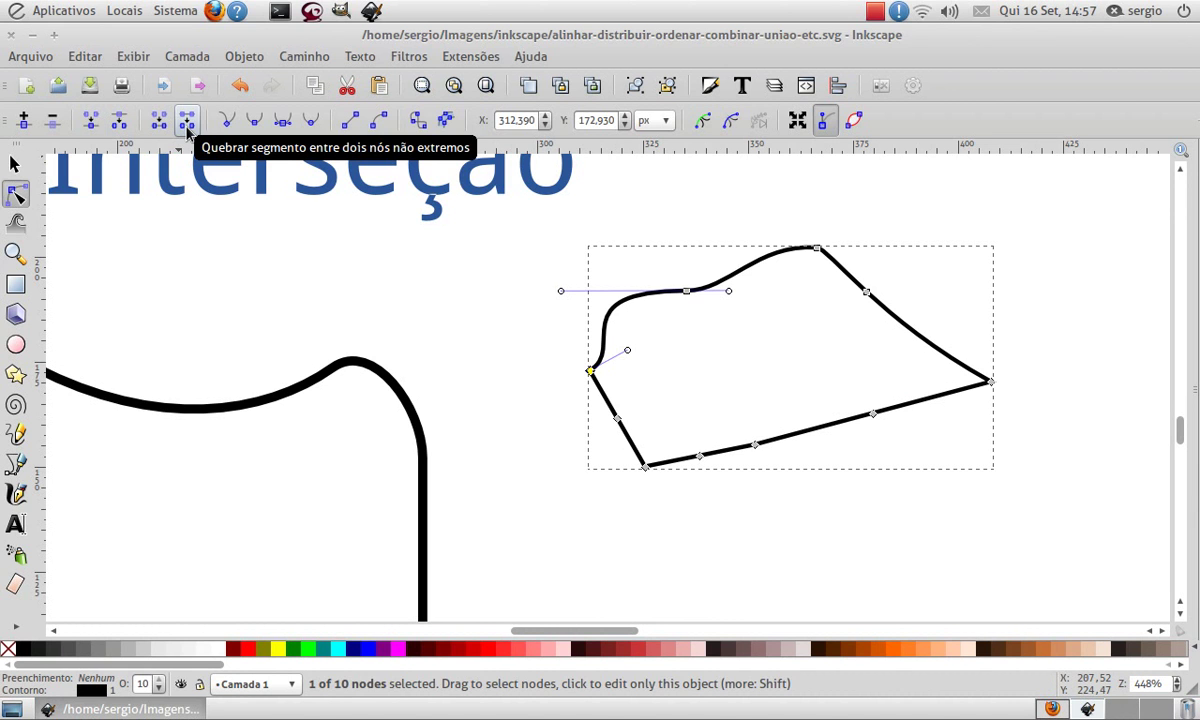
drag(591, 370, 521, 322)
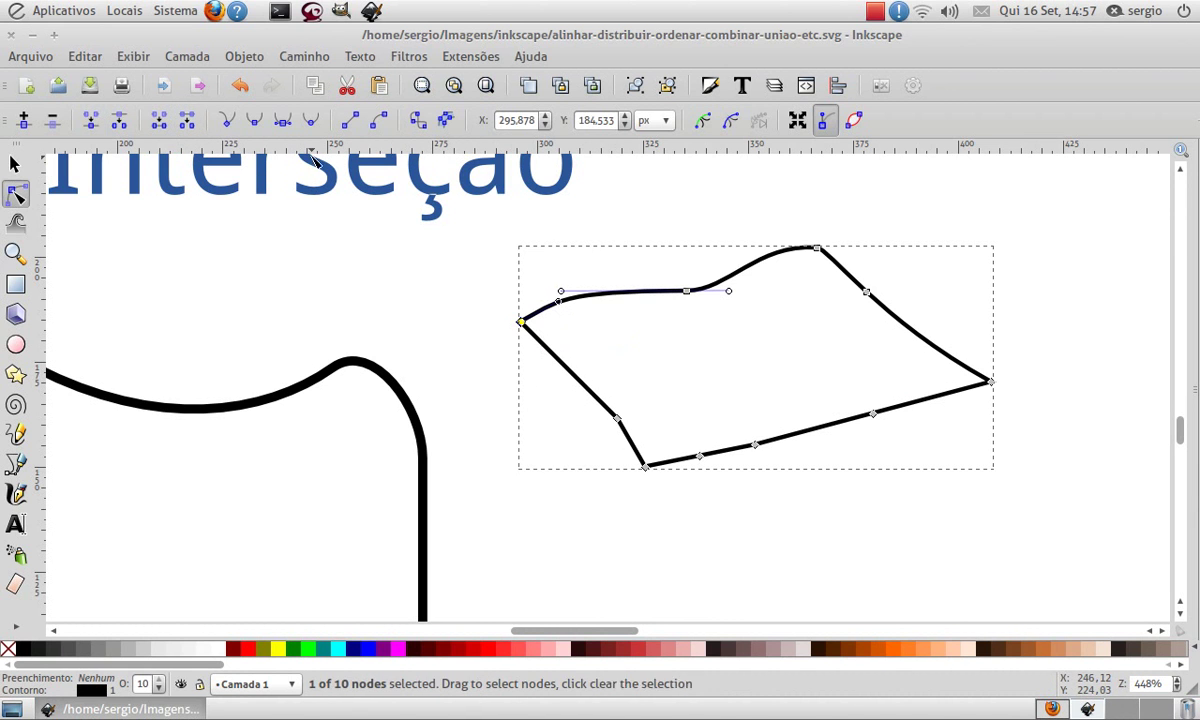
Break the path at the leftmost node, separate the two end nodes slightly, and join them back into one node.
click(119, 120)
mouse_move(521, 322)
mouse_down()
mouse_move(535, 298)
mouse_move(547, 394)
mouse_move(501, 375)
mouse_move(521, 325)
mouse_up()
drag(478, 290, 526, 345)
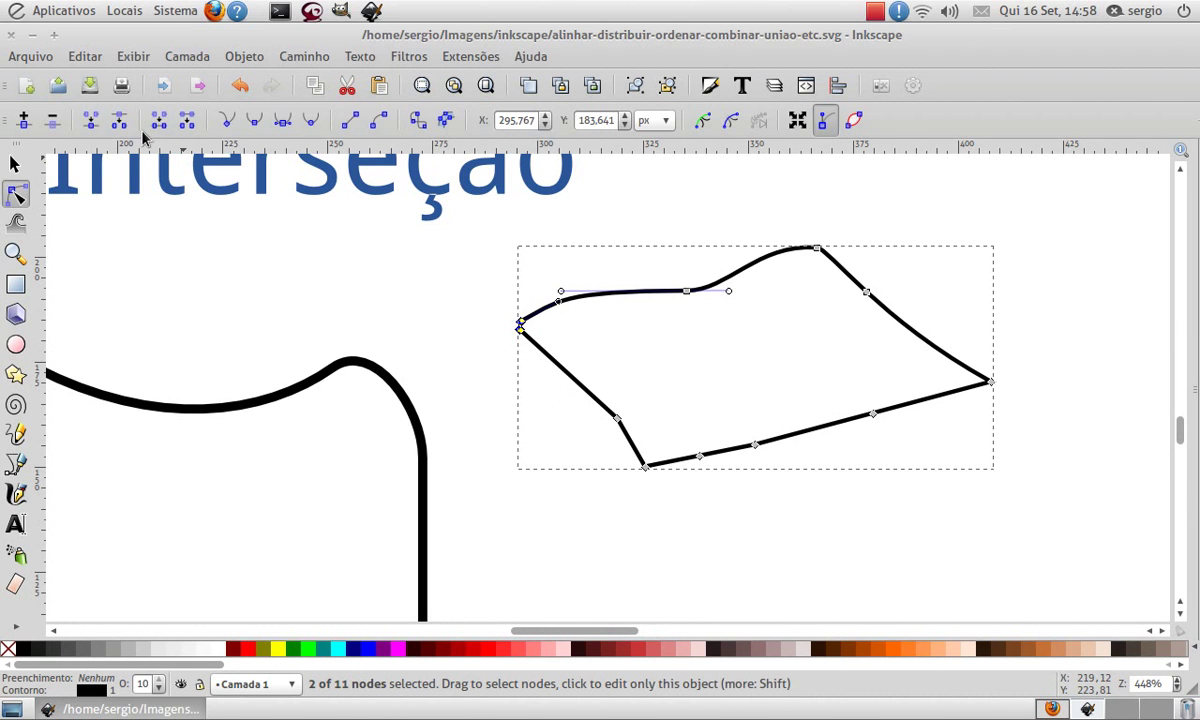
click(91, 120)
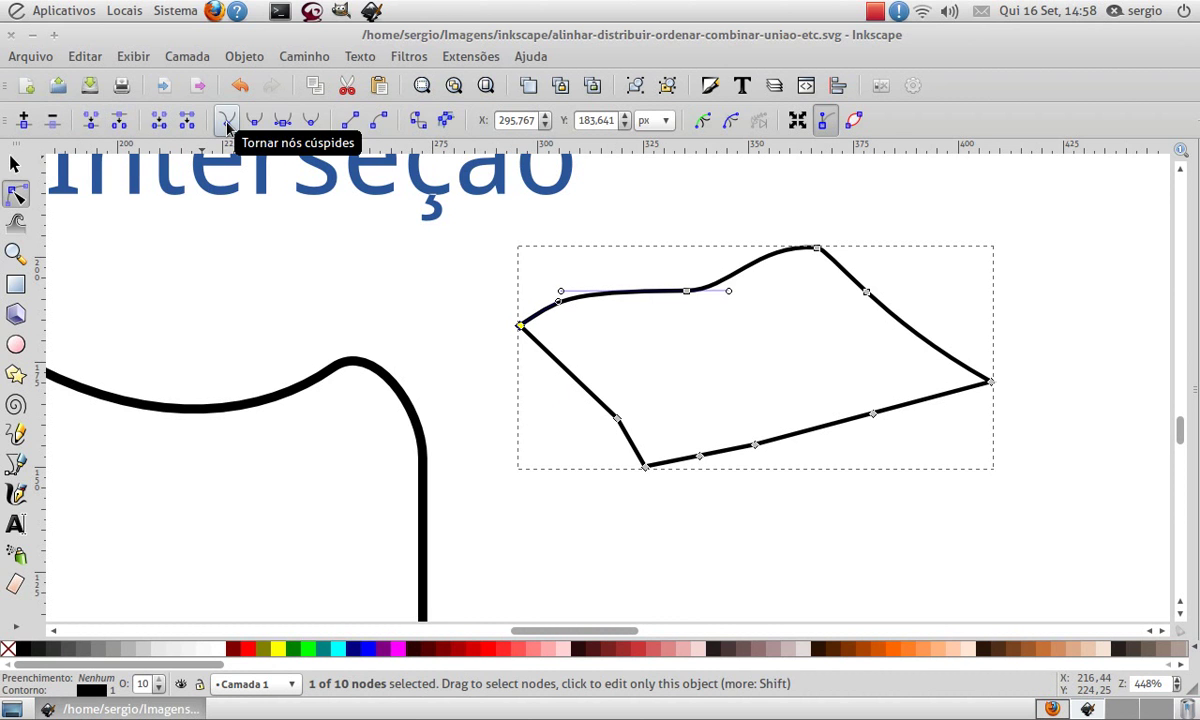
Tilt the upper-left curve node's left handle upward, make the node a cusp, and pull its right handle independently down to the right.
mouse_move(560, 294)
mouse_down()
mouse_move(638, 249)
mouse_move(557, 300)
mouse_up()
drag(664, 300, 585, 250)
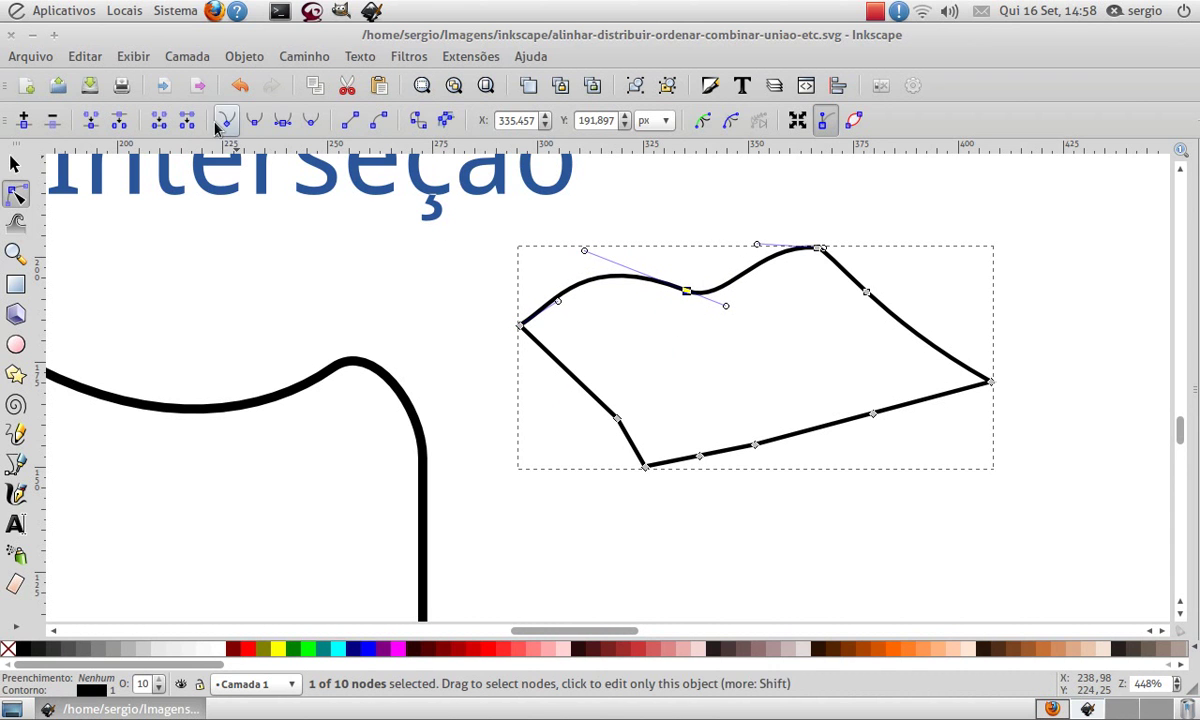
drag(729, 313, 799, 361)
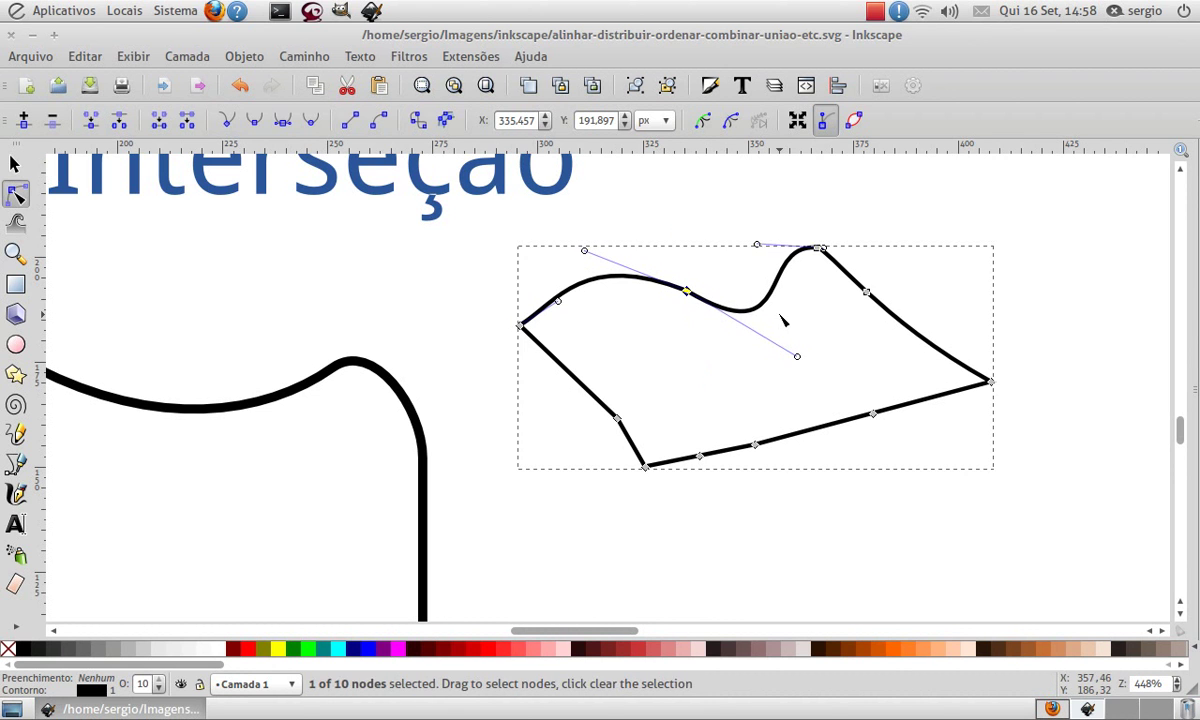
click(677, 372)
key(s)
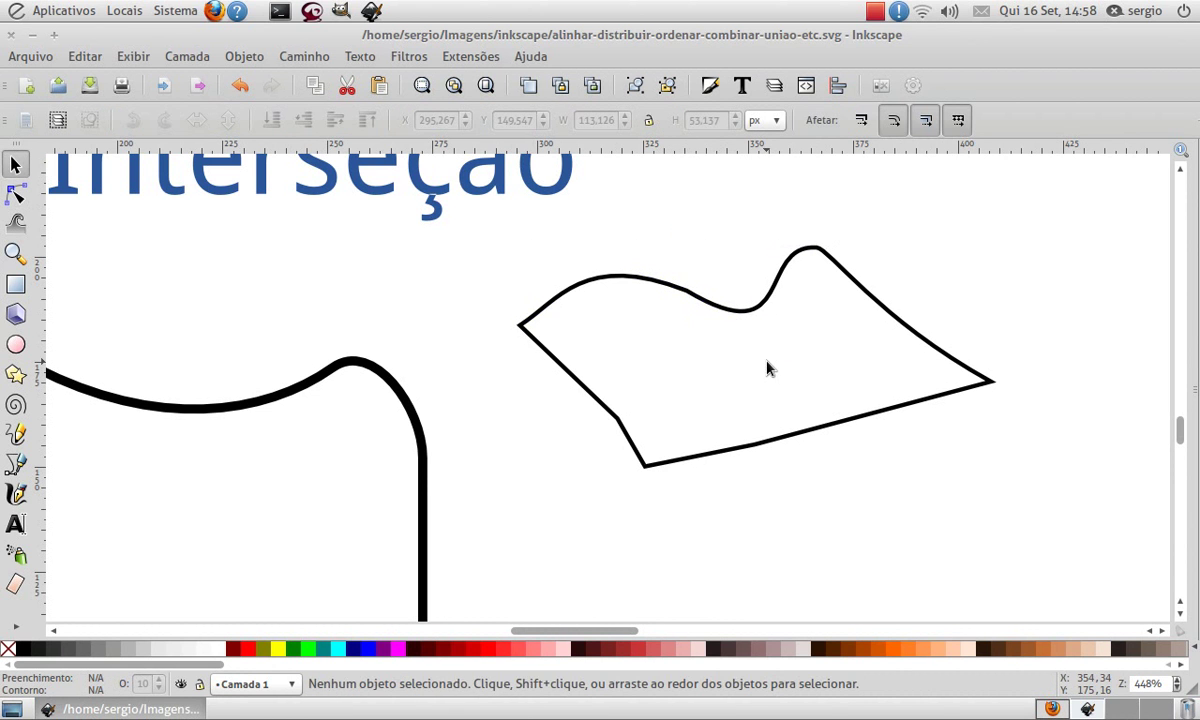
Lower the green rectangle under the Ordenar heading by two levels, and raise it by two levels.
scroll(769, 367, down, 3)
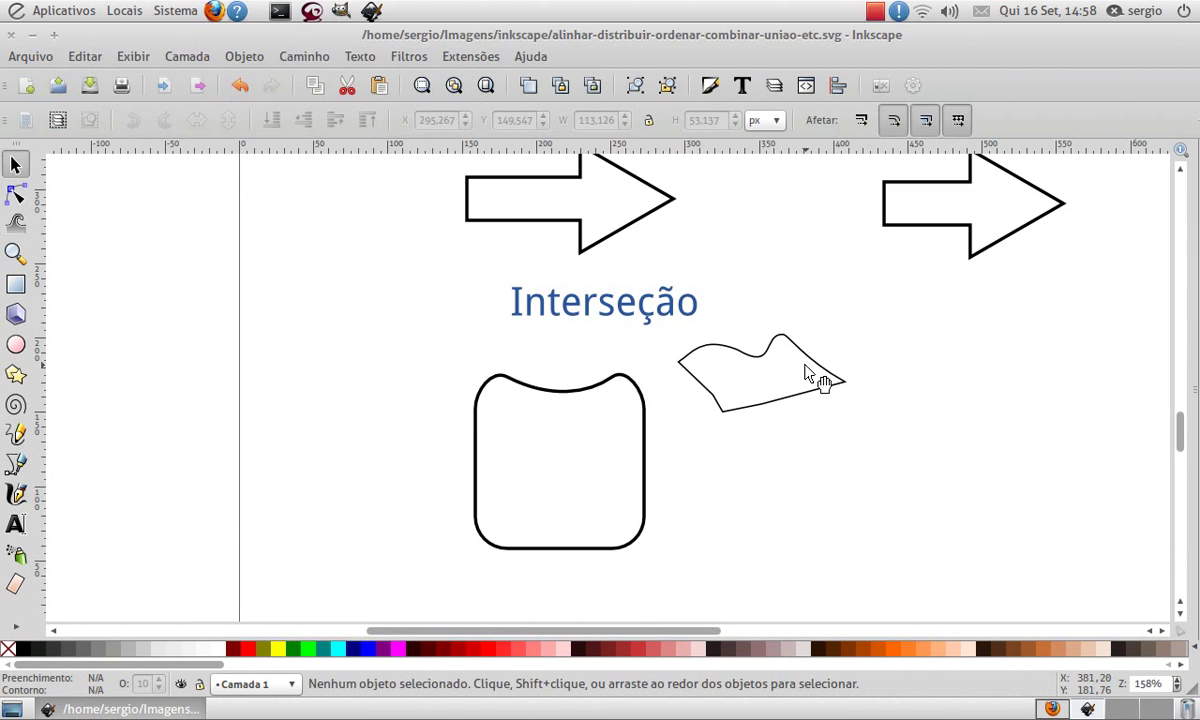
scroll(810, 375, down, 3)
scroll(810, 375, up, 6)
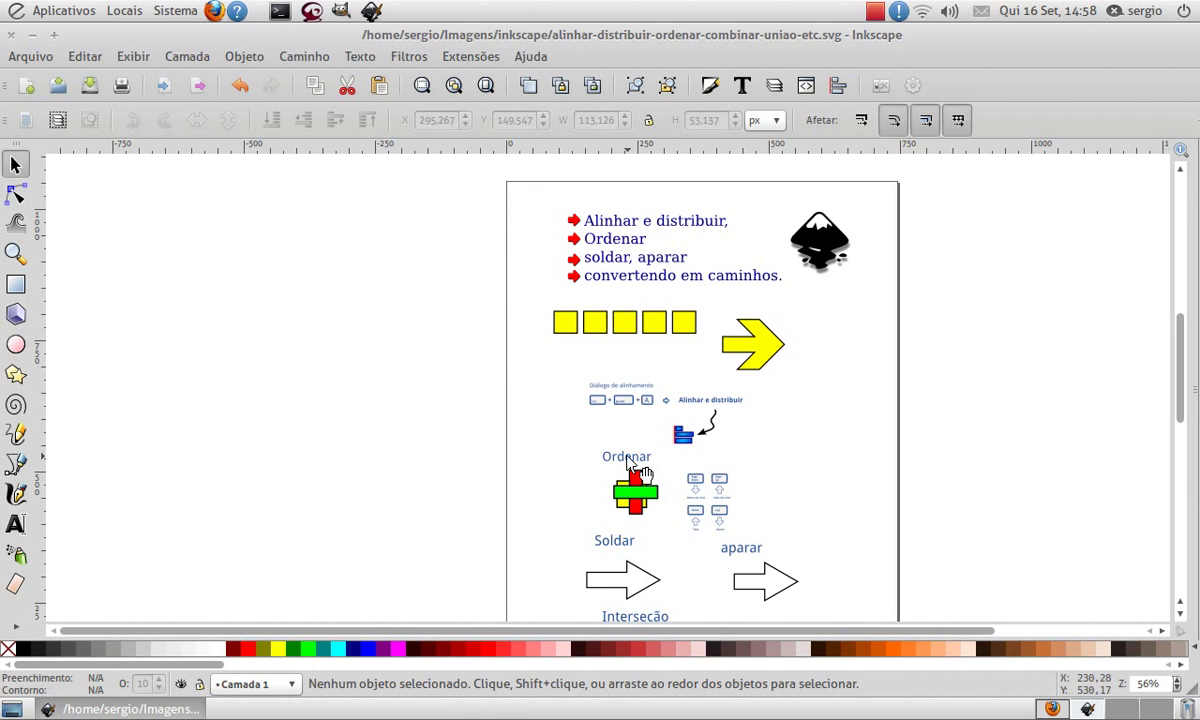
key(z)
drag(584, 437, 726, 538)
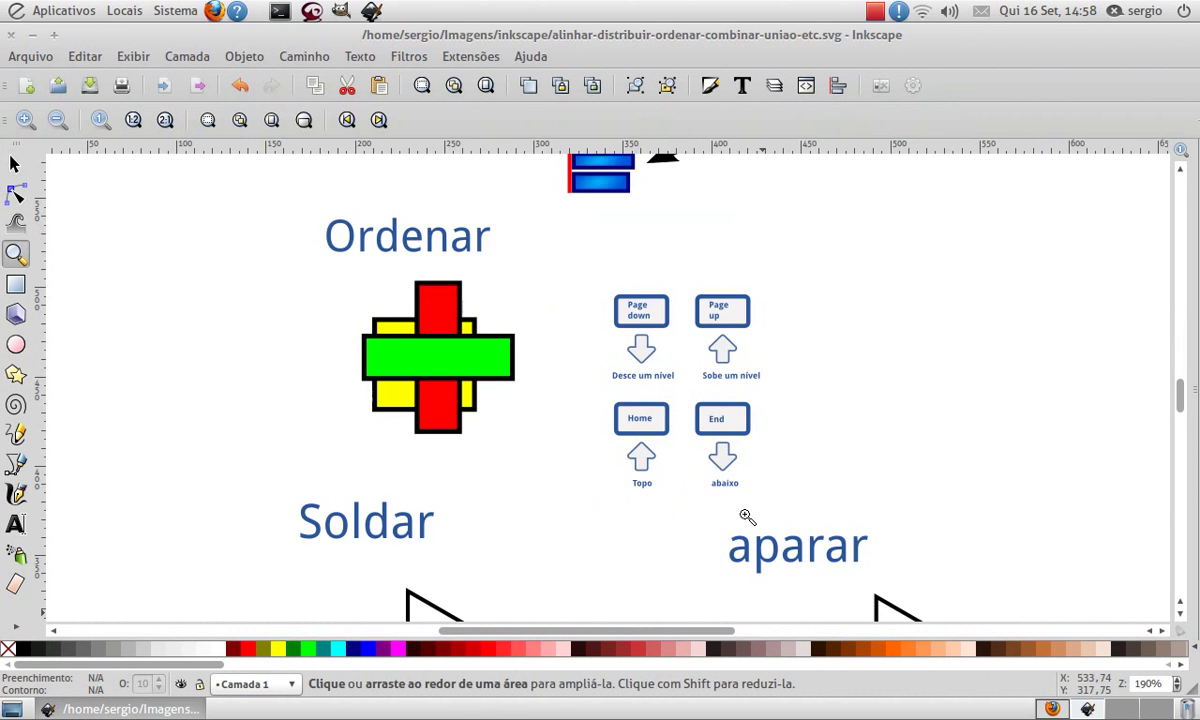
key(s)
click(452, 342)
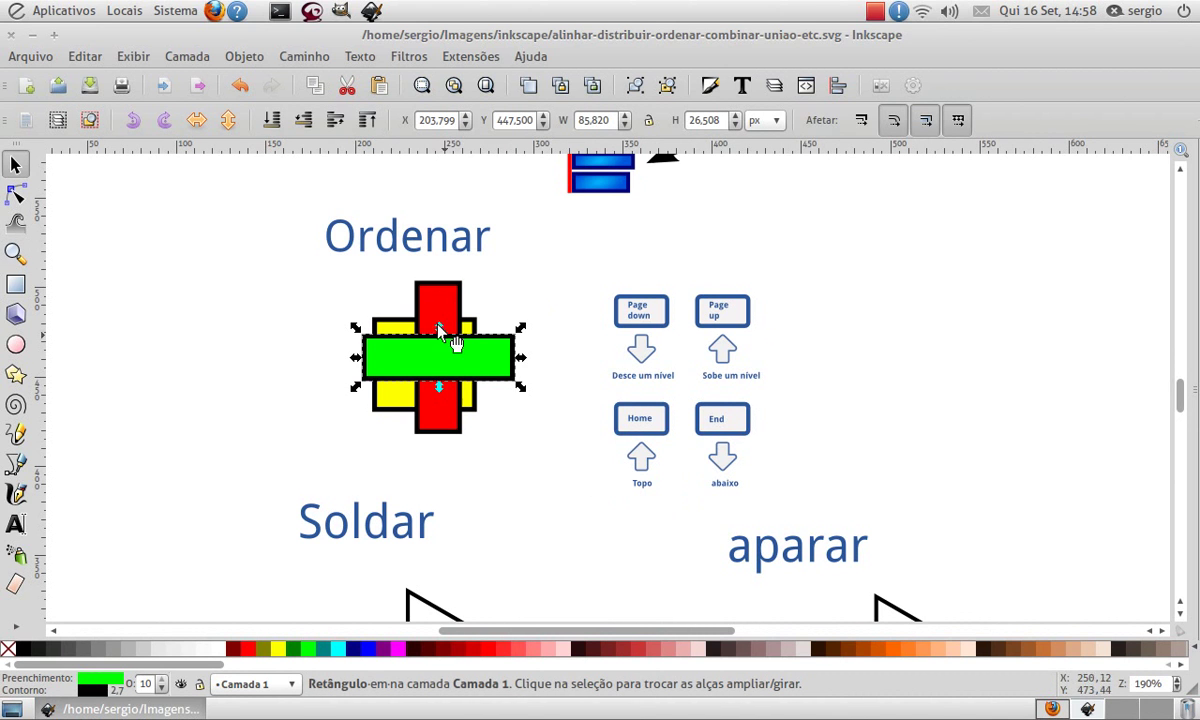
click(303, 120)
click(303, 120)
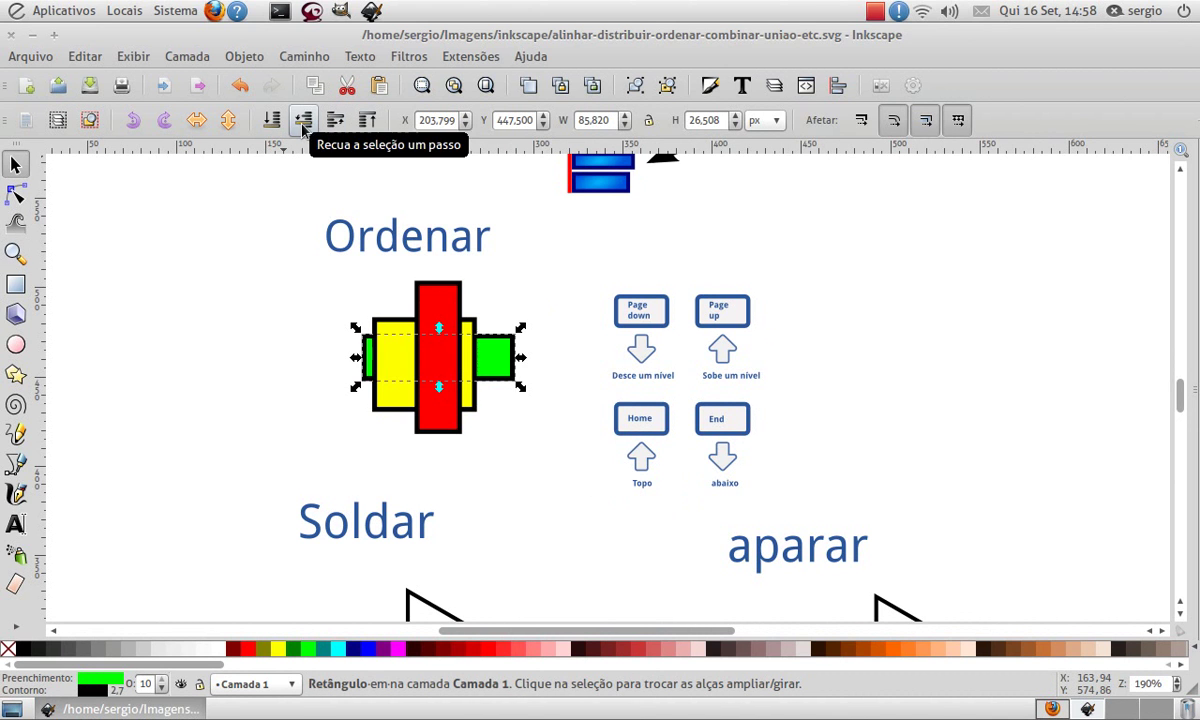
click(334, 120)
click(334, 120)
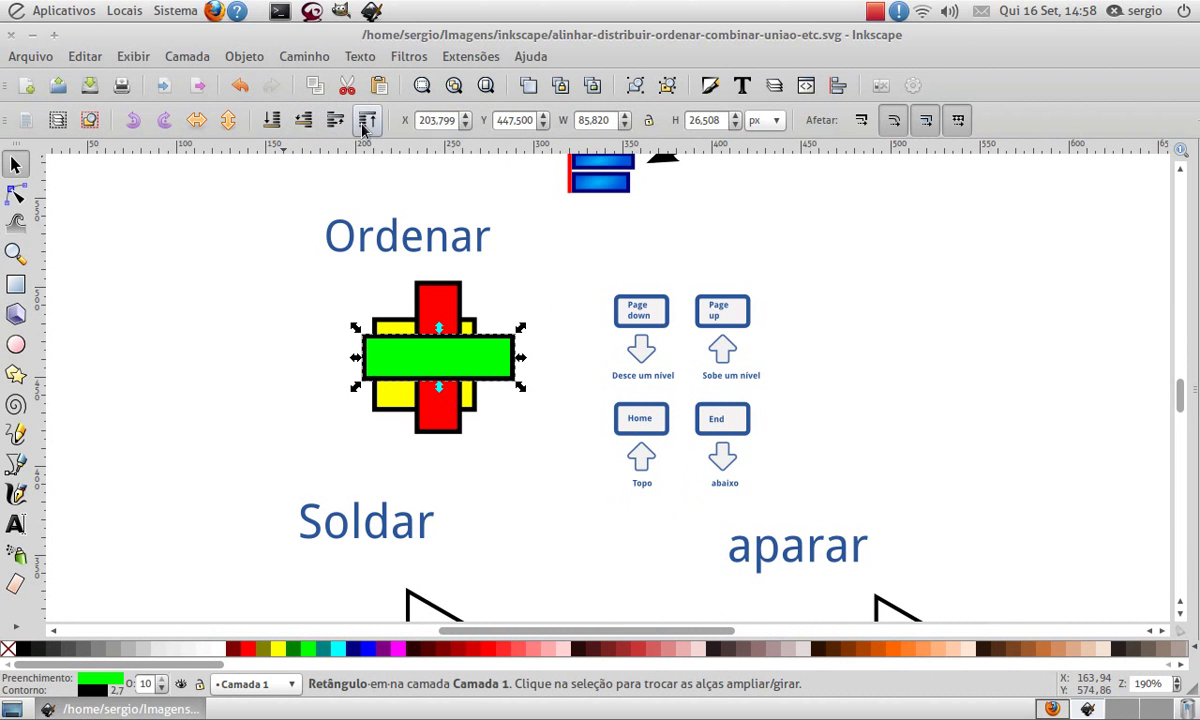
Send the green rectangle to the bottom of the stack, bring it to the top, and deselect it.
click(271, 120)
click(366, 120)
click(525, 265)
Repeat the green rectangle's reordering beside the key diagram: two levels down and up, to the bottom, and to the top.
key(F3)
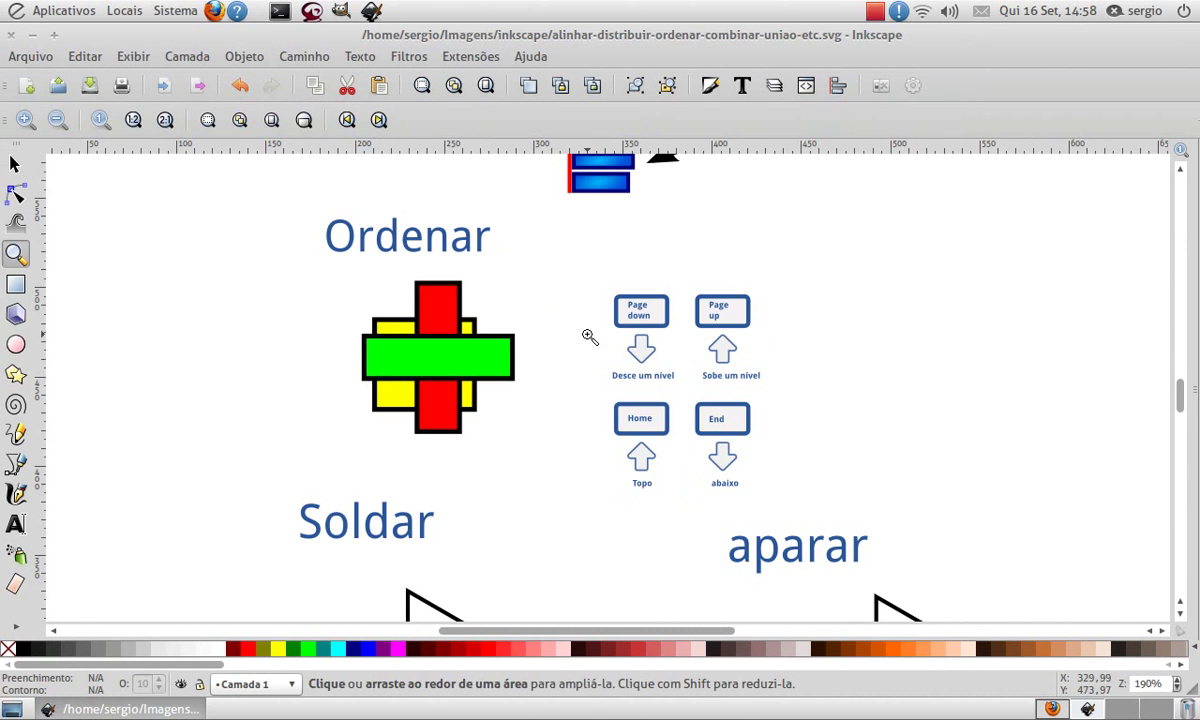
drag(577, 270, 800, 500)
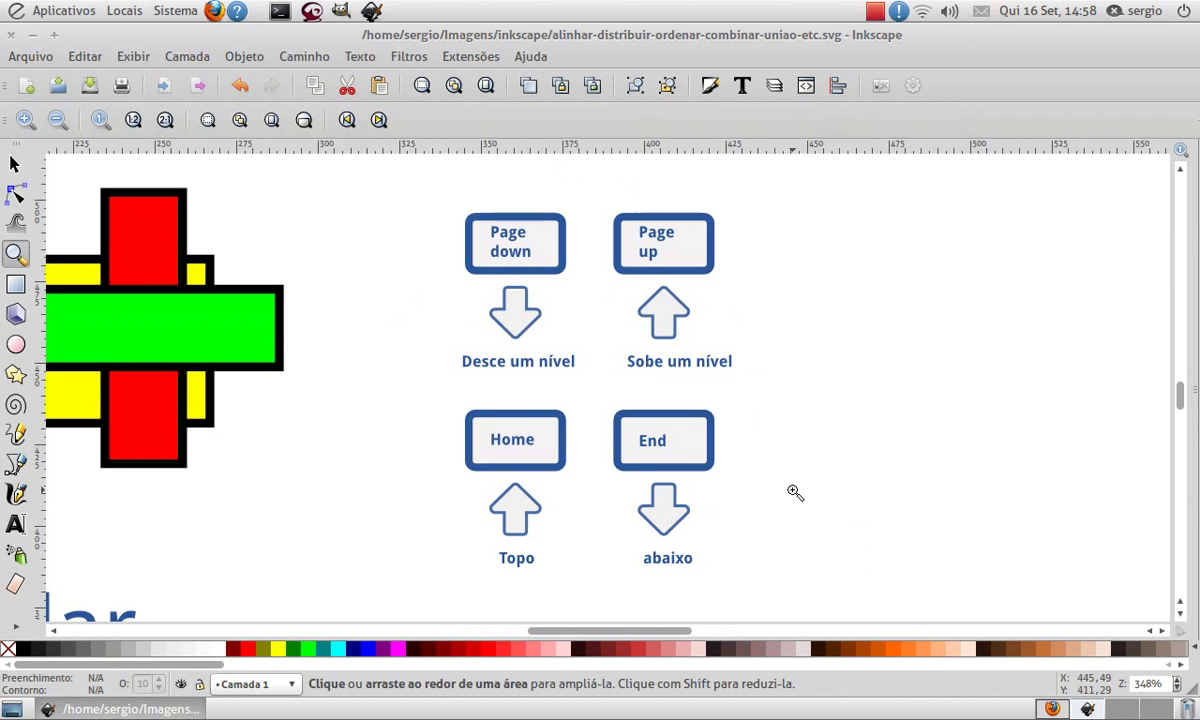
drag(402, 196, 790, 570)
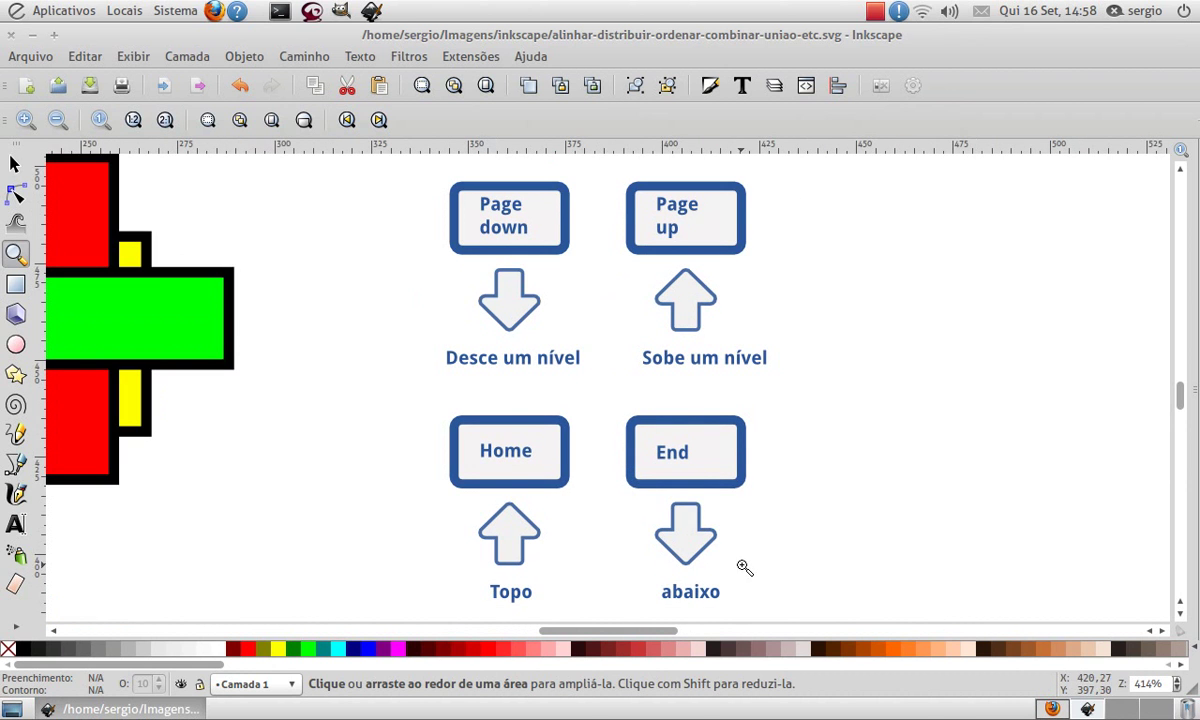
key(s)
click(140, 325)
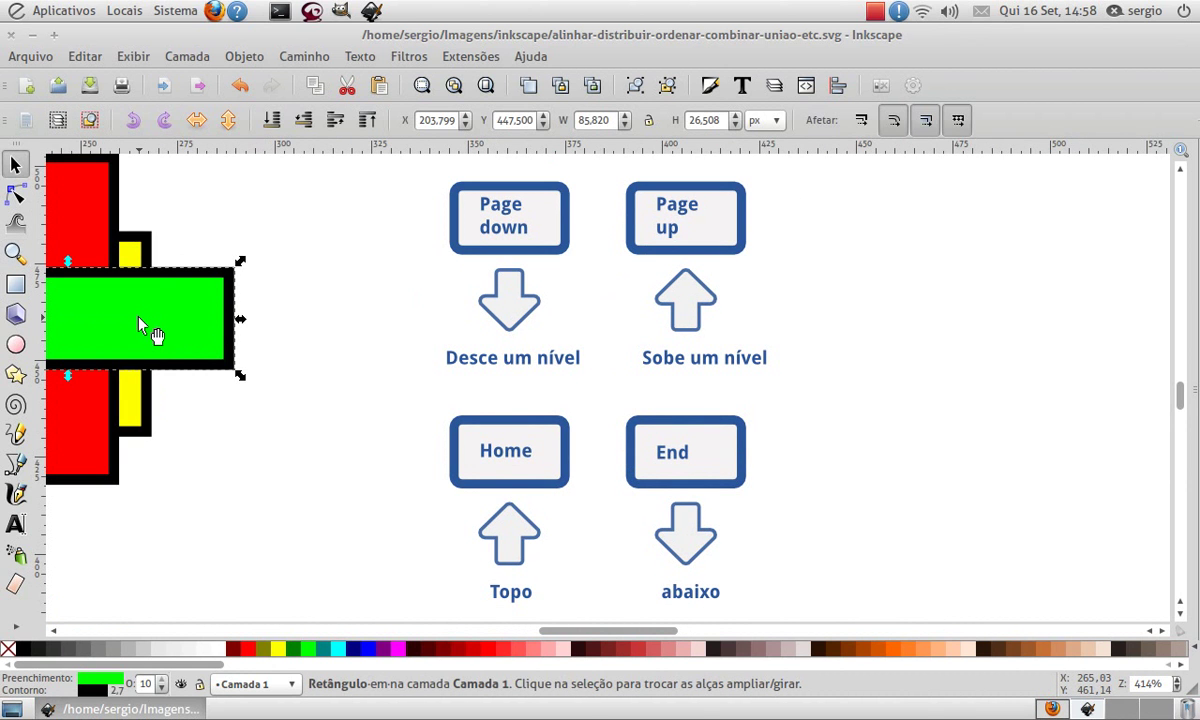
key(Page_Down)
key(Page_Down)
key(Page_Up)
key(Page_Up)
key(End)
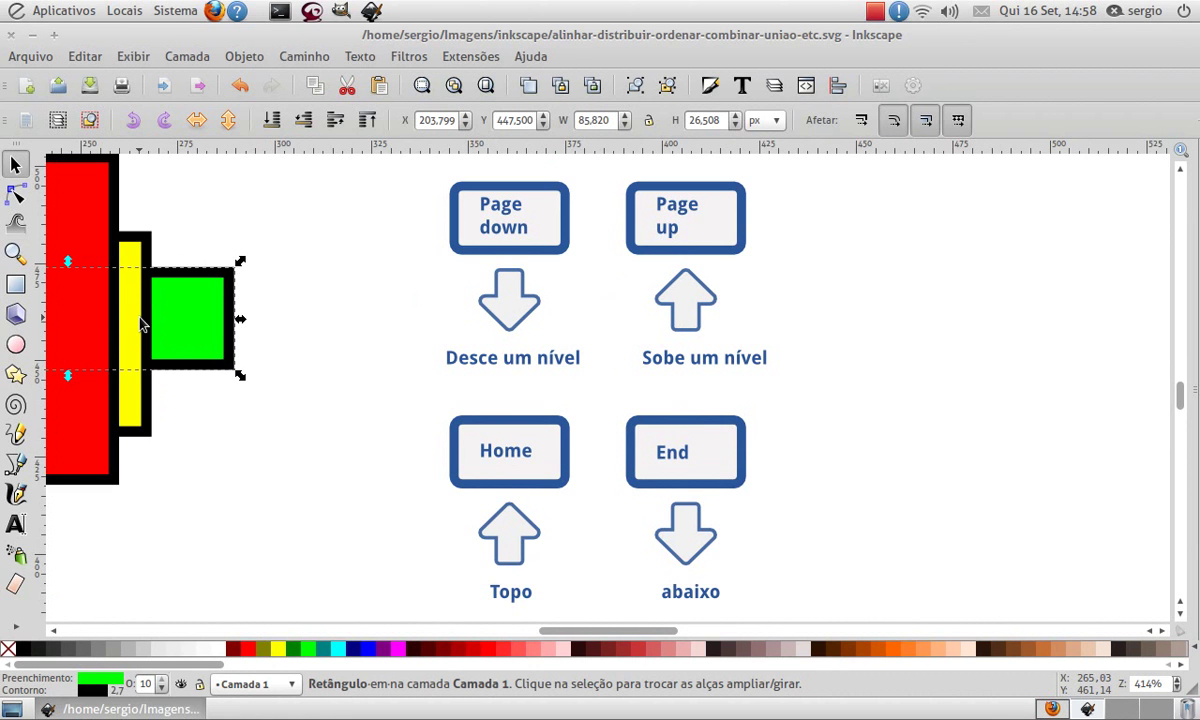
key(Home)
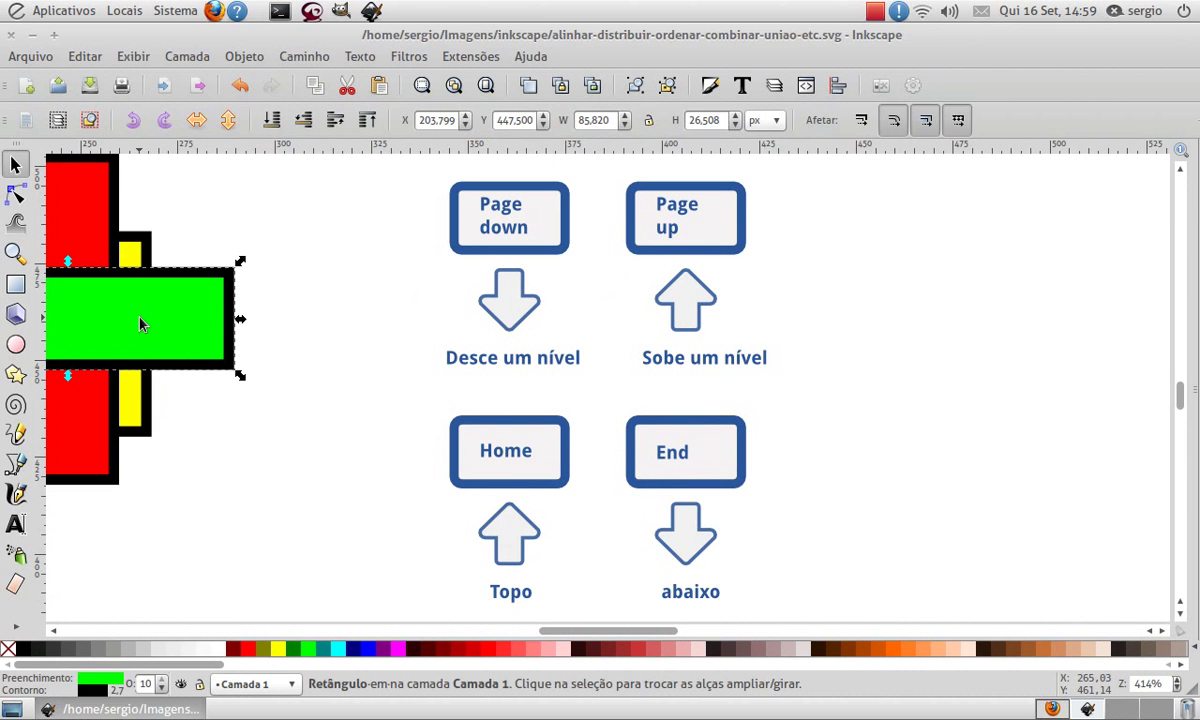
click(348, 343)
Add the text "Texto" below and beside the irregular shape under Interseção, and enlarge it to about 220 px wide.
scroll(350, 345, down, 2)
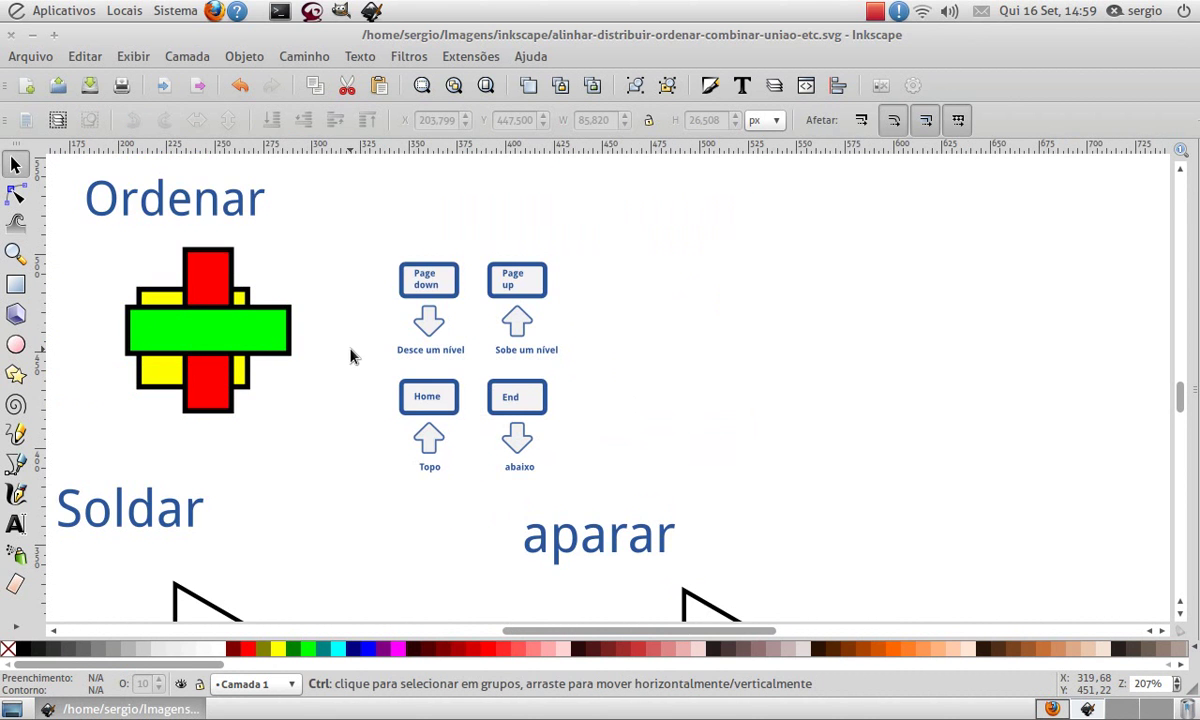
scroll(340, 365, down, 3)
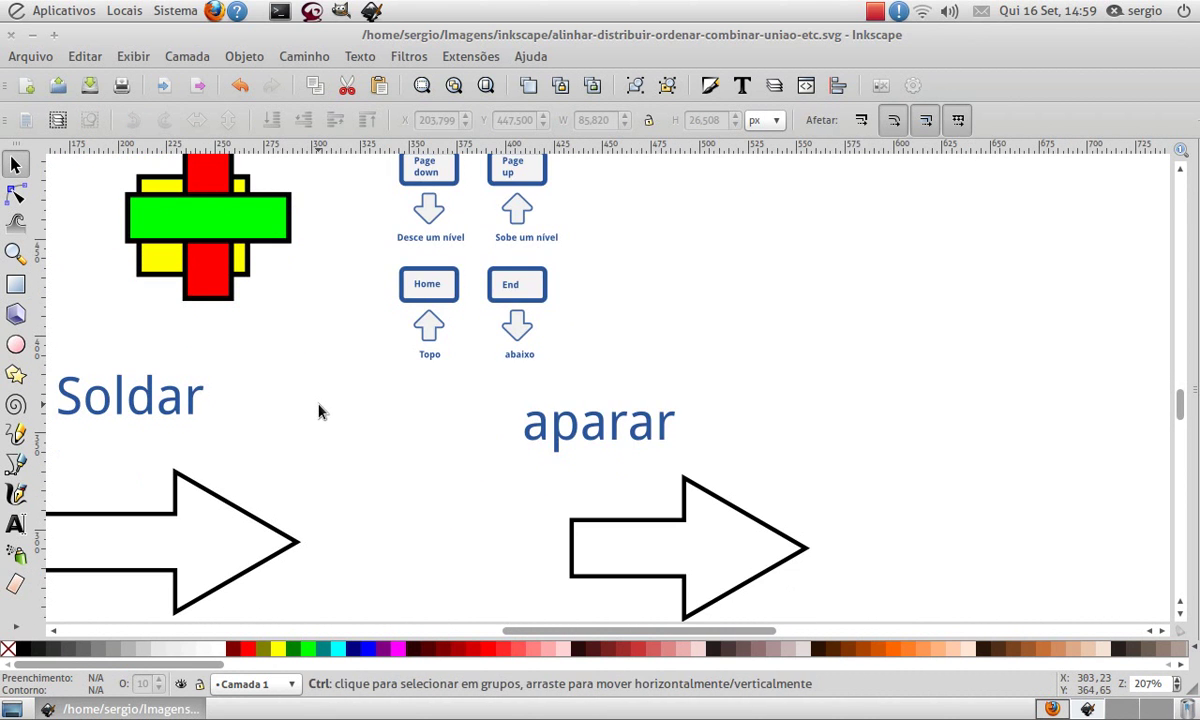
scroll(321, 410, down, 1)
scroll(350, 435, down, 2)
scroll(365, 459, down, 3)
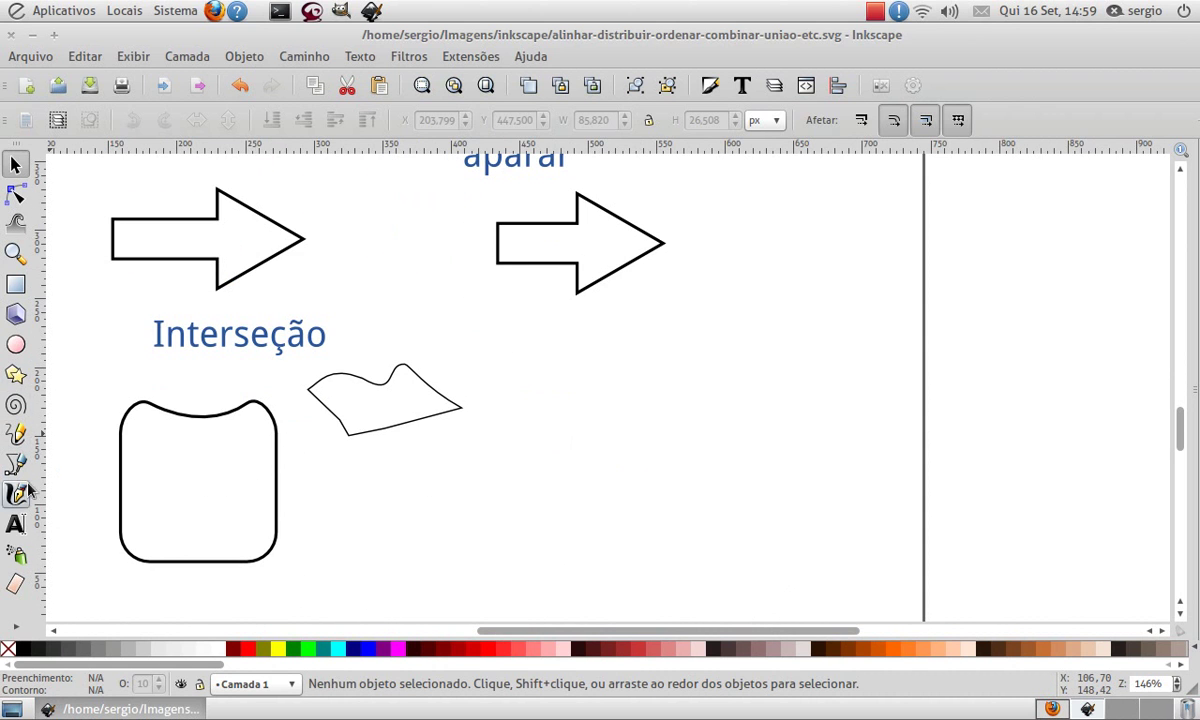
click(15, 523)
click(433, 500)
text(Texto)
key(F1)
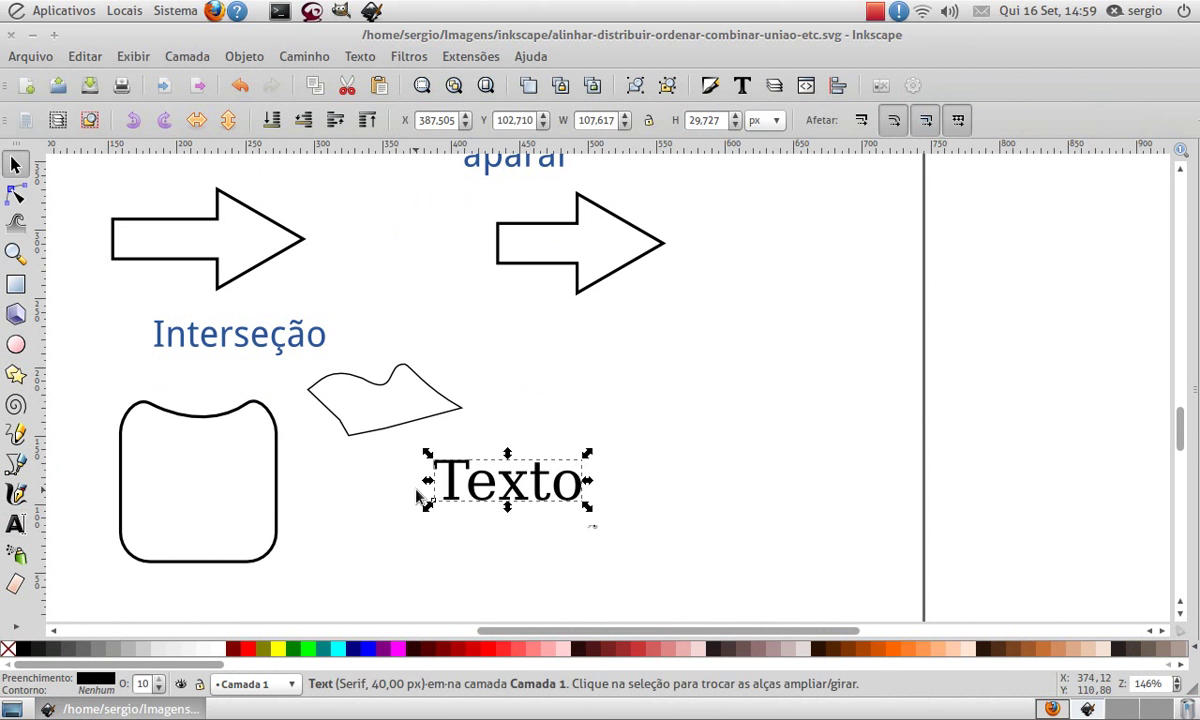
drag(587, 507, 768, 580)
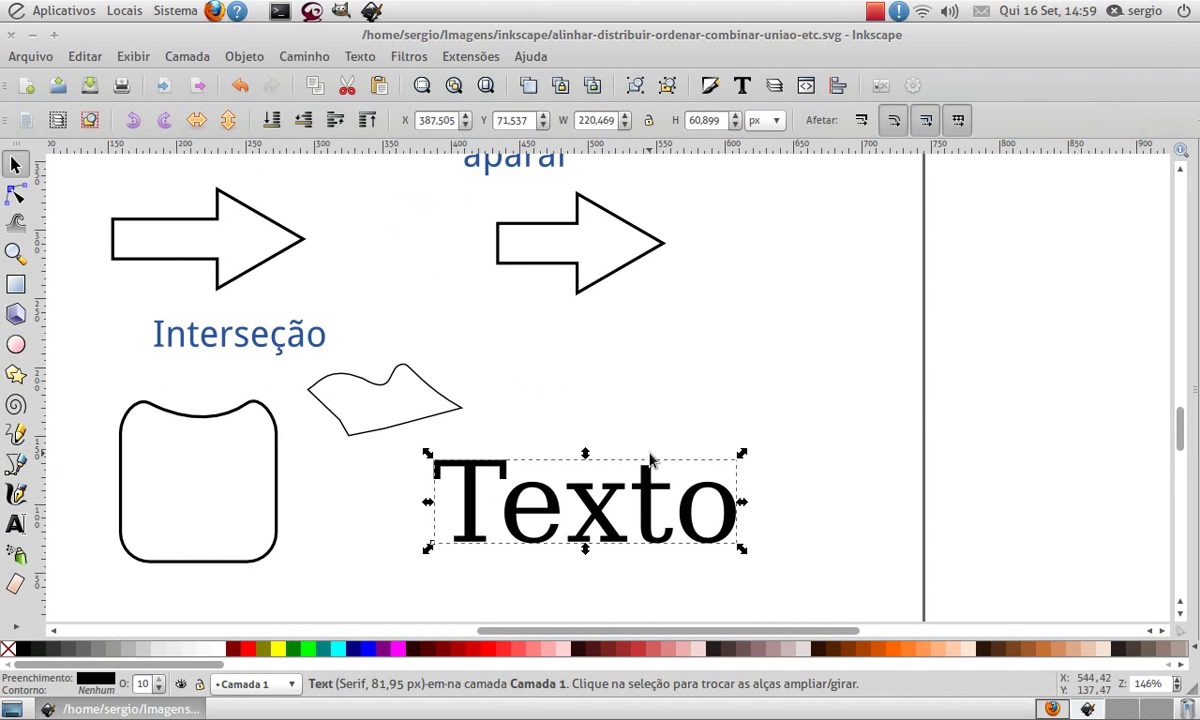
Convert the text "Texto" to paths and remove its fill.
click(318, 56)
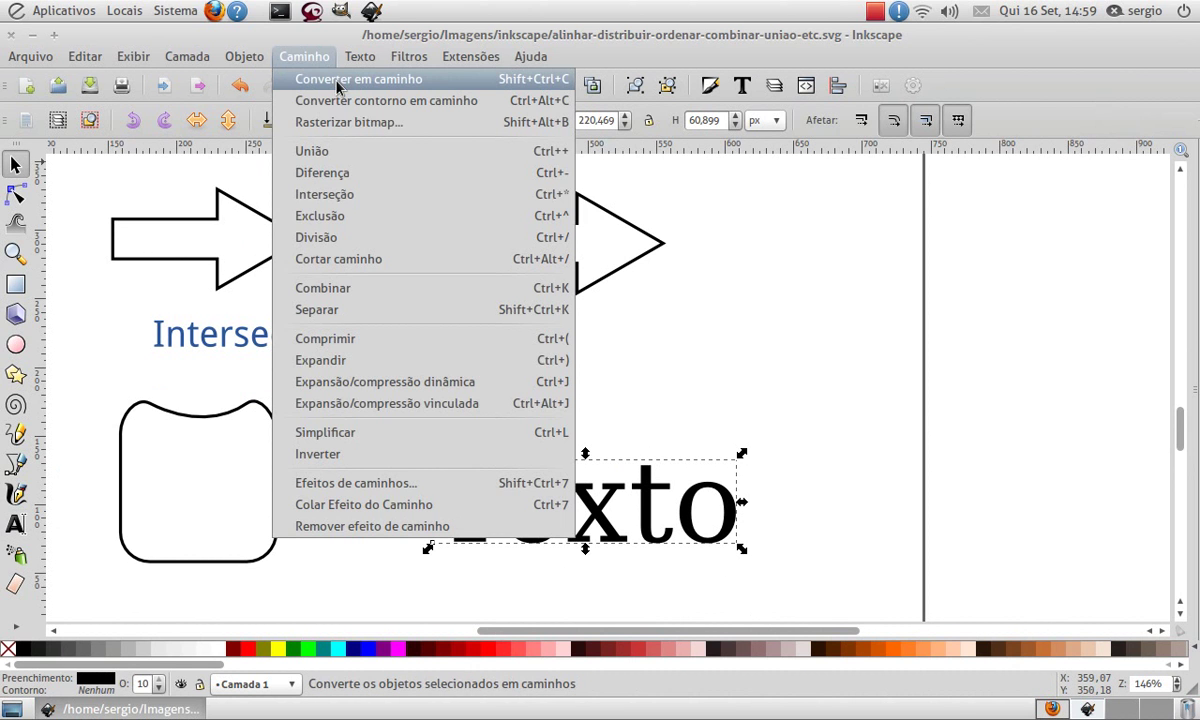
click(339, 82)
scroll(530, 443, up, 1)
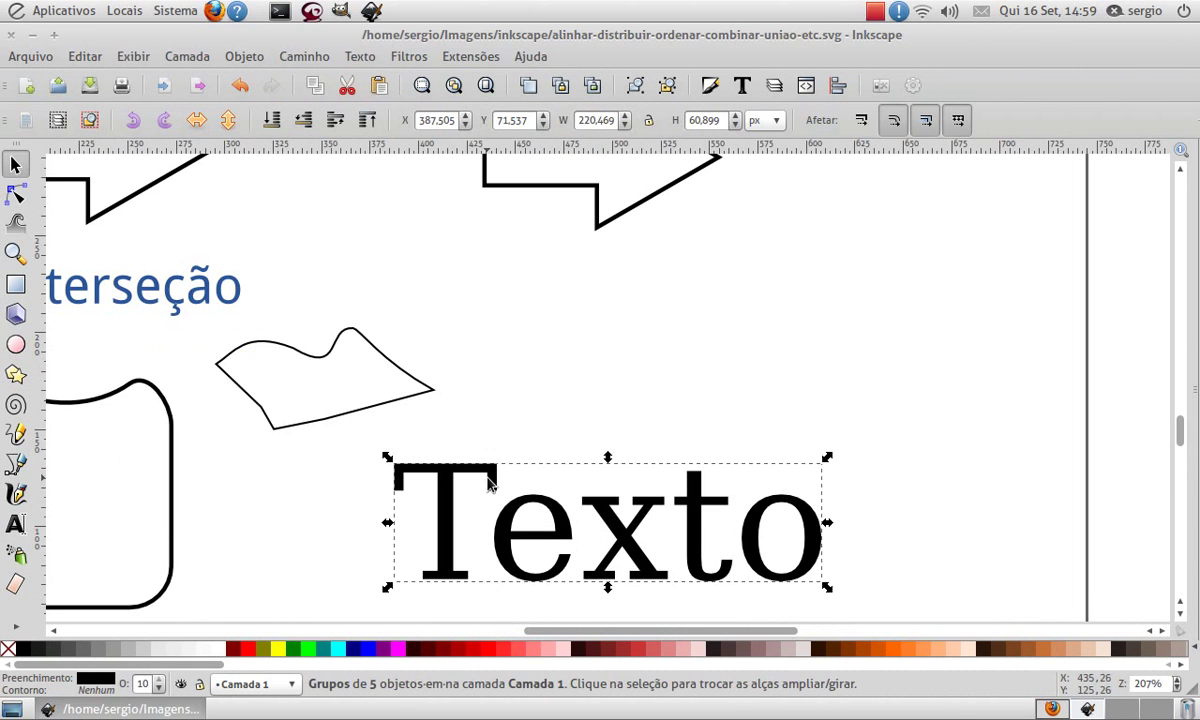
scroll(466, 500, down, 1)
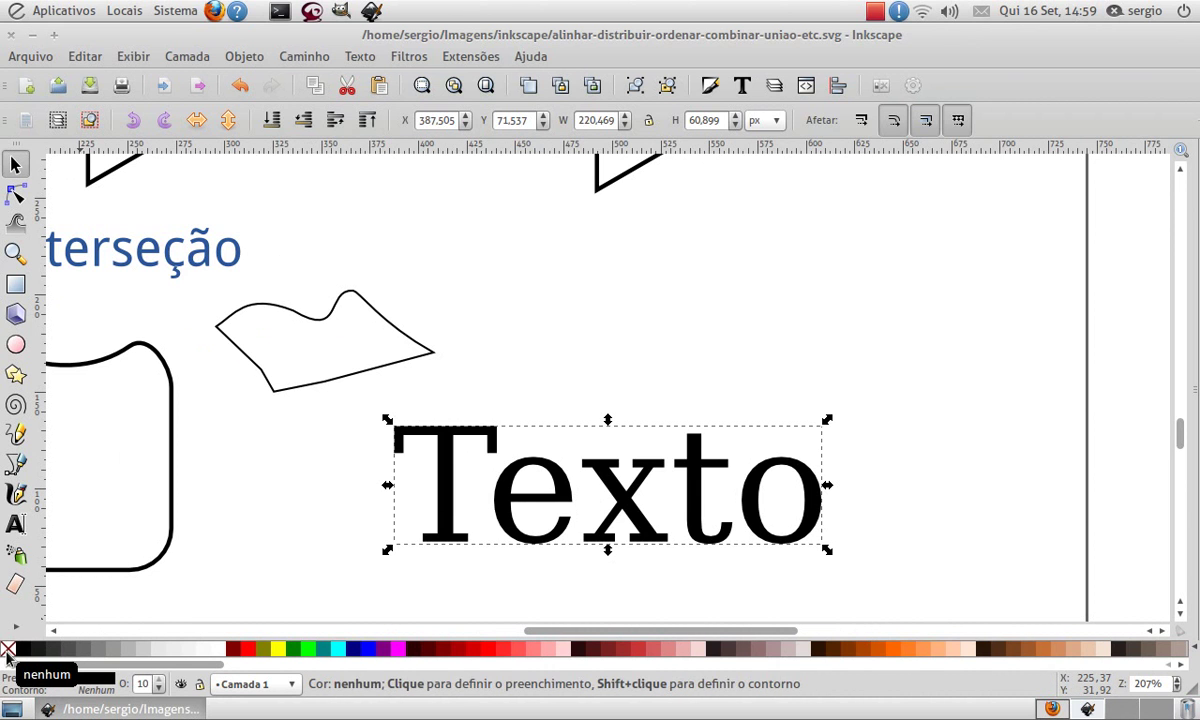
click(8, 651)
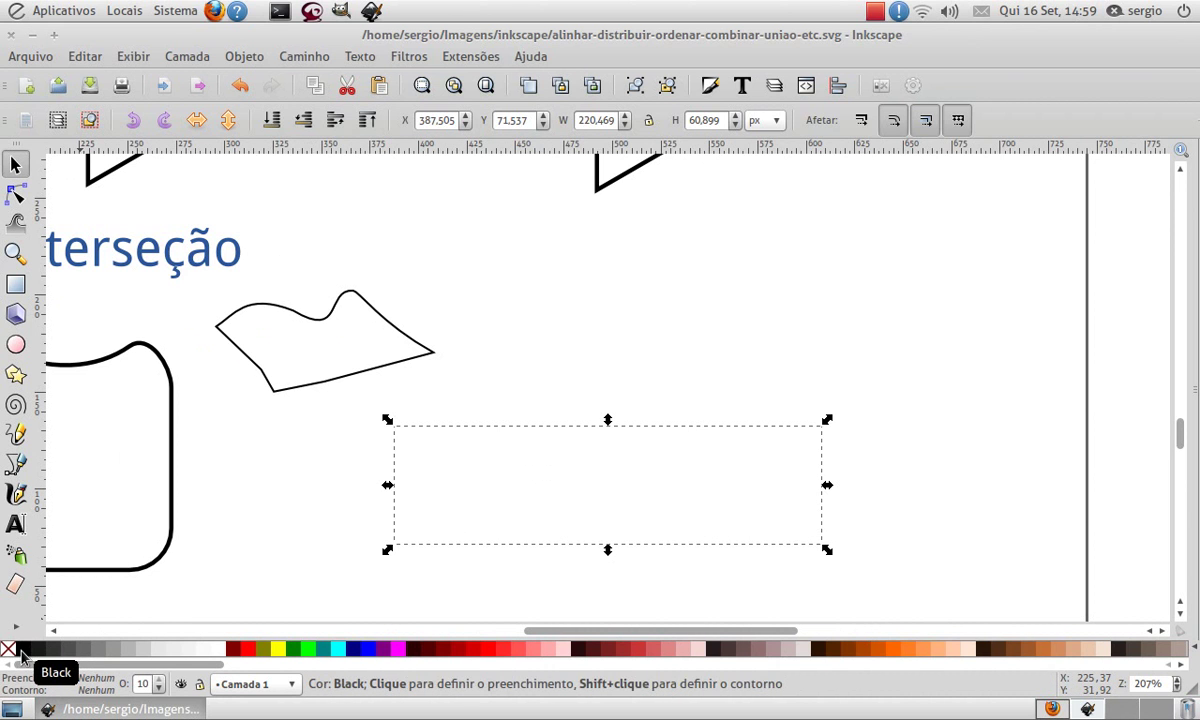
Give the Texto letter paths a black stroke, and bend the T's top edge upward and its right arm's underside downward into curves.
shift+click(22, 651)
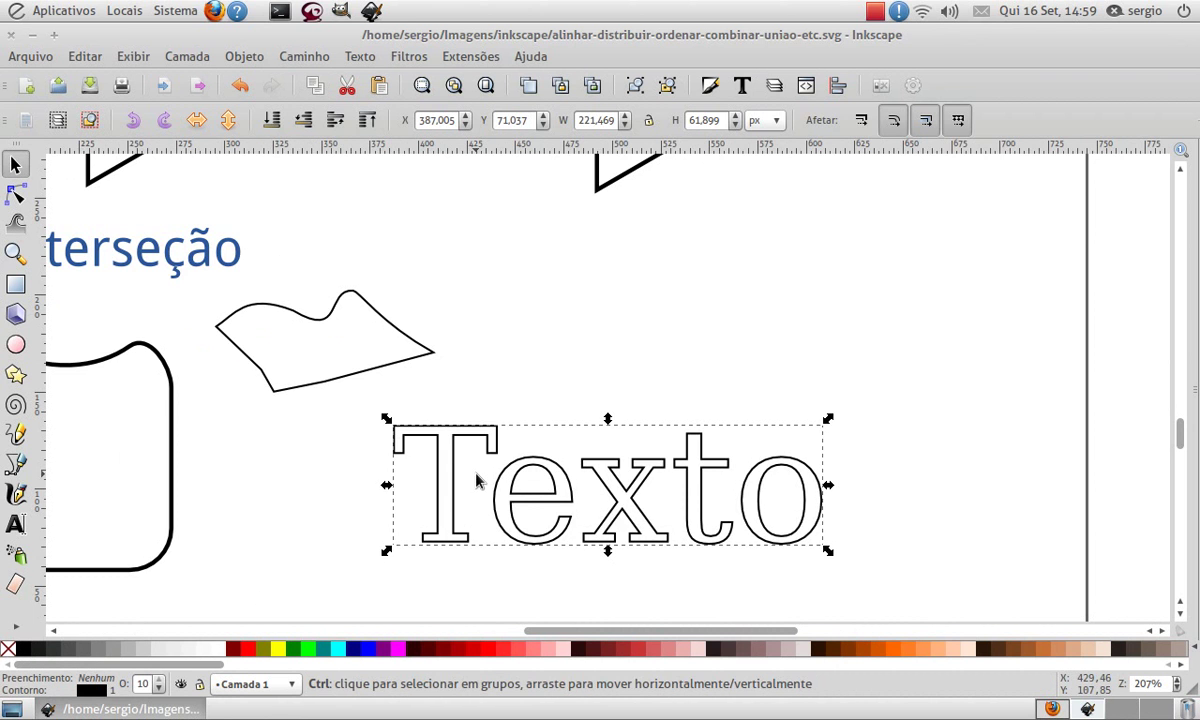
ctrl+scroll(477, 481, up, 1)
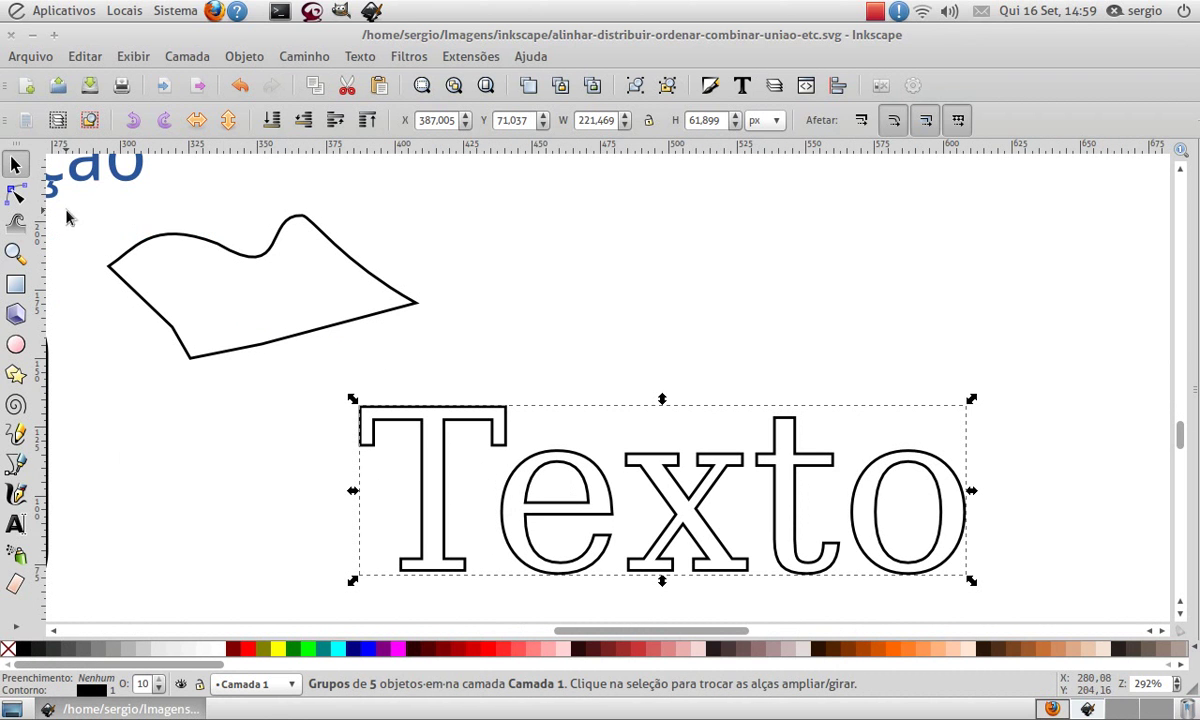
click(15, 193)
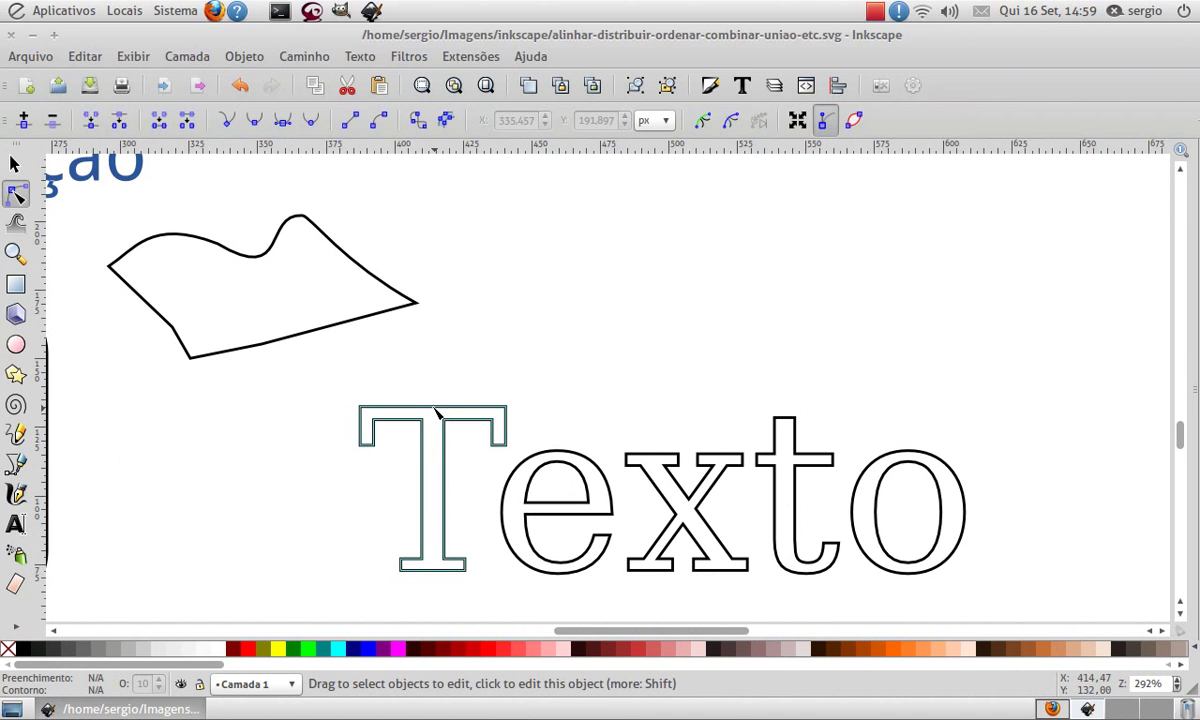
click(432, 404)
drag(460, 422, 462, 390)
Reshape letter segments: bulge the e's upper-right curve, the x's upper-left serif and the t's tip outward, and bow the t's right crossbar underside downward.
click(608, 480)
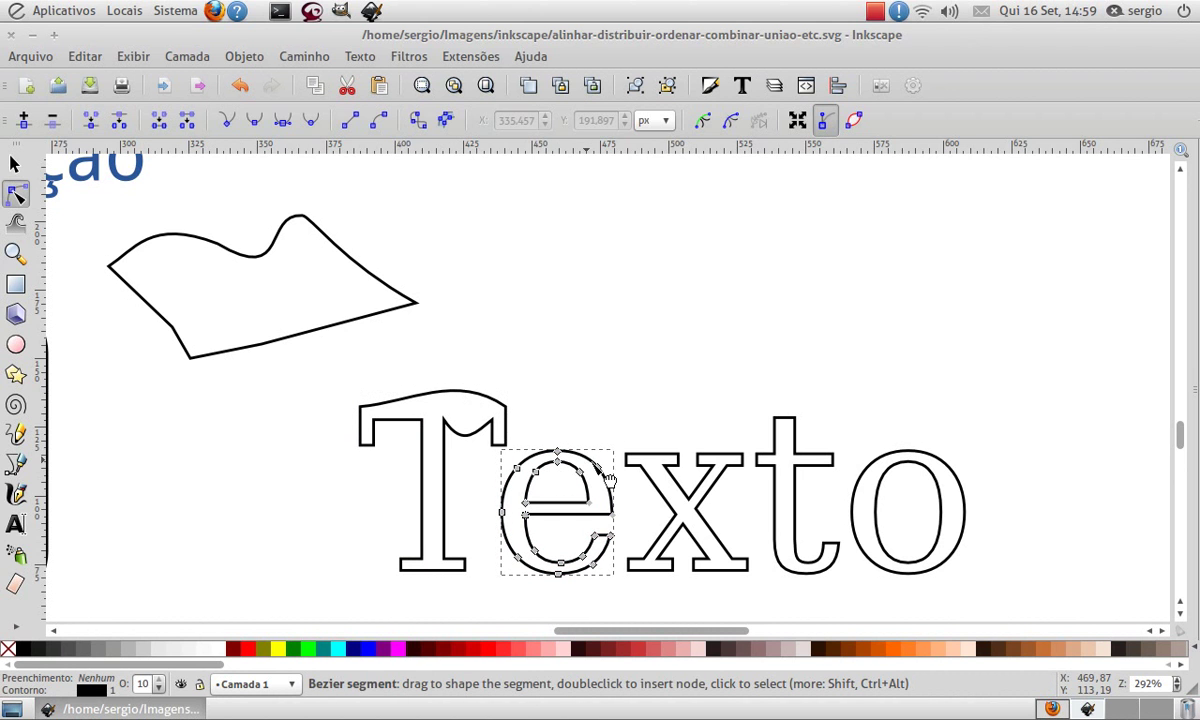
drag(607, 468, 588, 440)
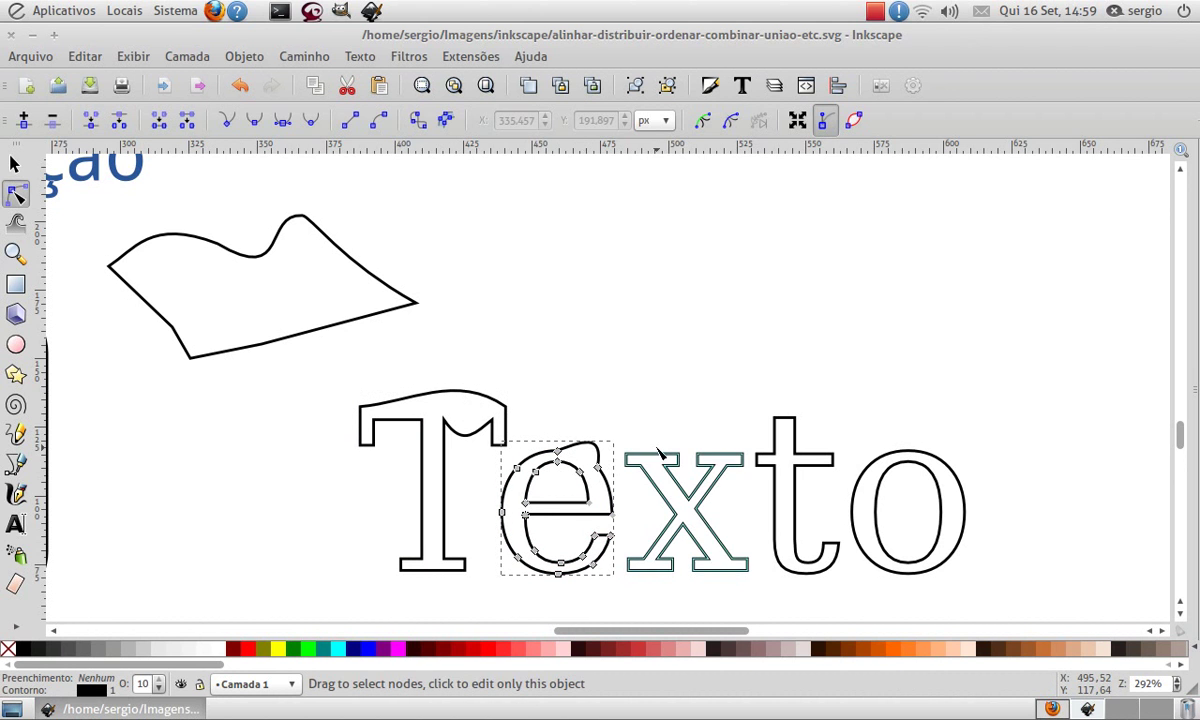
click(660, 460)
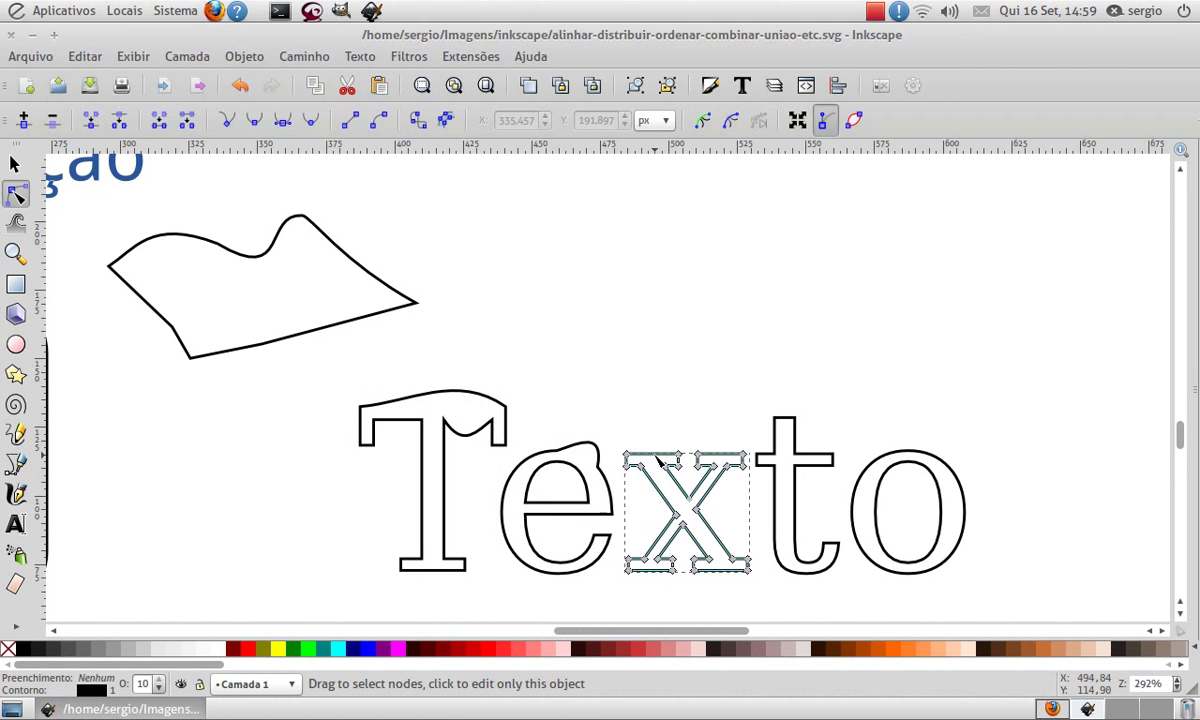
click(787, 428)
drag(797, 438, 790, 425)
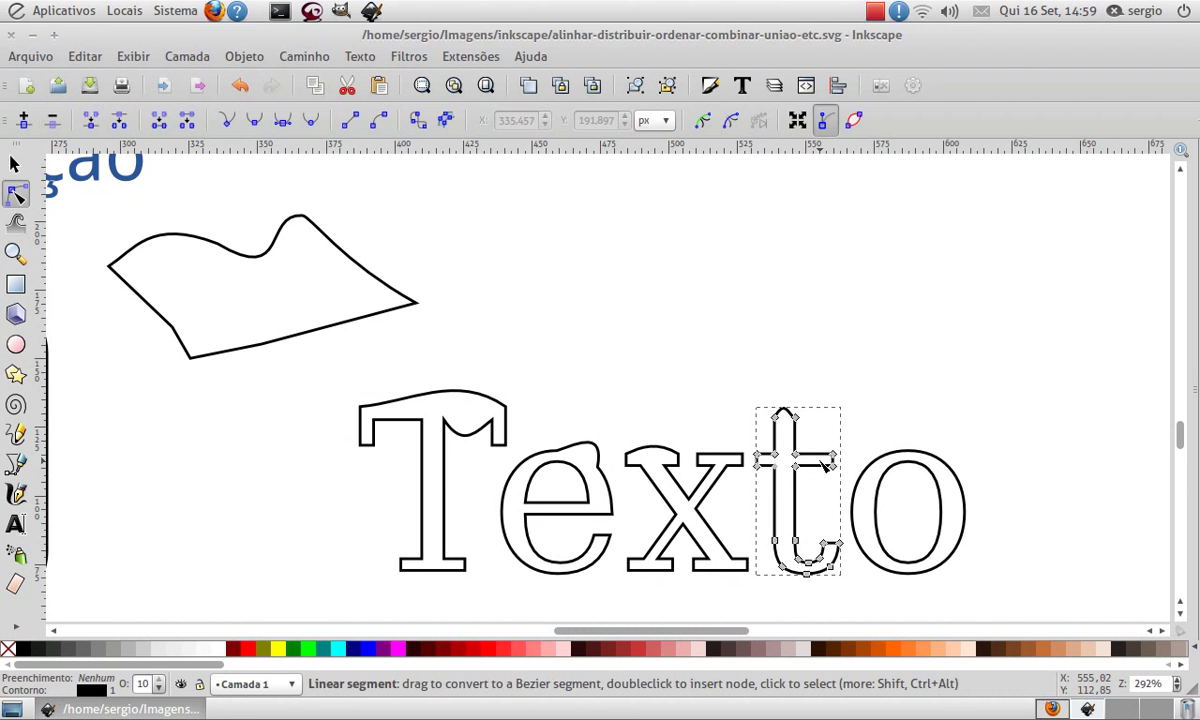
click(647, 409)
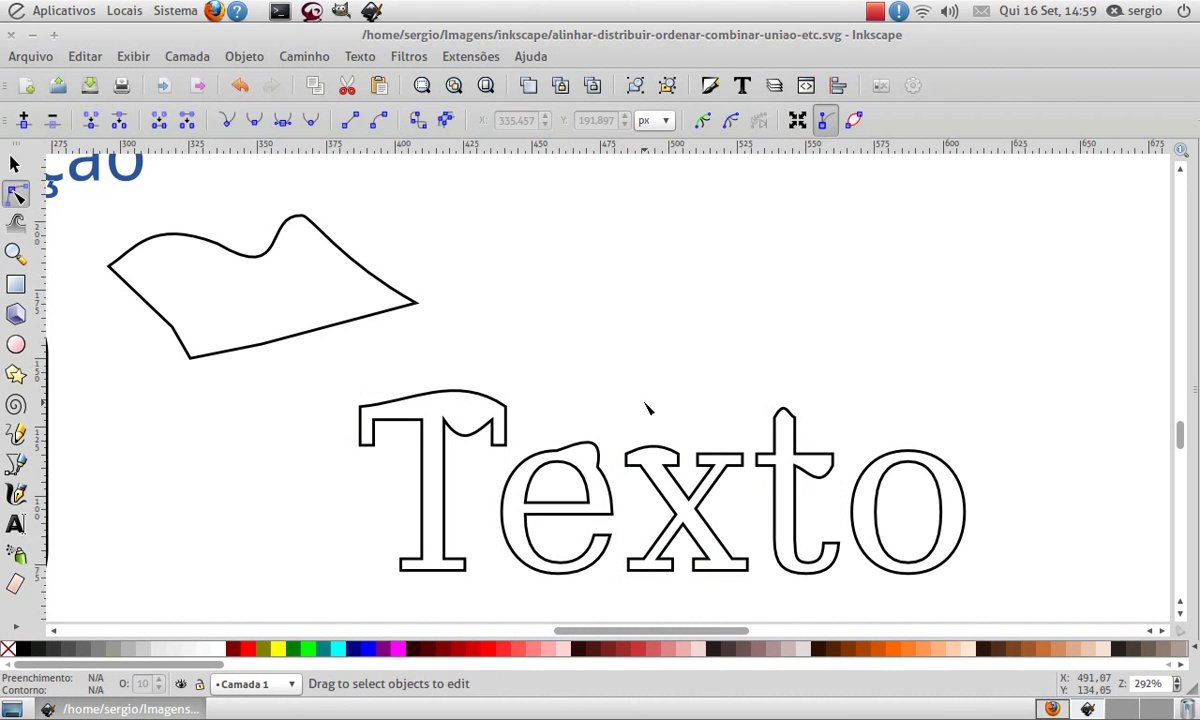
Leave node editing and select the whole Texto letter group.
key(s)
scroll(620, 390, down, 2)
ctrl+scroll(633, 397, down, 2)
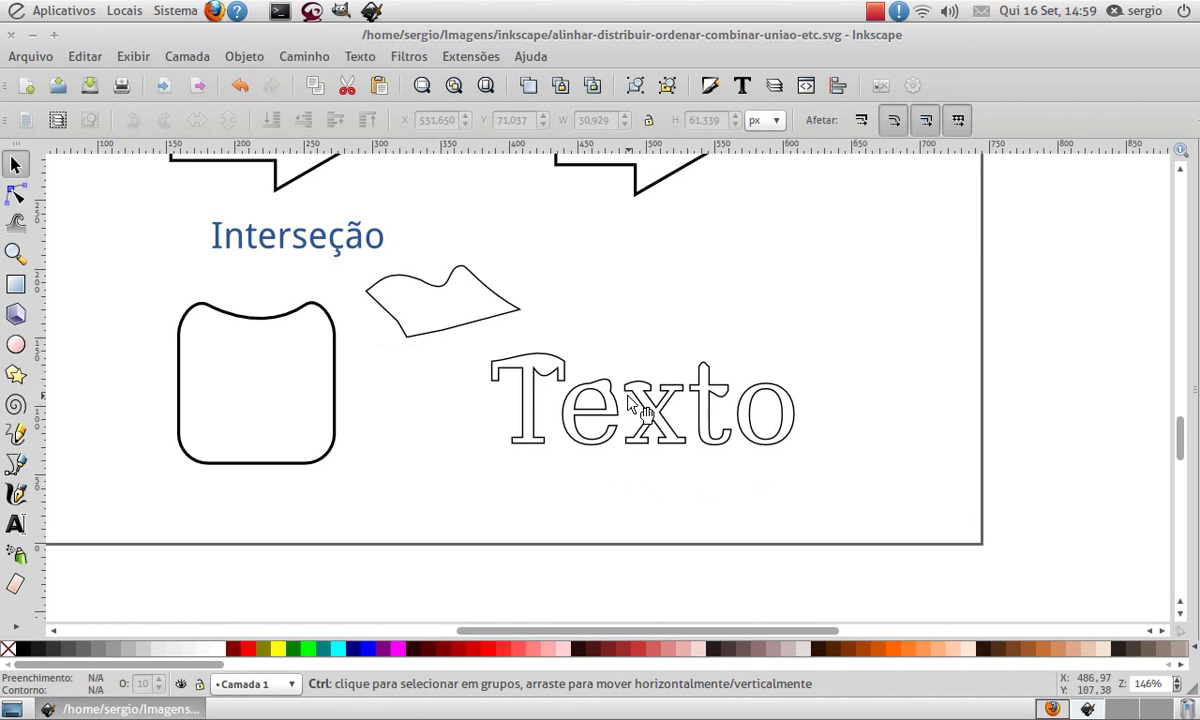
click(541, 380)
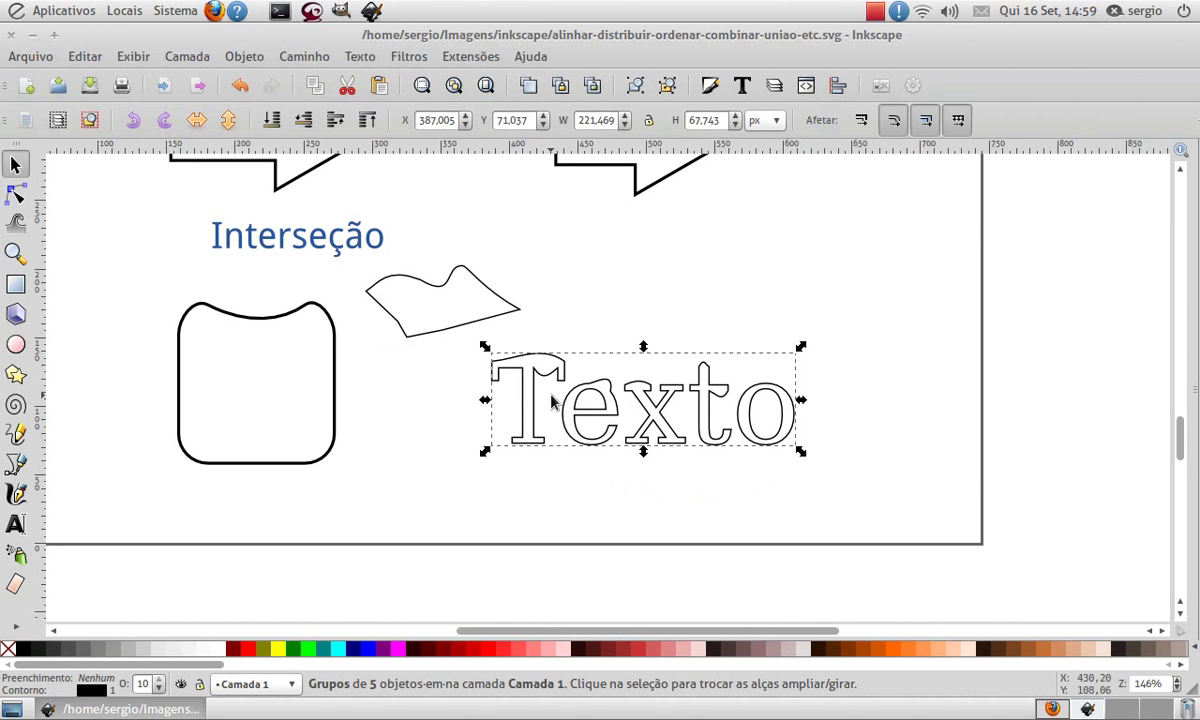
scroll(600, 348, up, 3)
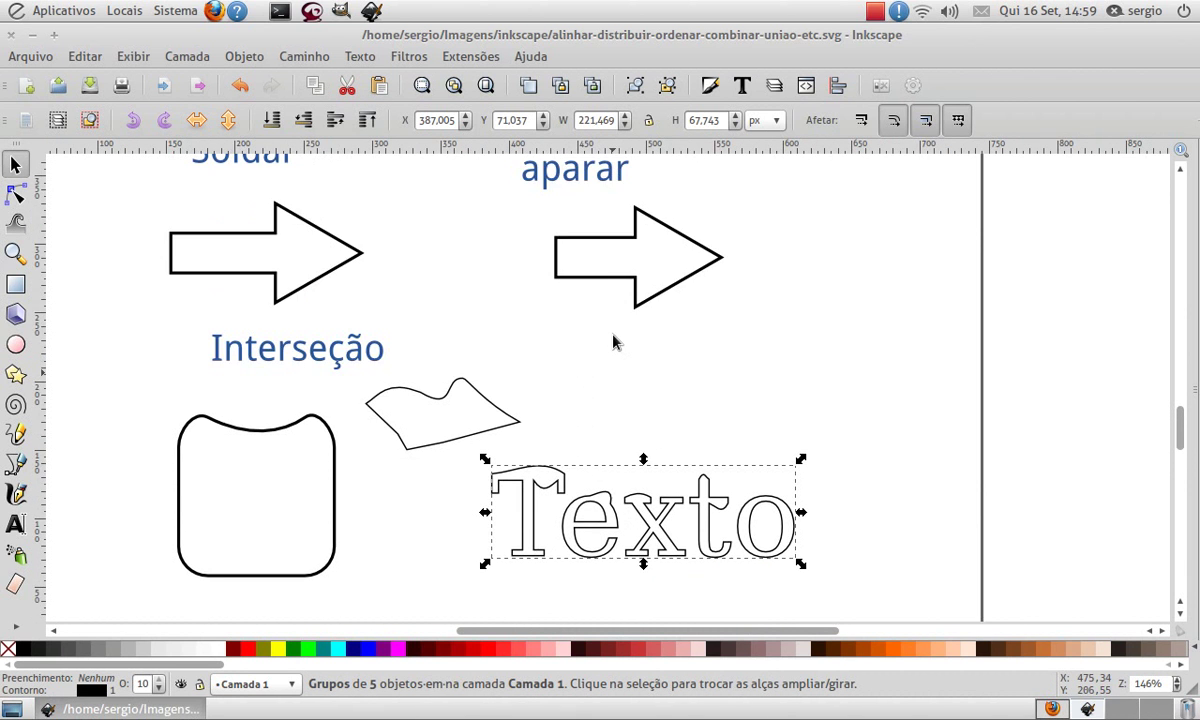